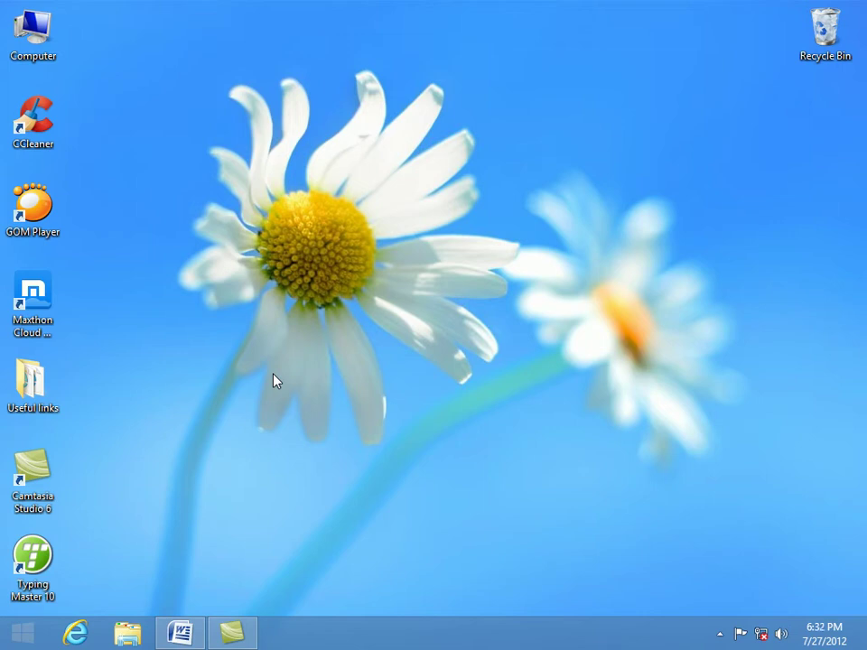
Restore the ipl Word document from the taskbar and open the Office button menu
{"action": "left_click", "coordinate": [180, 633]}
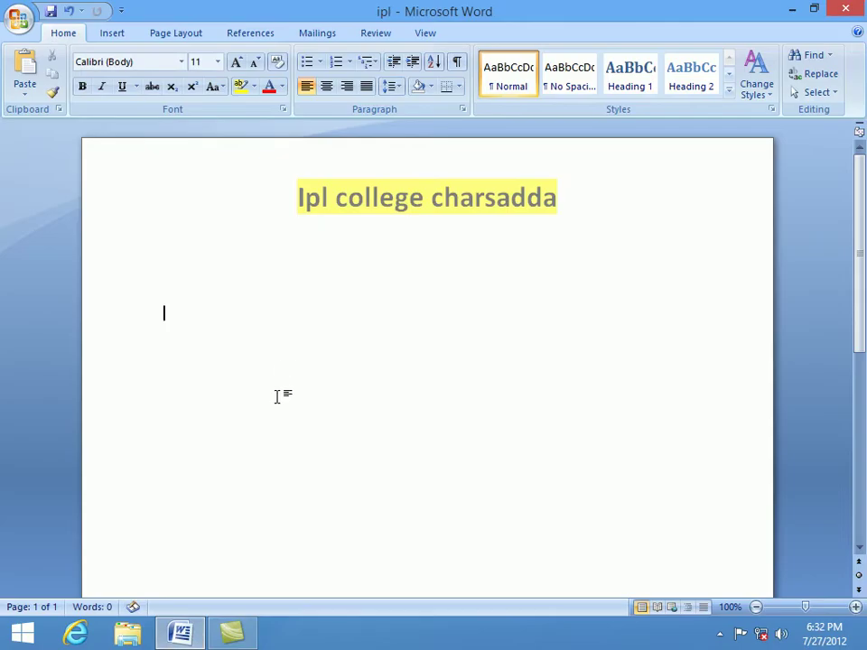
{"action": "left_click", "coordinate": [18, 18]}
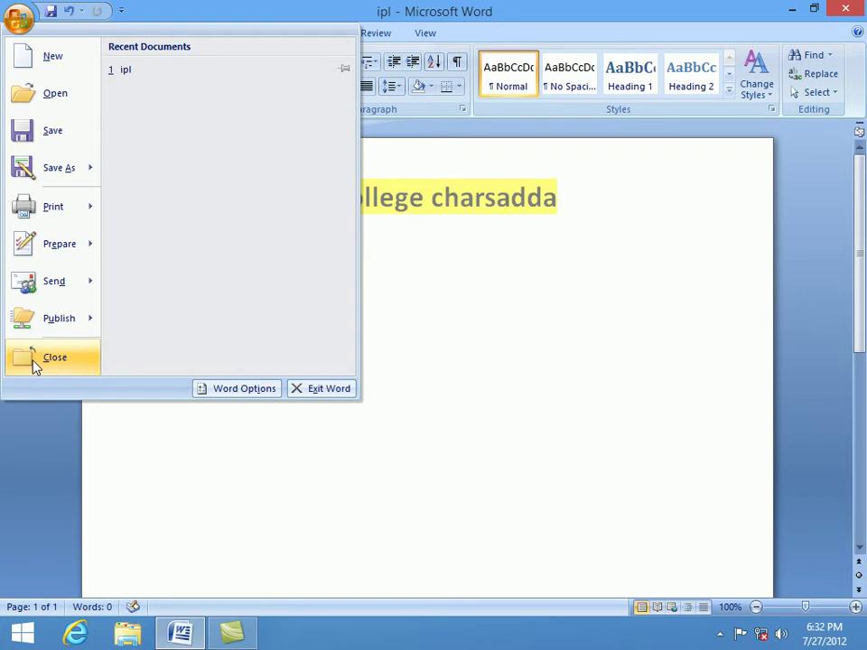
Browse the Word Options Display, Proofing, Save, Advanced and Customize pages, then cancel unchanged
{"action": "left_click", "coordinate": [225, 398]}
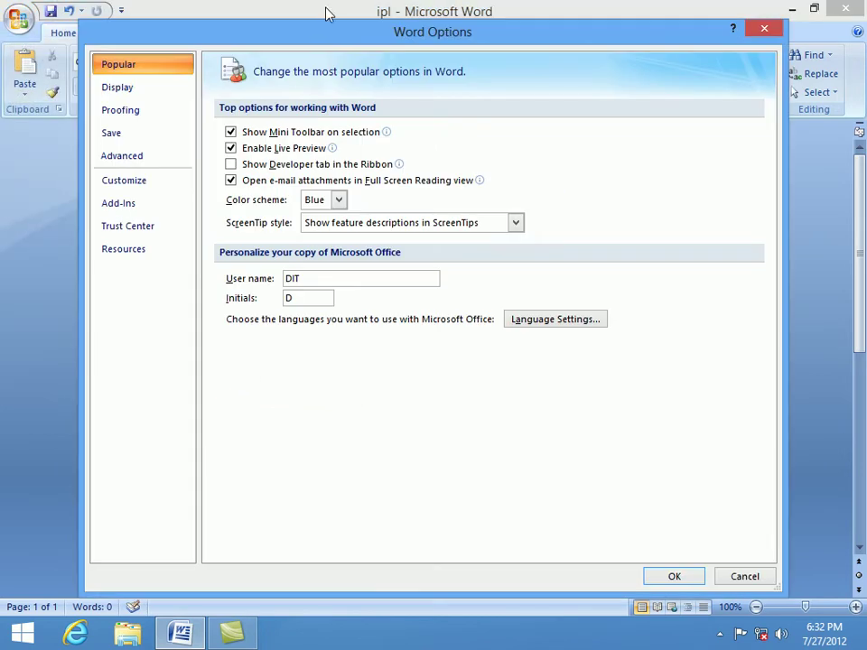
{"action": "left_click_drag", "start_coordinate": [338, 37], "coordinate": [375, 41]}
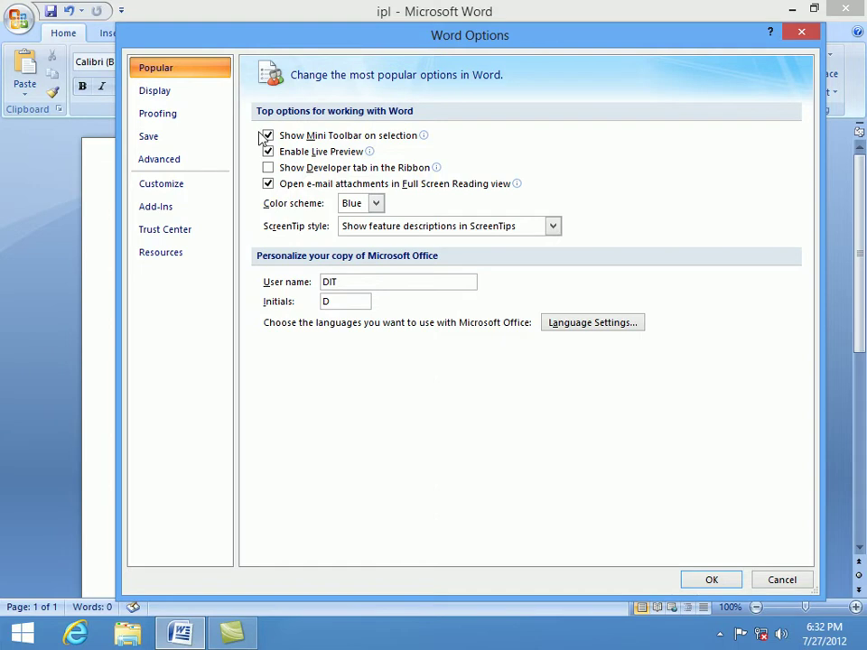
{"action": "left_click", "coordinate": [172, 96]}
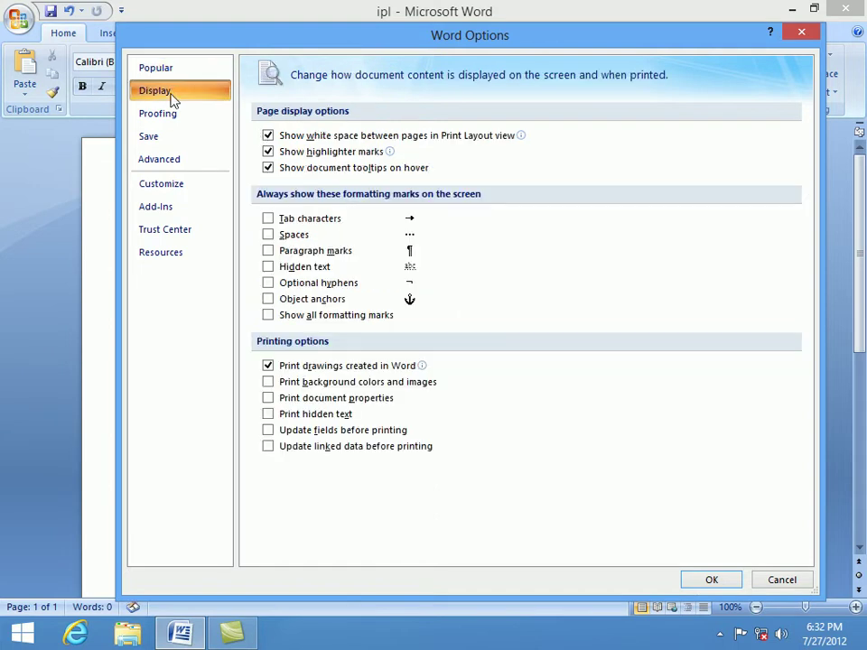
{"action": "left_click", "coordinate": [166, 112]}
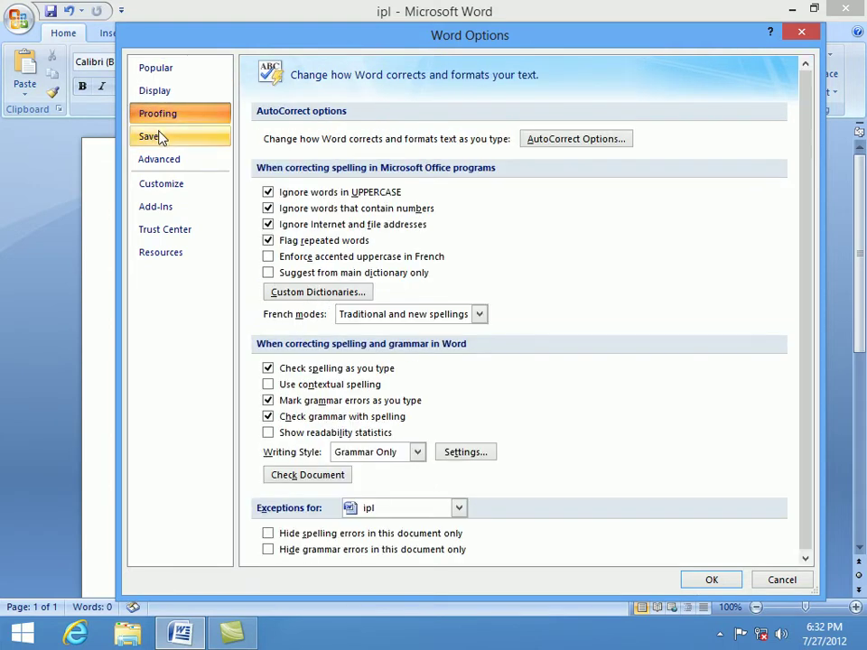
{"action": "left_click", "coordinate": [163, 134]}
{"action": "left_click", "coordinate": [161, 159]}
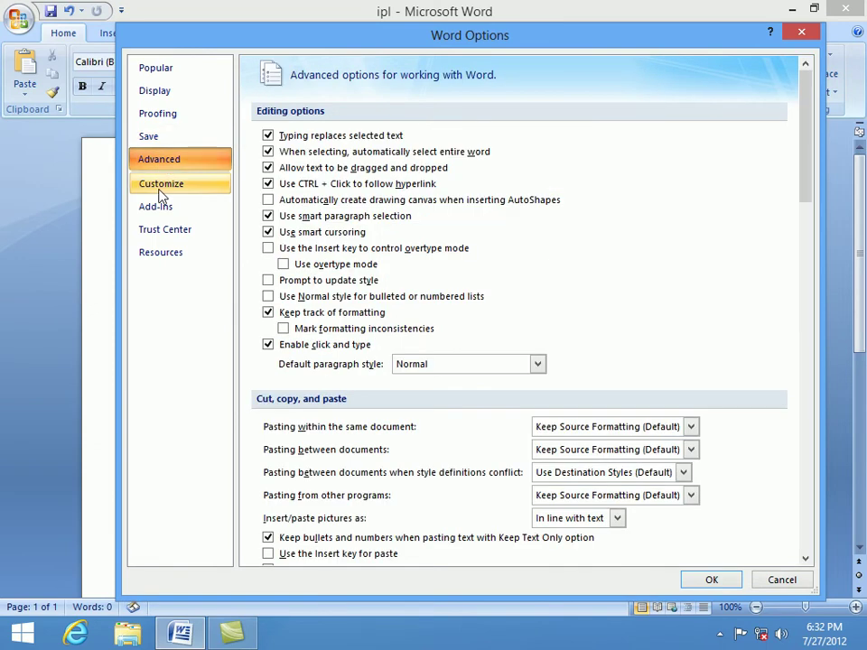
{"action": "left_click", "coordinate": [162, 188]}
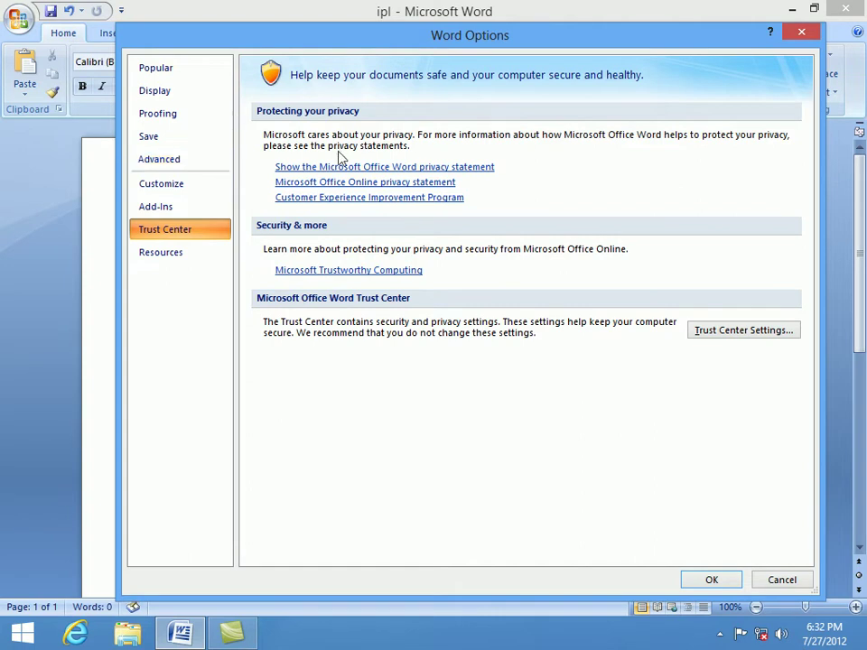
{"action": "left_click", "coordinate": [776, 581]}
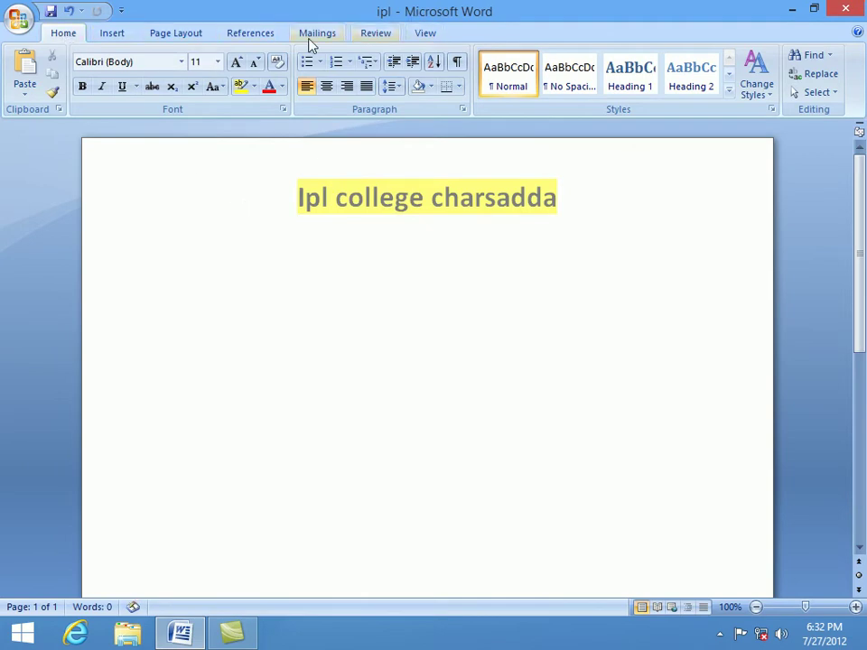
{"action": "left_click", "coordinate": [18, 18]}
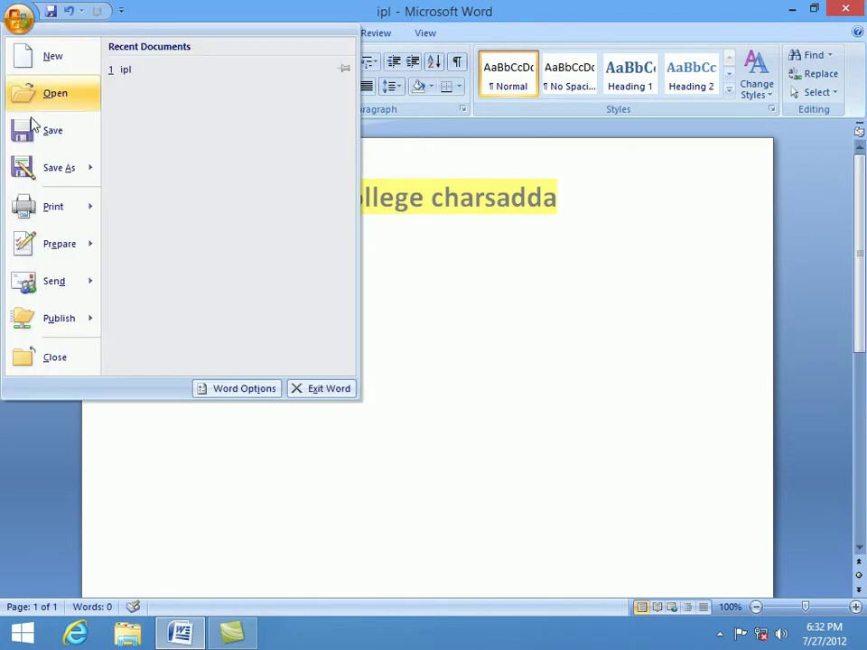
{"action": "mouse_move", "coordinate": [50, 330]}
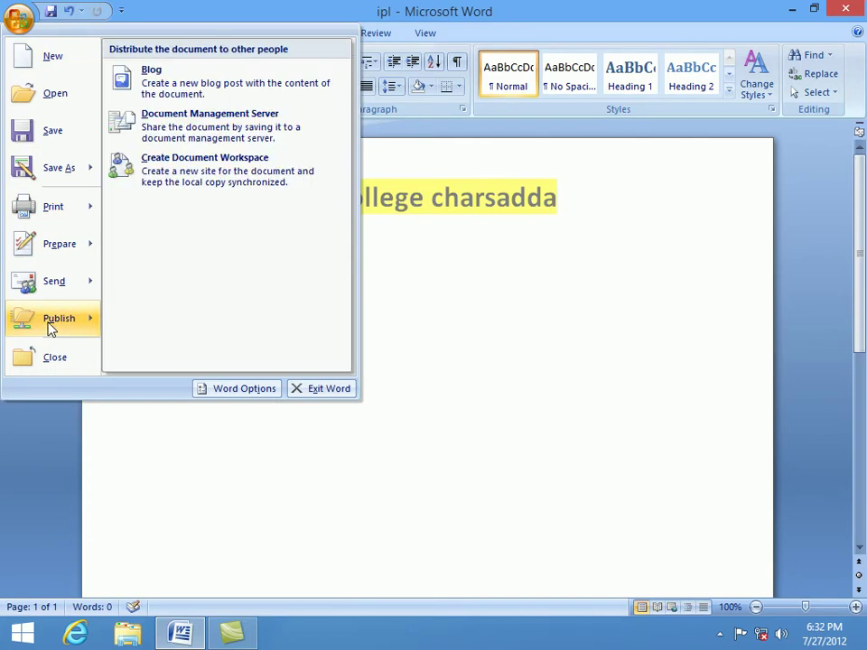
{"action": "left_click", "coordinate": [417, 360]}
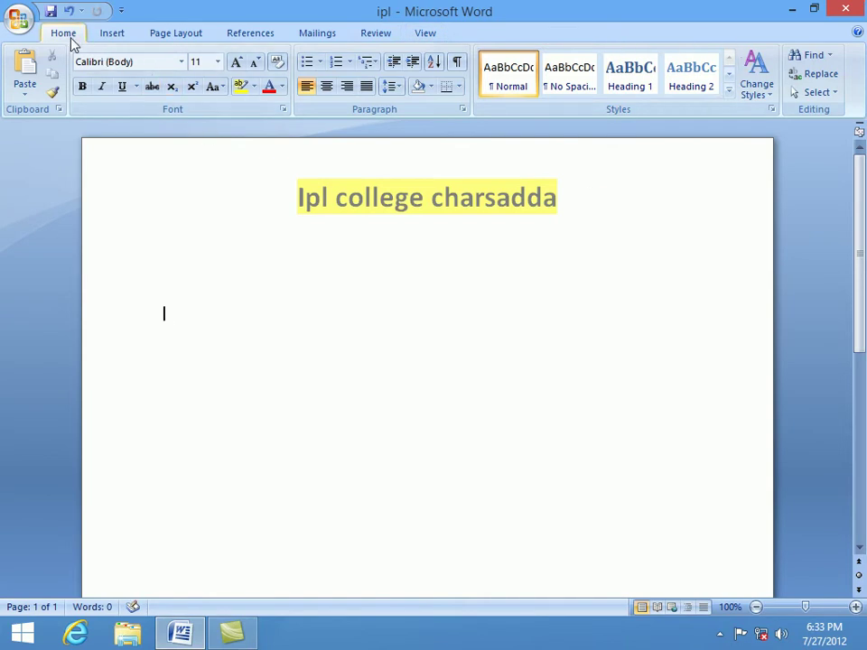
{"action": "left_click", "coordinate": [106, 36]}
{"action": "left_click", "coordinate": [65, 33]}
{"action": "left_click", "coordinate": [113, 34]}
{"action": "left_click", "coordinate": [180, 32]}
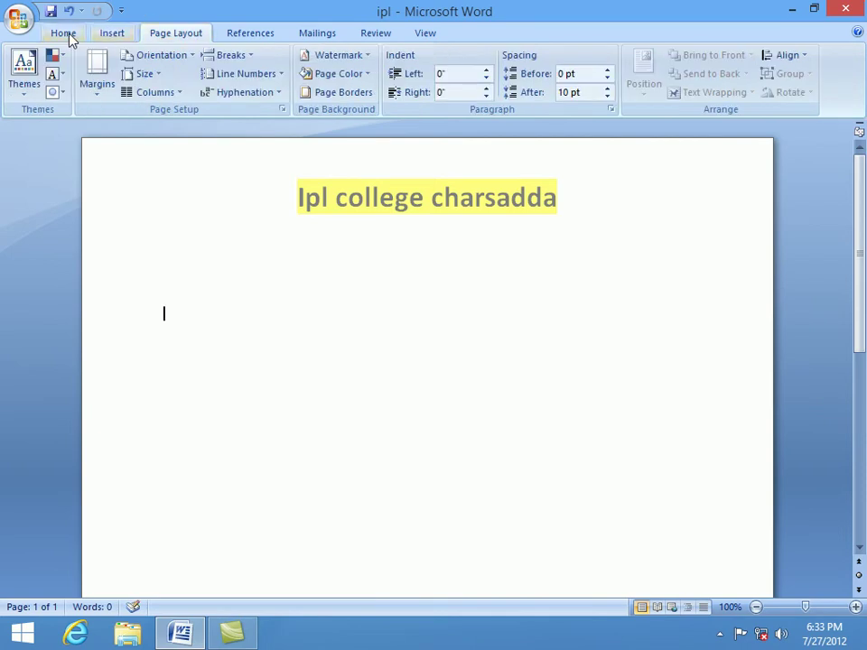
{"action": "left_click", "coordinate": [68, 34]}
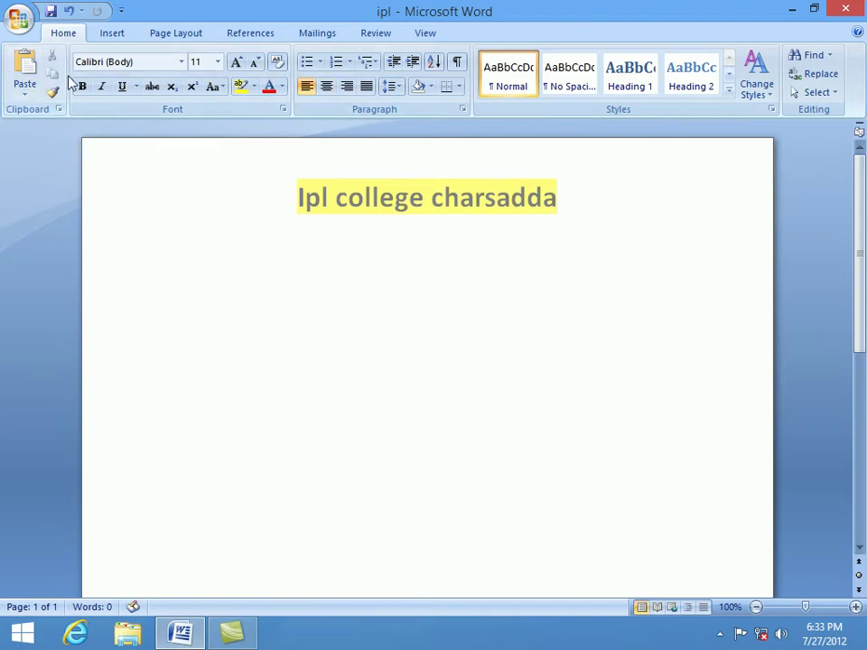
{"action": "left_click", "coordinate": [116, 34]}
{"action": "left_click", "coordinate": [179, 36]}
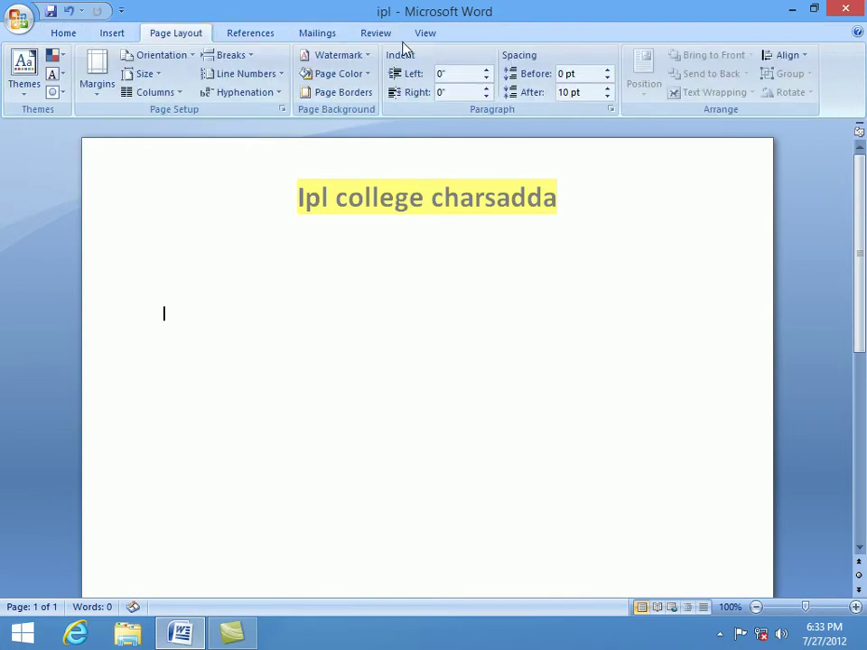
{"action": "left_click", "coordinate": [433, 37]}
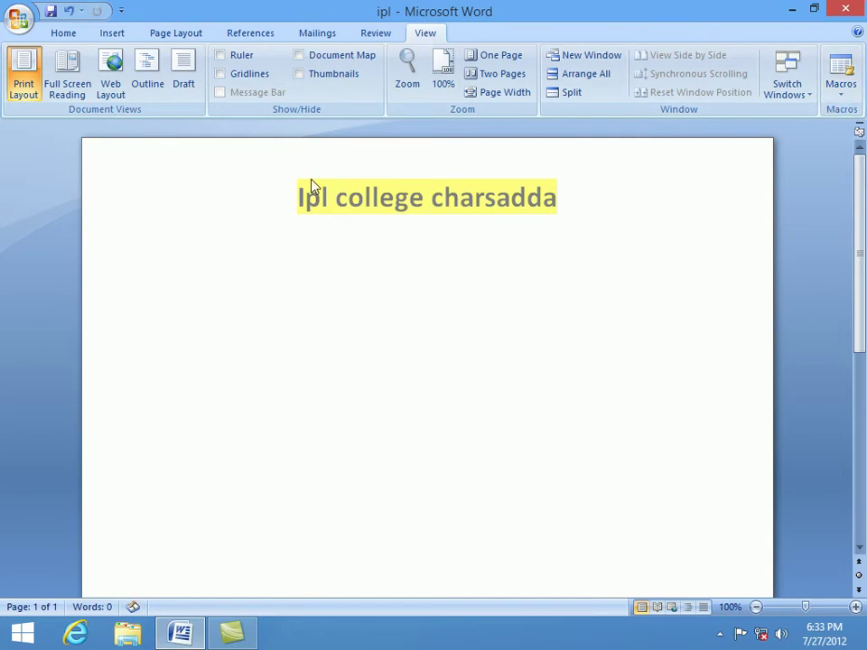
{"action": "left_click", "coordinate": [69, 35]}
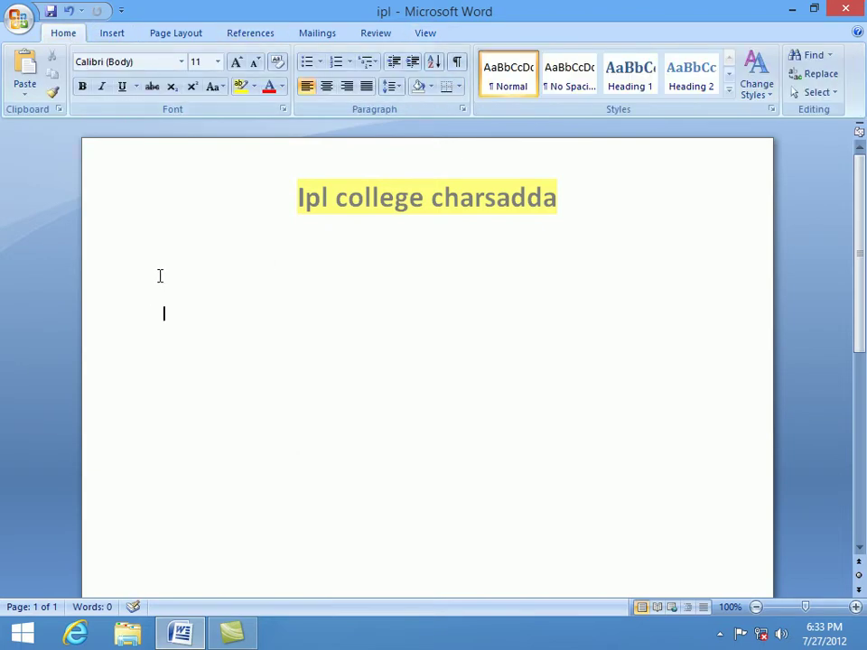
{"action": "key", "text": "ctrl+F1"}
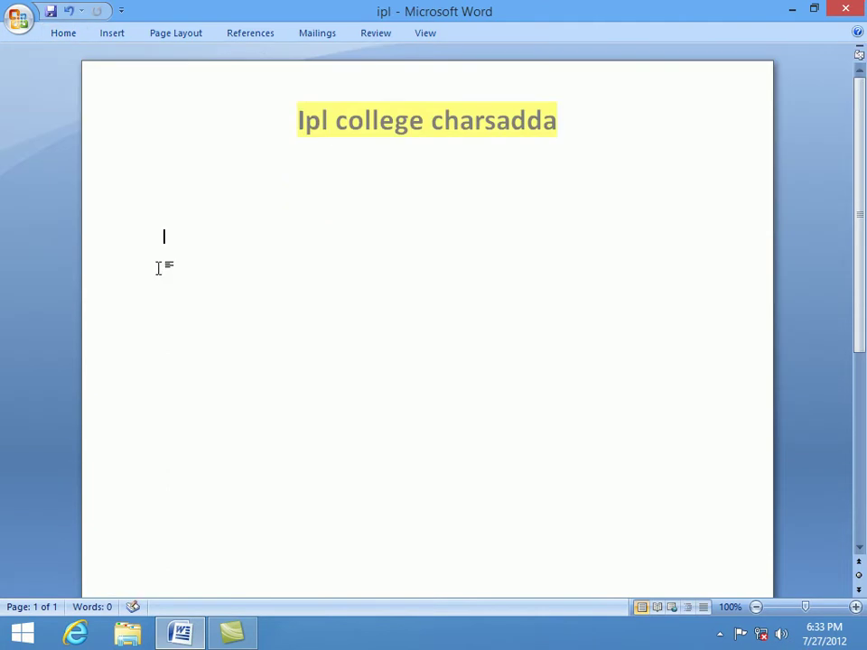
{"action": "type", "text": "hdh"}
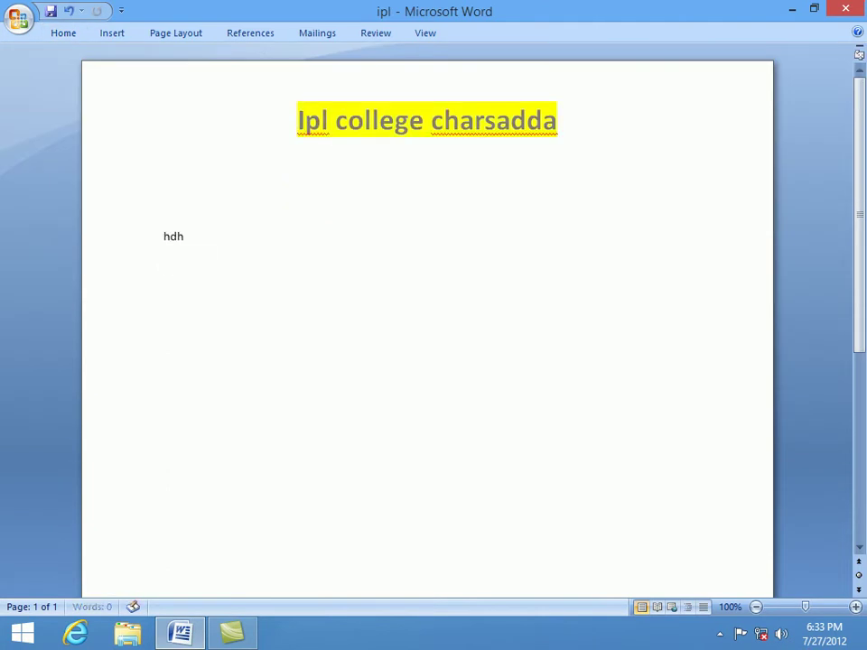
{"action": "type", "text": "fkjfhkjsfh"}
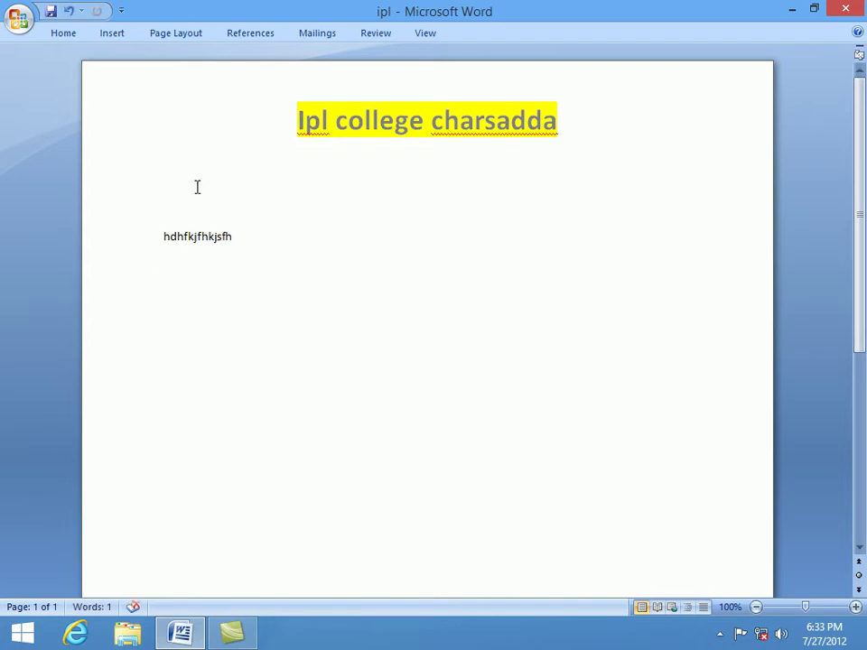
{"action": "left_click", "coordinate": [65, 36]}
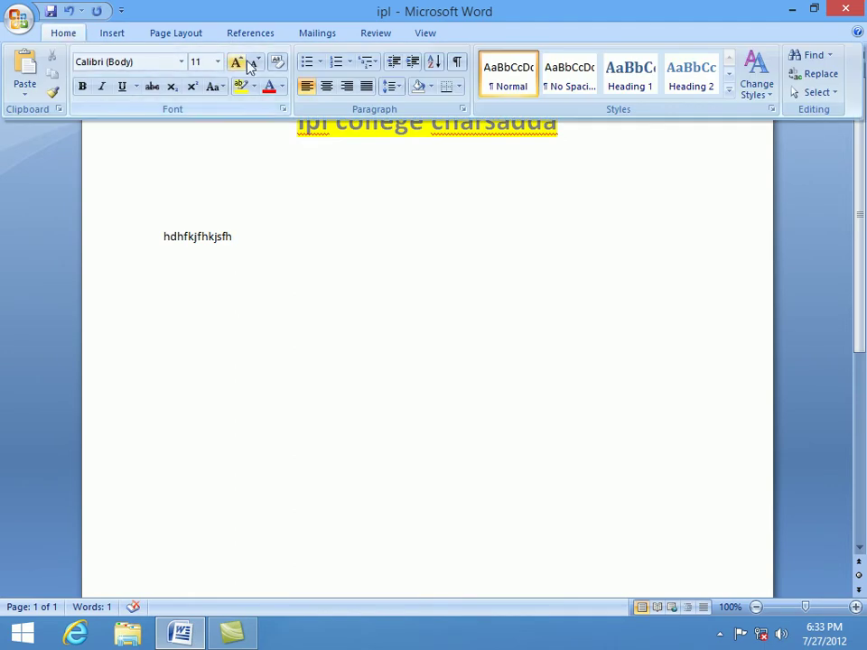
{"action": "left_click", "coordinate": [234, 235]}
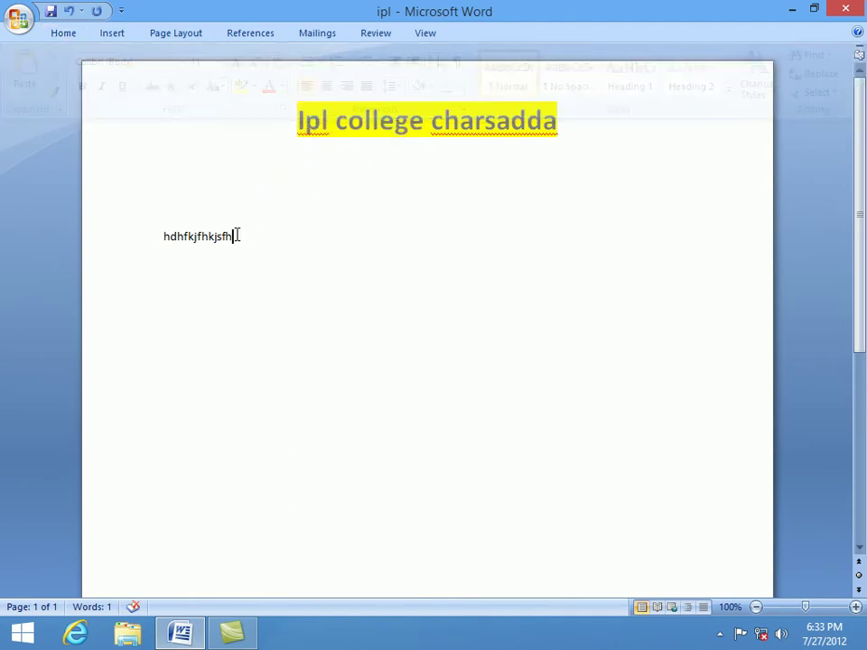
{"action": "left_click_drag", "start_coordinate": [225, 240], "coordinate": [163, 237]}
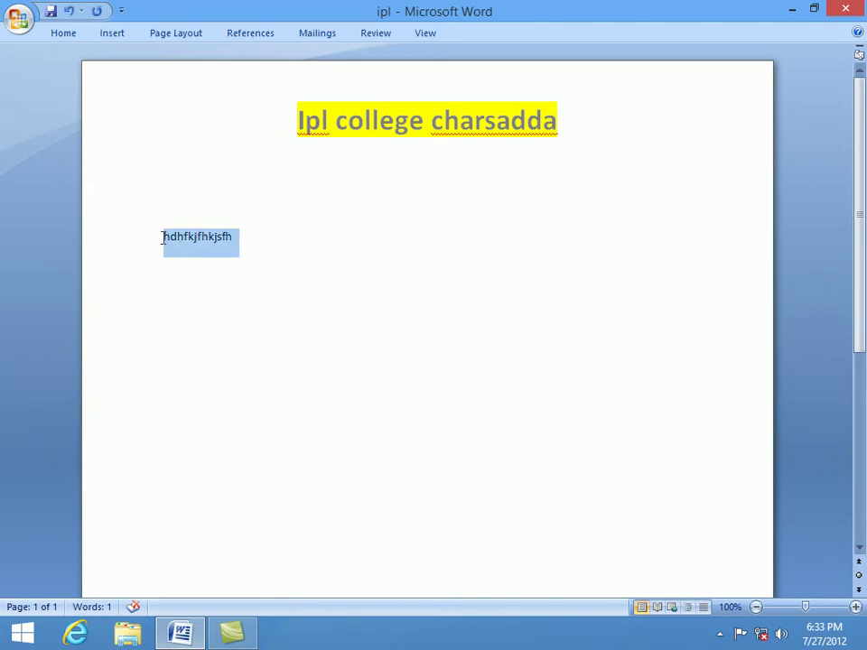
{"action": "left_click", "coordinate": [63, 32]}
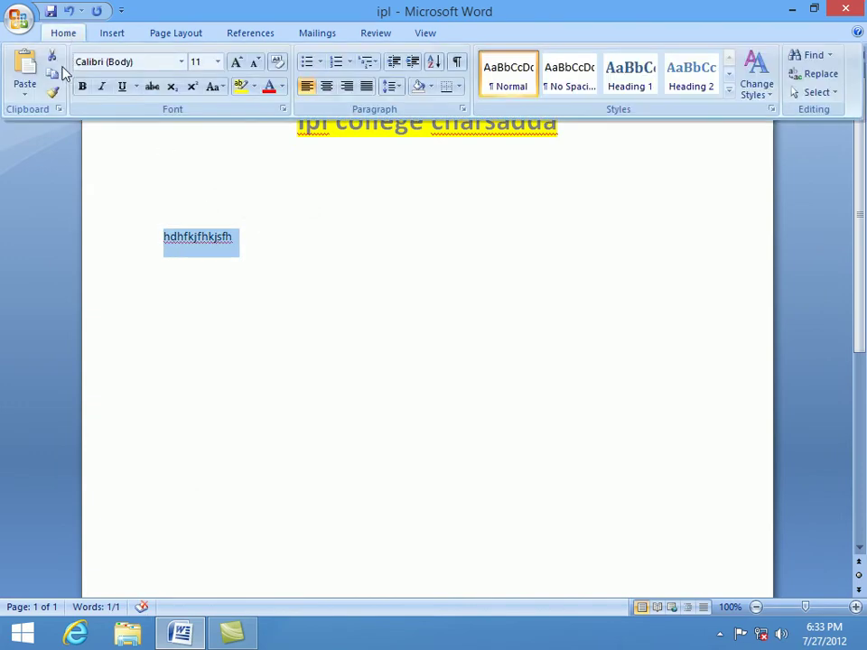
{"action": "left_click", "coordinate": [83, 89]}
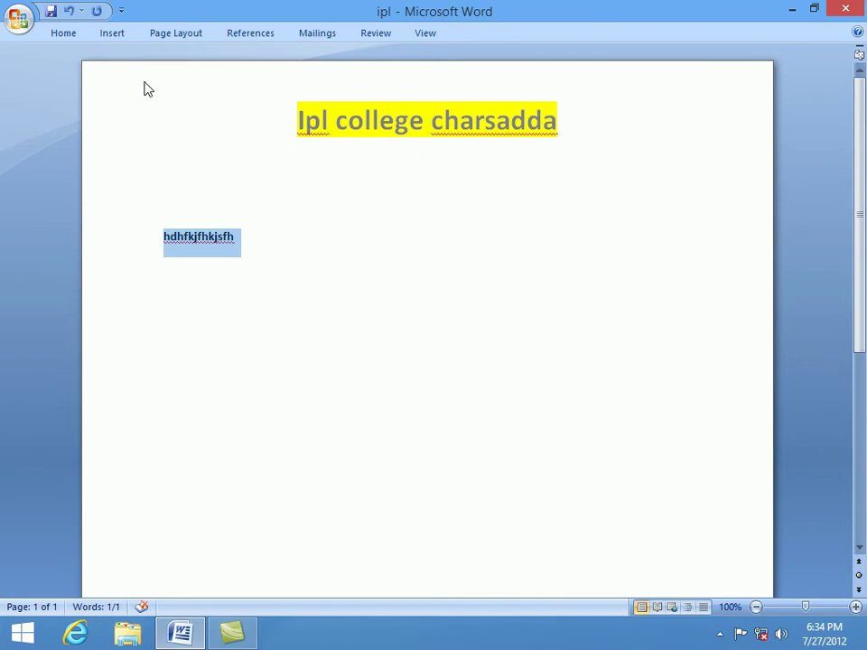
{"action": "key", "text": "ctrl+F1"}
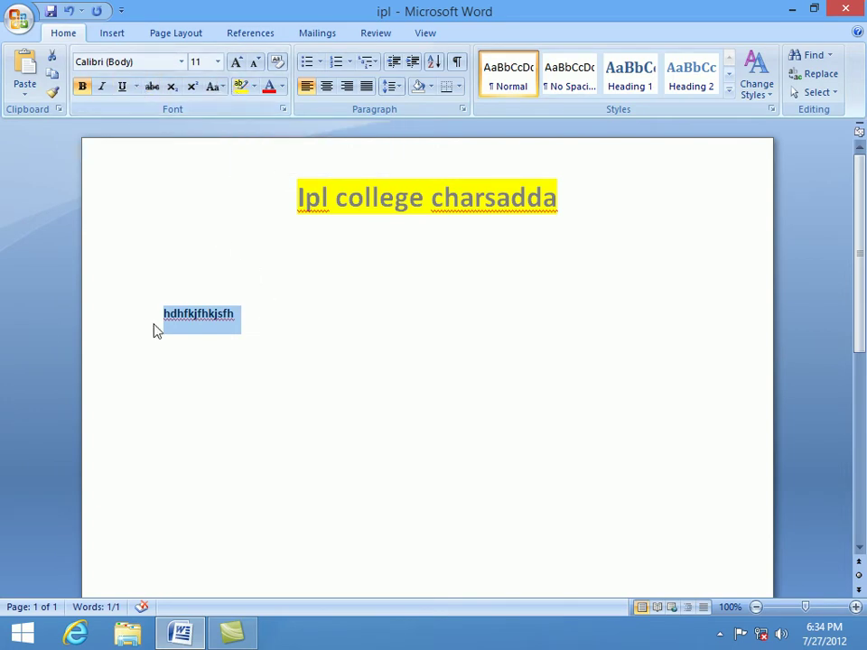
{"action": "key", "text": "Delete"}
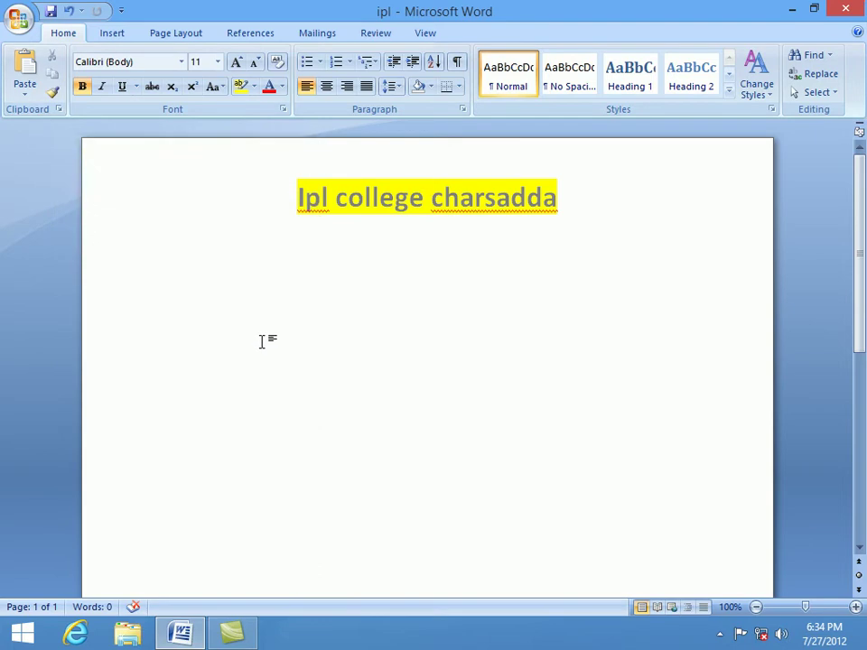
Type the names 'asad' and 'ali' on separate lines below the heading
{"action": "type", "text": "asad"}
{"action": "key", "text": "Return"}
{"action": "key", "text": "Return"}
{"action": "key", "text": "Return"}
{"action": "type", "text": "ali"}
{"action": "mouse_move", "coordinate": [196, 316]}
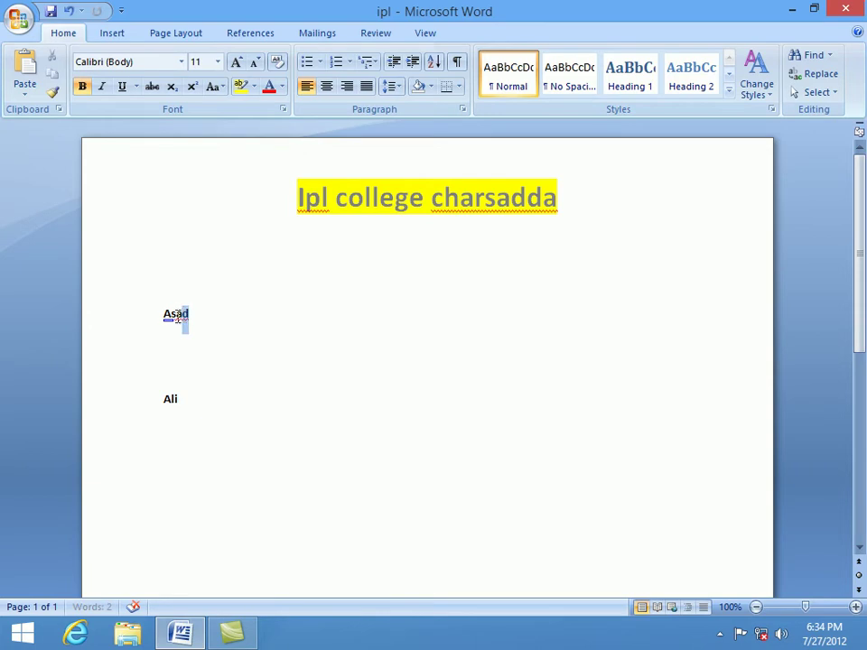
{"action": "left_click_drag", "start_coordinate": [196, 316], "coordinate": [162, 316]}
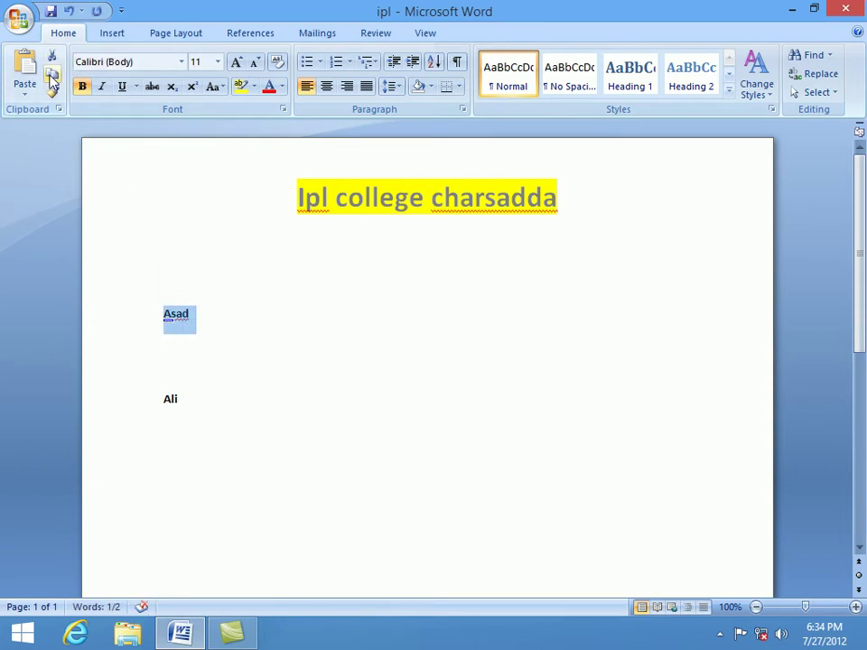
{"action": "left_click", "coordinate": [212, 316]}
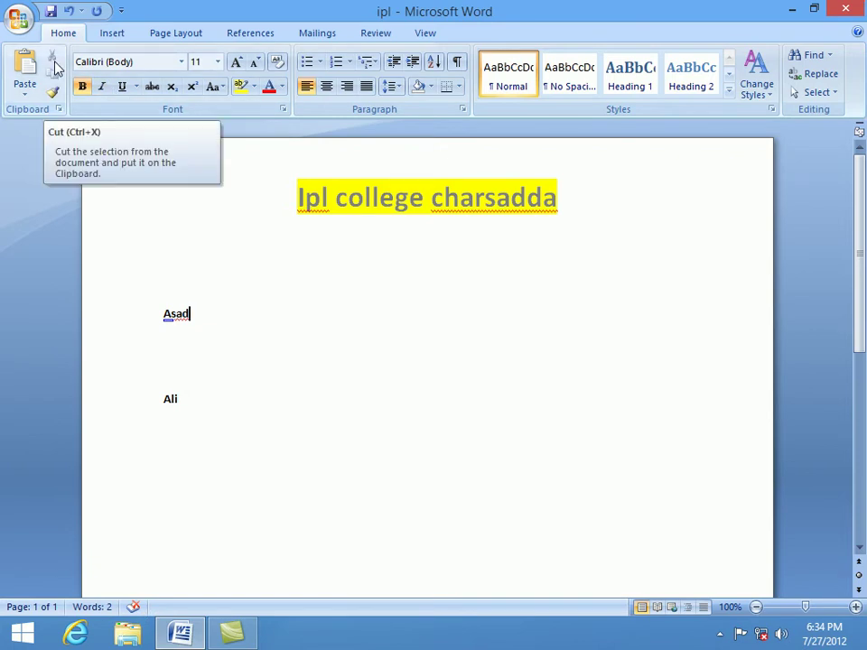
{"action": "double_click", "coordinate": [200, 321]}
{"action": "key", "text": "ctrl+c"}
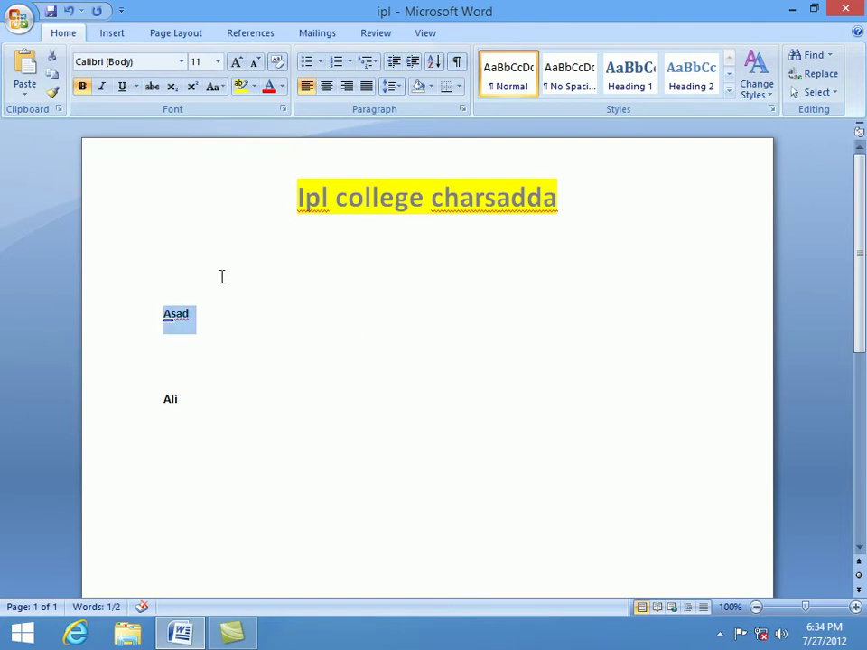
Cut Asad and paste it on the line below Ali, swapping the names' order
{"action": "left_click", "coordinate": [52, 56]}
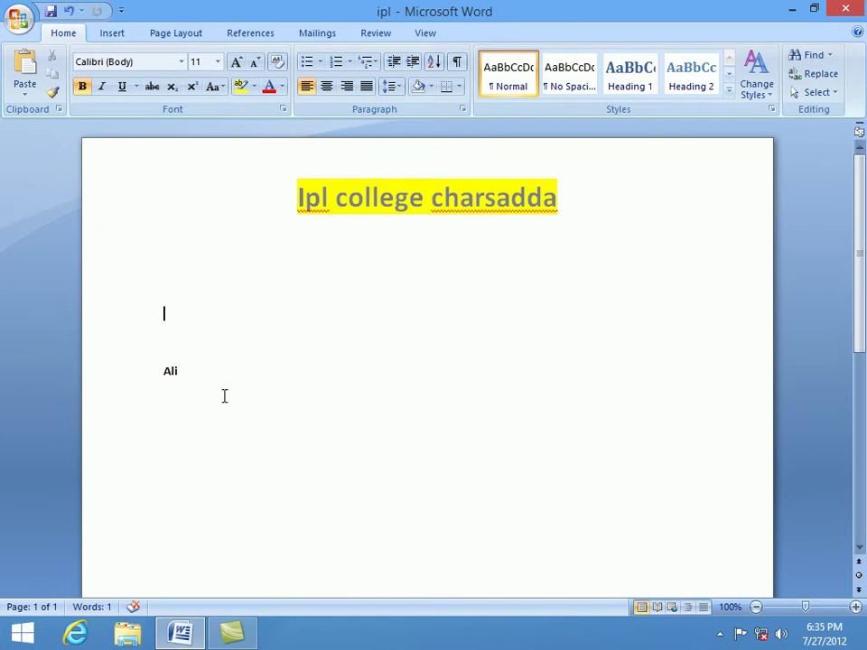
{"action": "key", "text": "BackSpace"}
{"action": "left_click", "coordinate": [173, 484]}
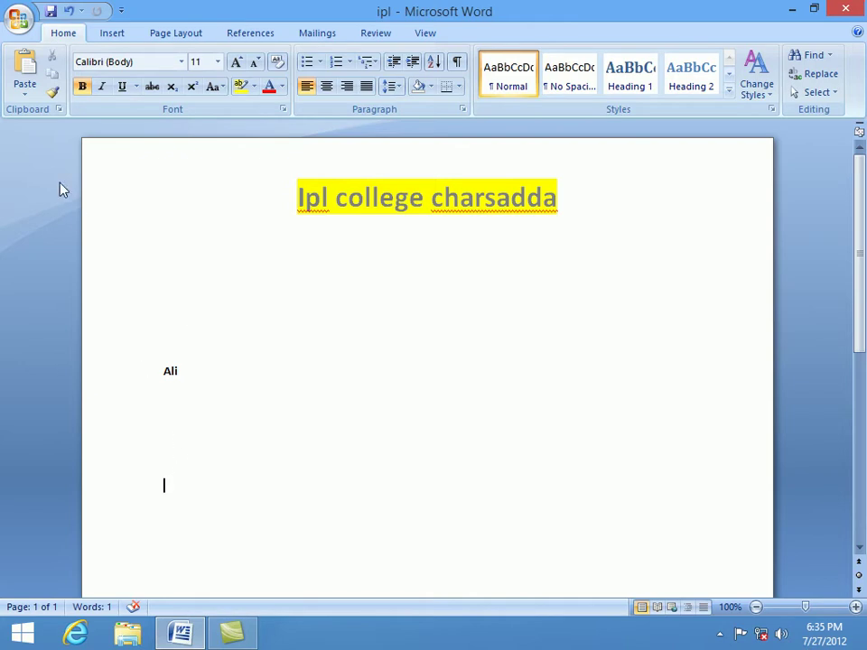
{"action": "left_click", "coordinate": [24, 92]}
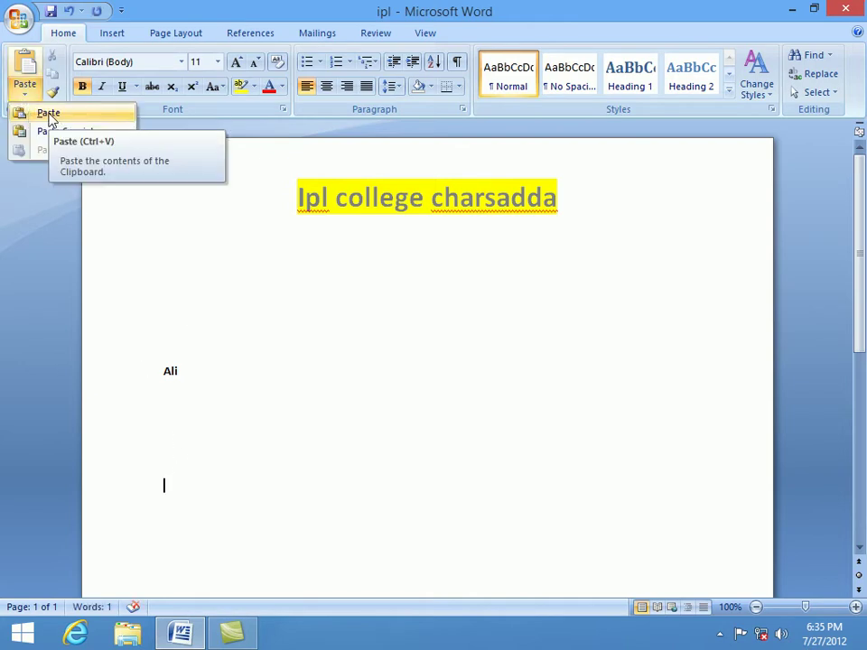
{"action": "left_click", "coordinate": [49, 116]}
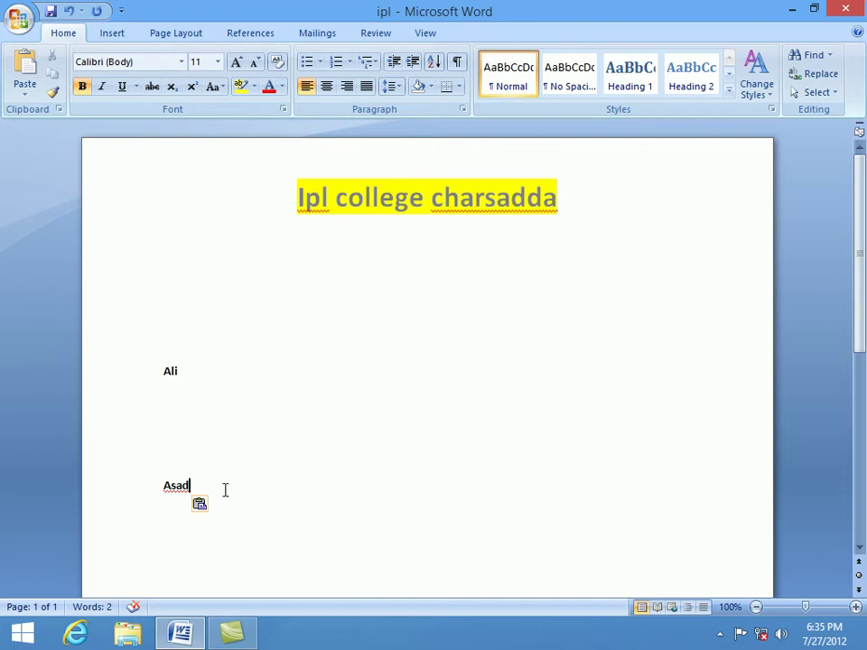
{"action": "left_click_drag", "start_coordinate": [224, 489], "coordinate": [206, 497]}
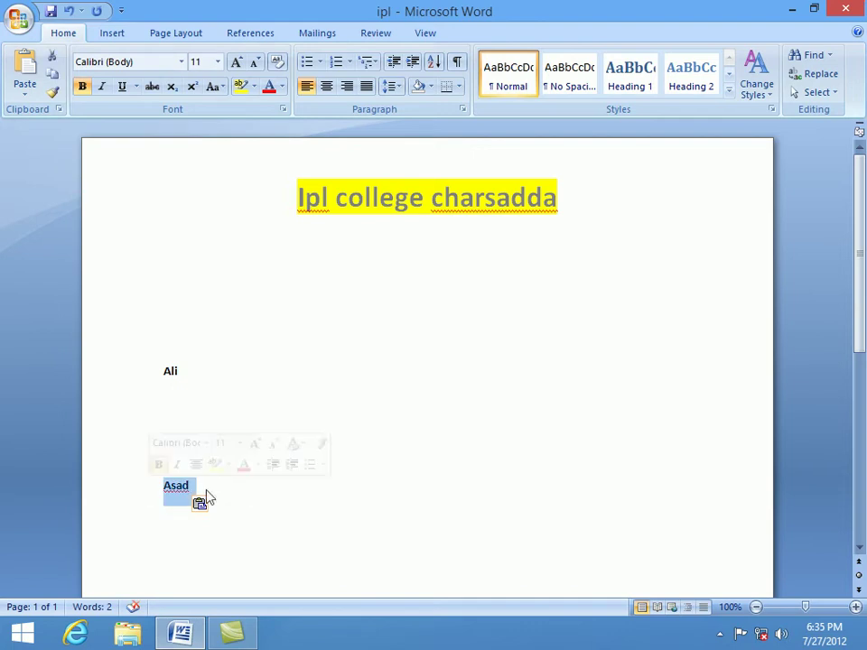
{"action": "left_click", "coordinate": [402, 496]}
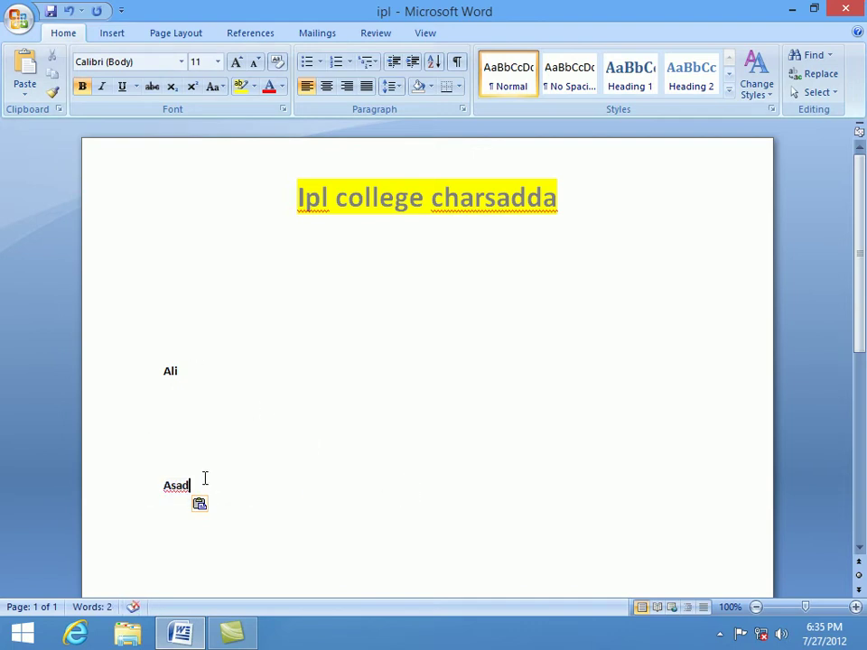
{"action": "left_click_drag", "start_coordinate": [204, 479], "coordinate": [163, 480]}
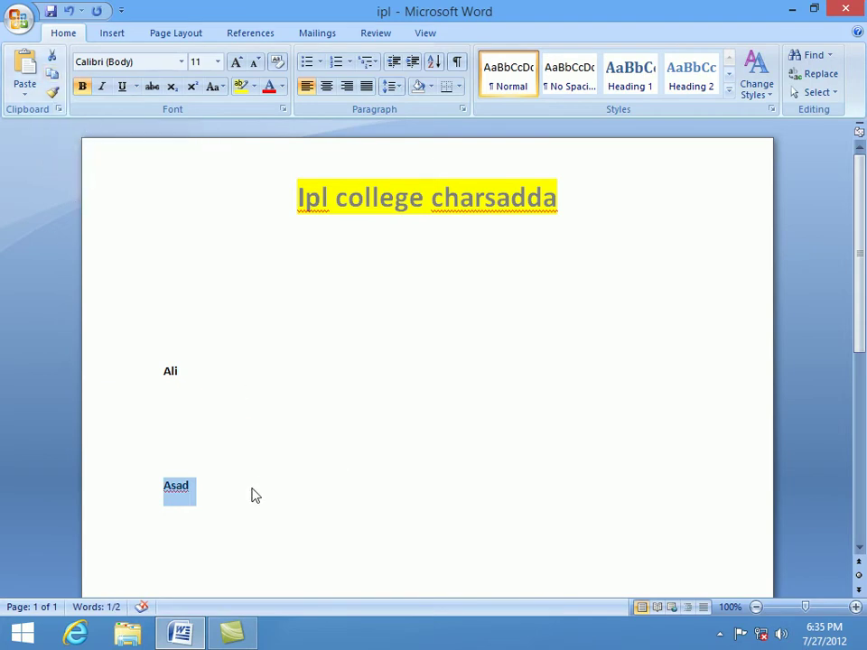
{"action": "left_click", "coordinate": [219, 492]}
Paste a second Asad on a new line below the first one
{"action": "key", "text": "Return"}
{"action": "key", "text": "Return"}
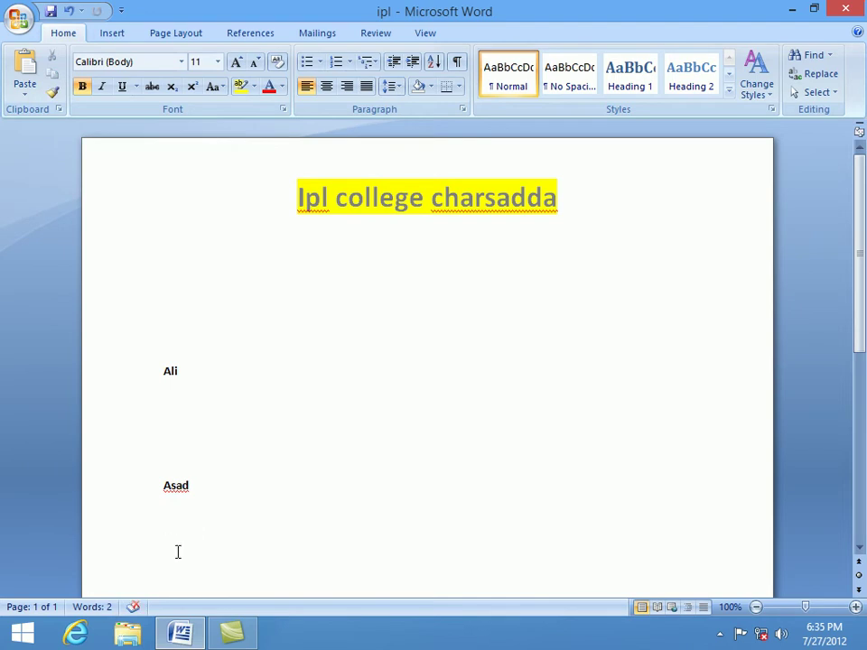
{"action": "left_click", "coordinate": [25, 90]}
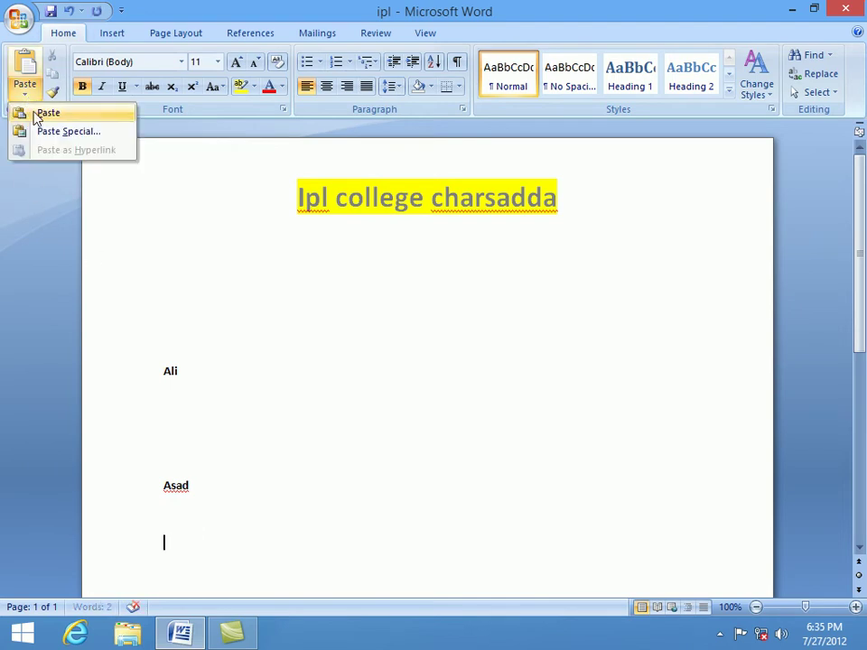
{"action": "left_click", "coordinate": [31, 110]}
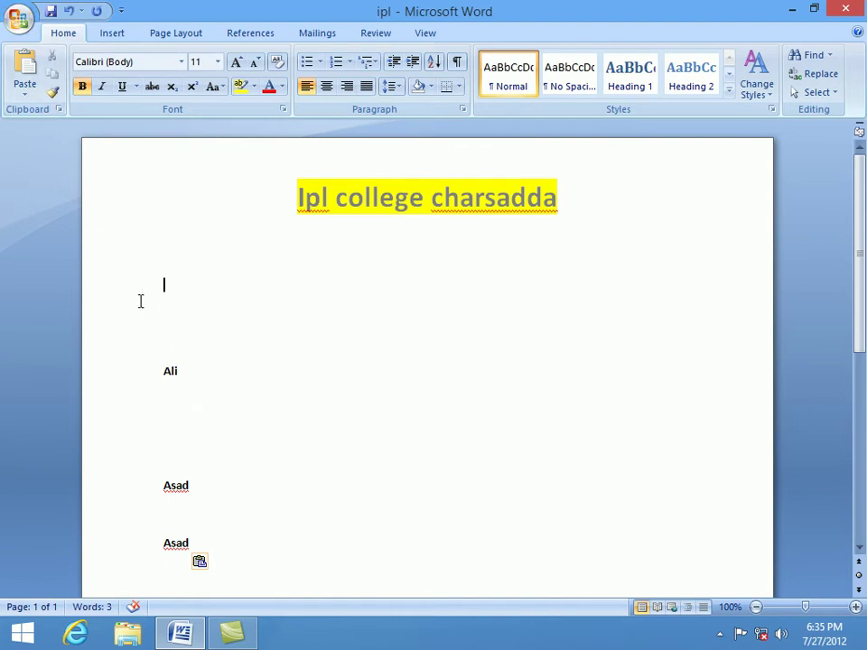
Select the Asad lines, then minimize Word to show the desktop
{"action": "left_click", "coordinate": [139, 483]}
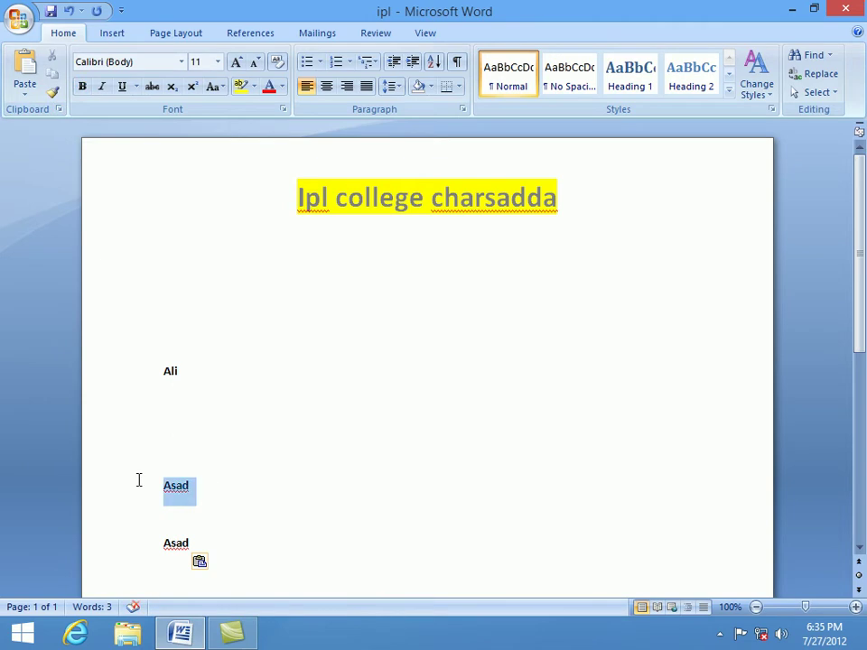
{"action": "left_click", "coordinate": [245, 522]}
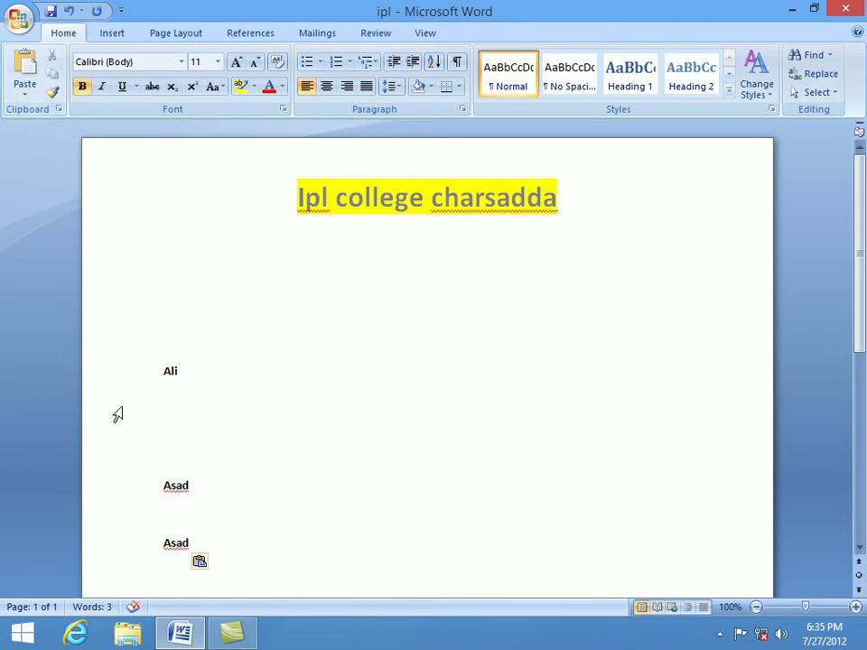
{"action": "left_click", "coordinate": [154, 486]}
{"action": "left_click", "coordinate": [192, 544]}
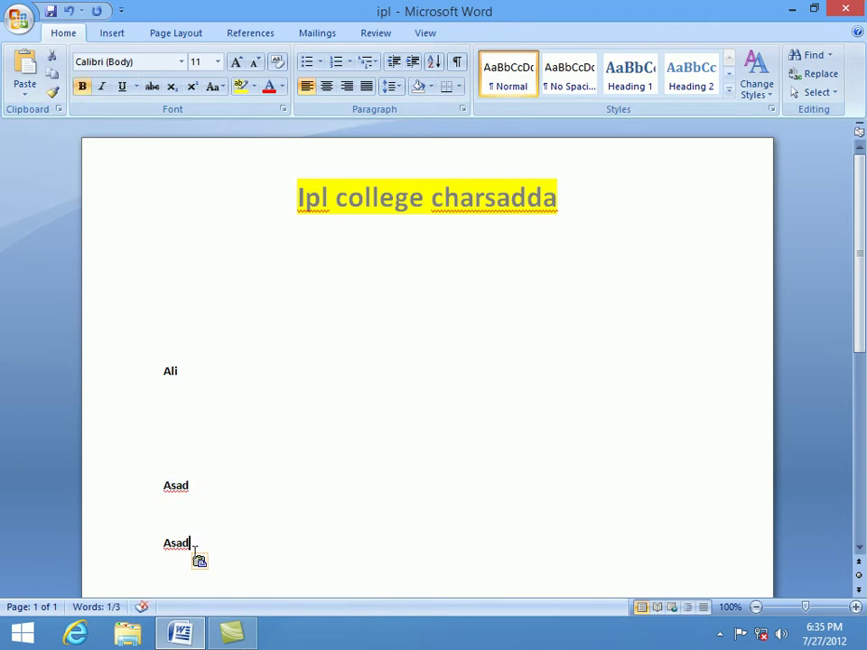
{"action": "left_click_drag", "start_coordinate": [194, 551], "coordinate": [437, 529]}
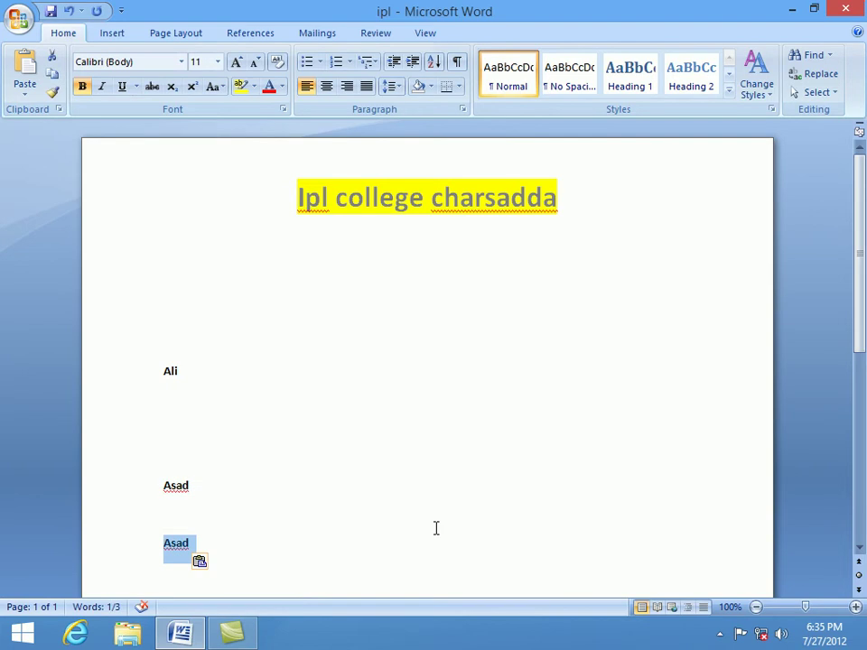
{"action": "left_click", "coordinate": [180, 635]}
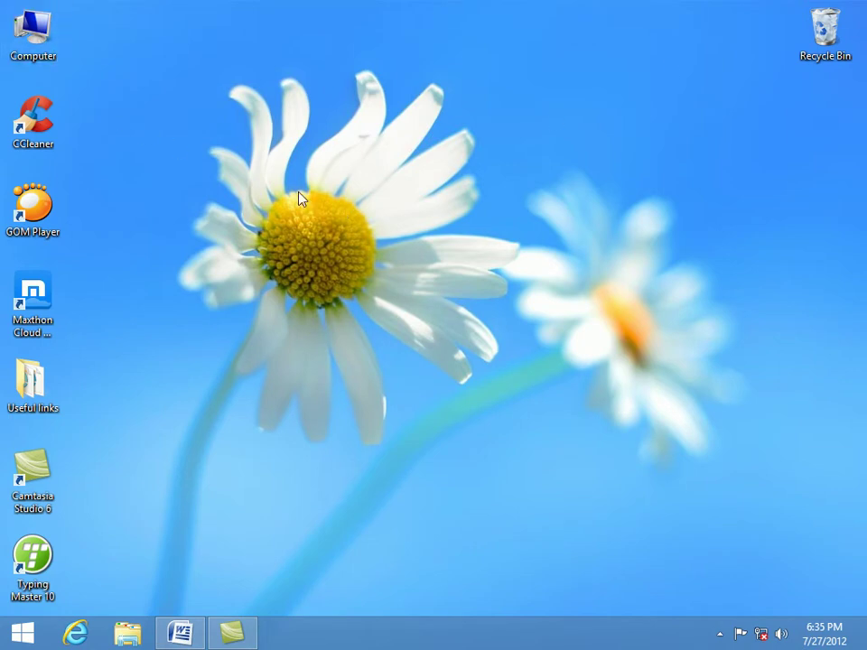
Browse to Local Disk (E:) > ms oiffice videos > ms word and copy video 6
{"action": "double_click", "coordinate": [30, 29]}
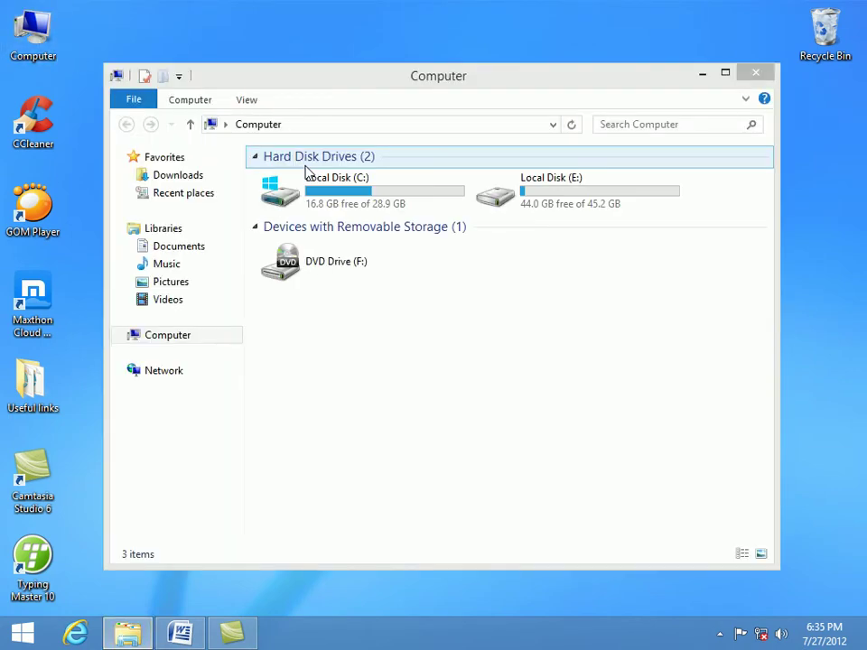
{"action": "double_click", "coordinate": [623, 205]}
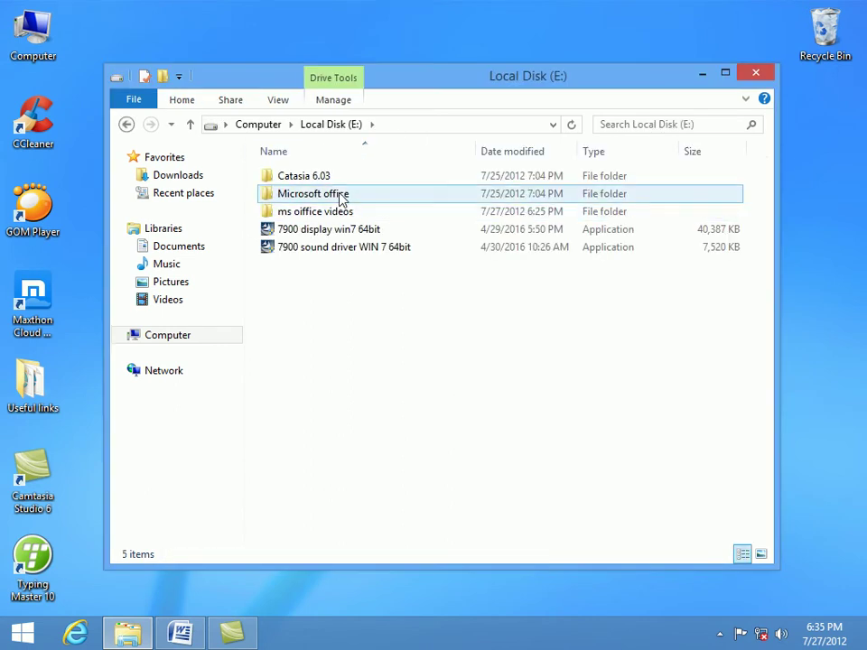
{"action": "double_click", "coordinate": [454, 78]}
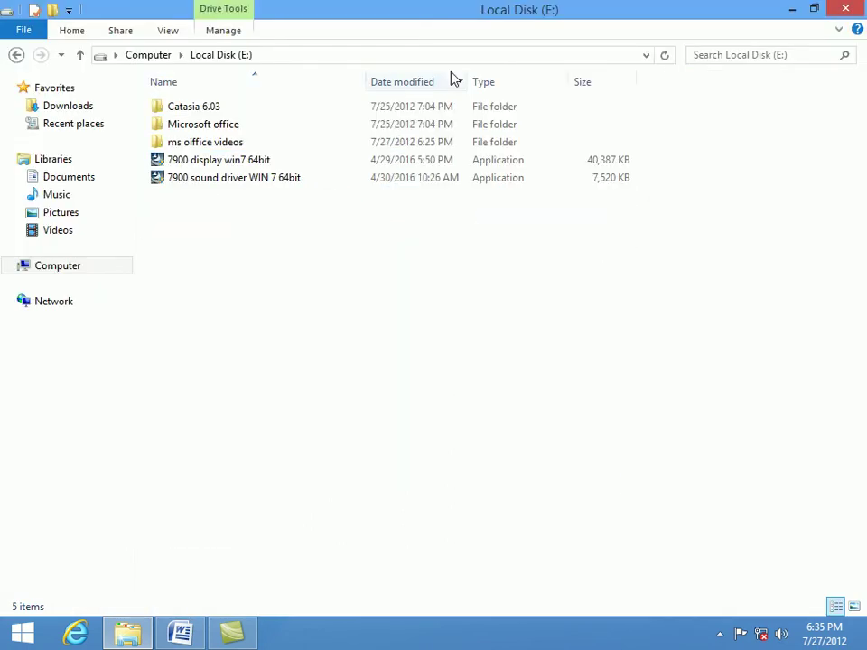
{"action": "double_click", "coordinate": [222, 148]}
{"action": "double_click", "coordinate": [195, 110]}
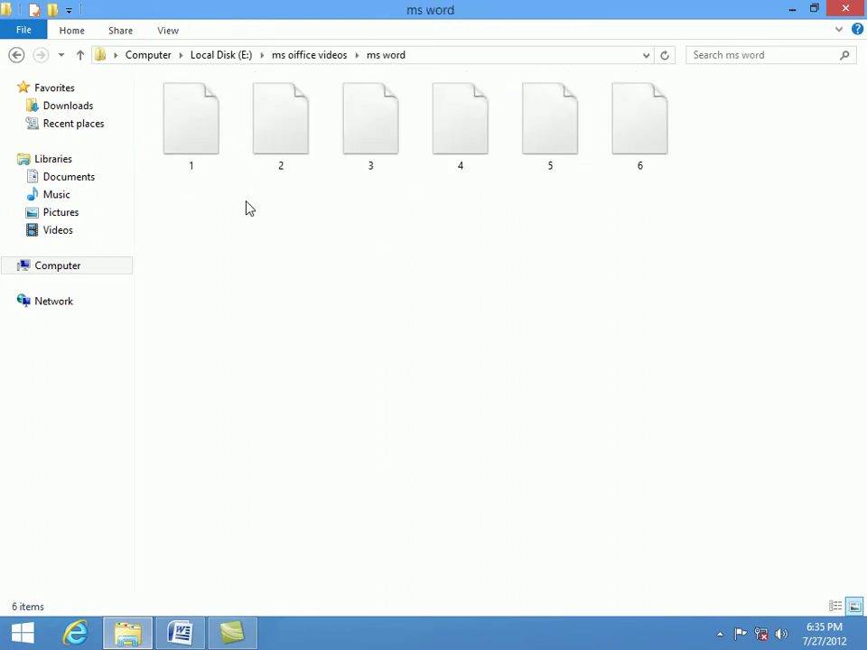
{"action": "left_click", "coordinate": [638, 143]}
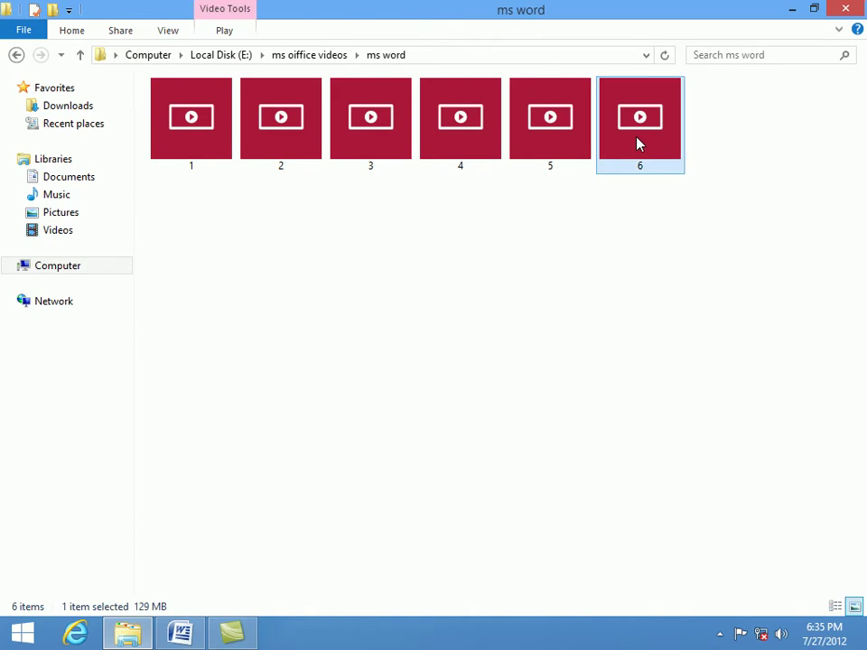
{"action": "right_click", "coordinate": [638, 140]}
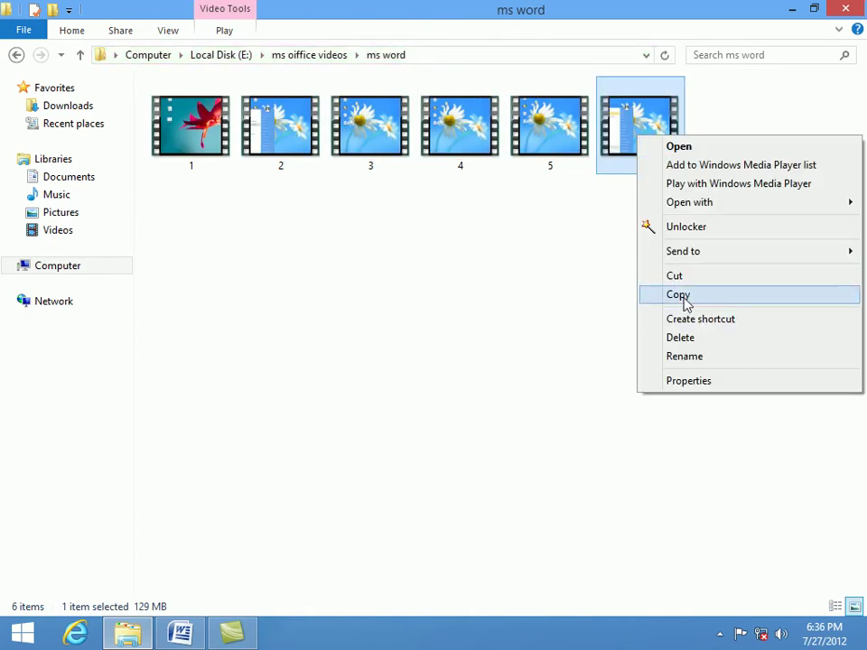
{"action": "left_click", "coordinate": [686, 305]}
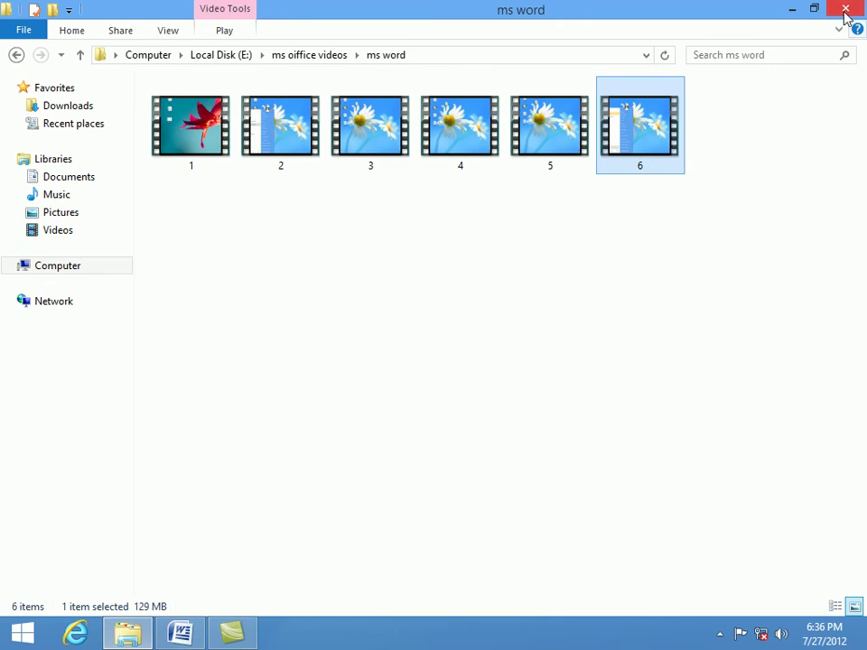
Close Explorer and paste video 6 onto the desktop
{"action": "left_click", "coordinate": [843, 9]}
{"action": "right_click", "coordinate": [506, 227]}
{"action": "left_click", "coordinate": [534, 300]}
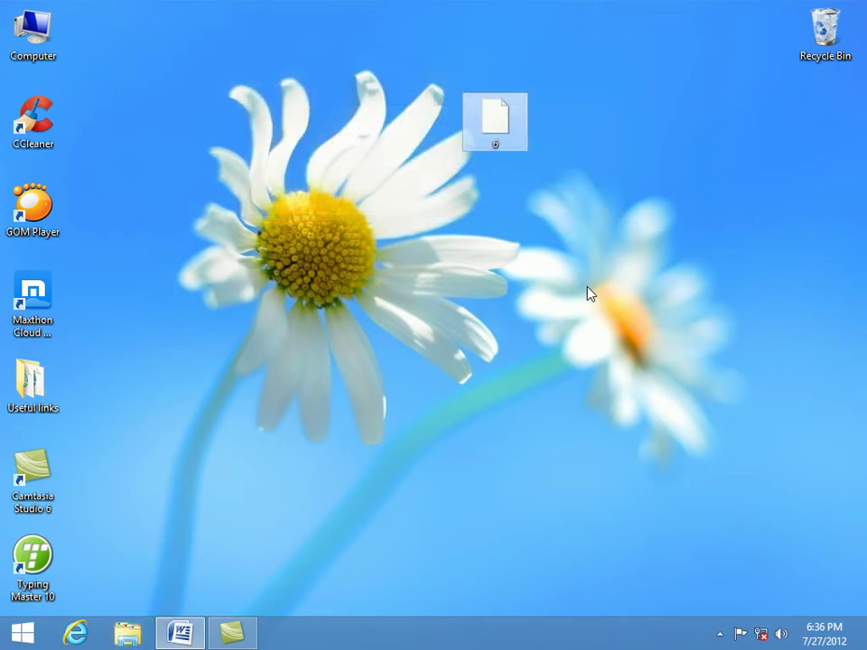
Cut the pasted video 6 from the desktop and open the Computer view
{"action": "right_click", "coordinate": [498, 138]}
{"action": "left_click", "coordinate": [533, 297]}
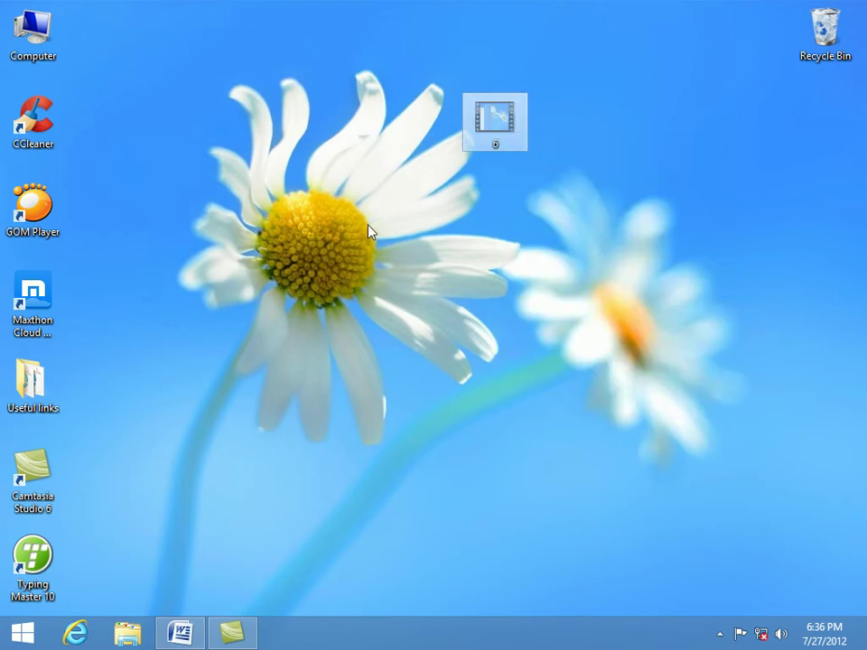
{"action": "double_click", "coordinate": [32, 36]}
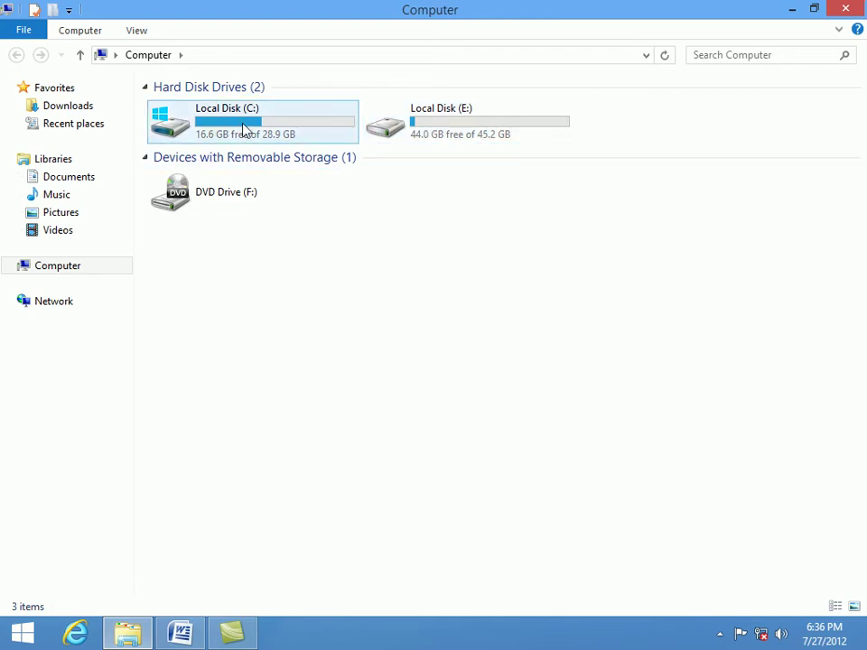
Paste video 6 into Local Disk (C:), granting administrator permission, then minimize Explorer
{"action": "double_click", "coordinate": [243, 131]}
{"action": "right_click", "coordinate": [328, 257]}
{"action": "left_click", "coordinate": [357, 341]}
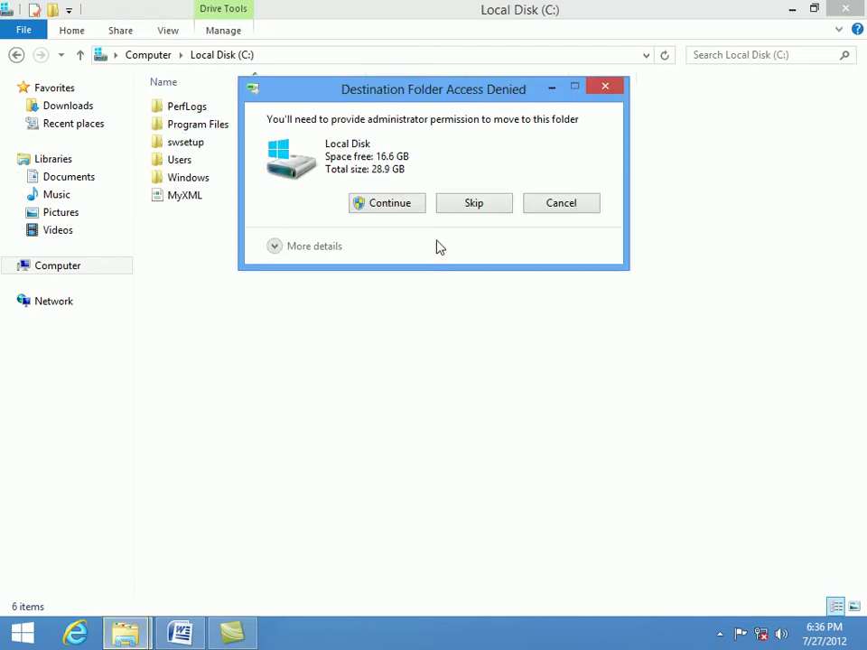
{"action": "left_click", "coordinate": [402, 207]}
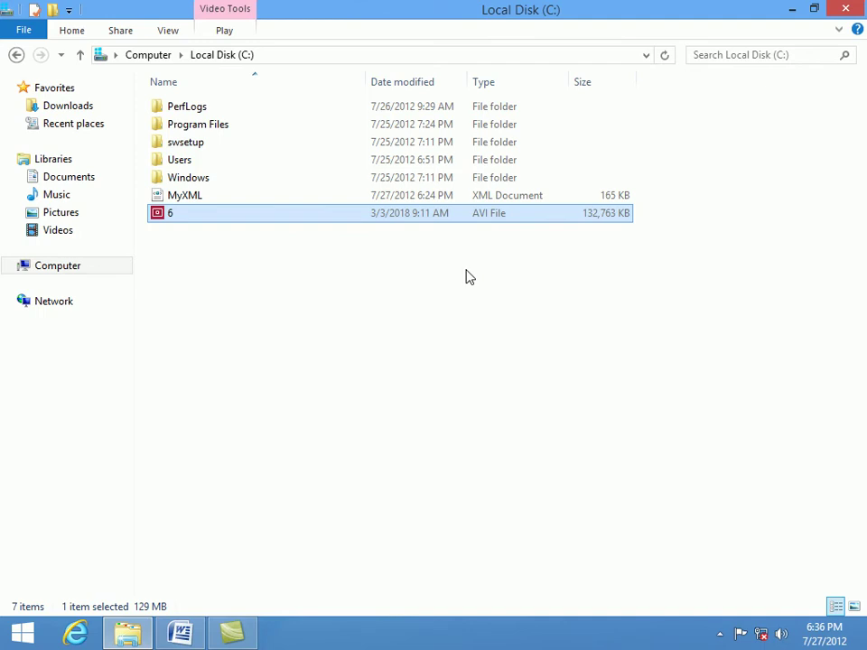
{"action": "left_click", "coordinate": [793, 10]}
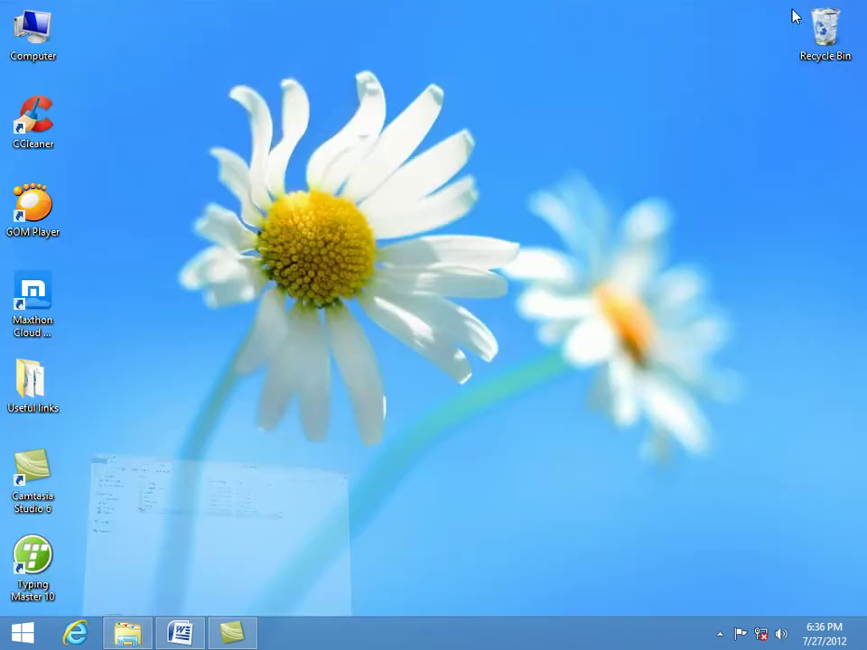
Return to Local Disk (C:), delete AVI file 6, and close the windows
{"action": "left_click", "coordinate": [179, 633]}
{"action": "left_click", "coordinate": [179, 632]}
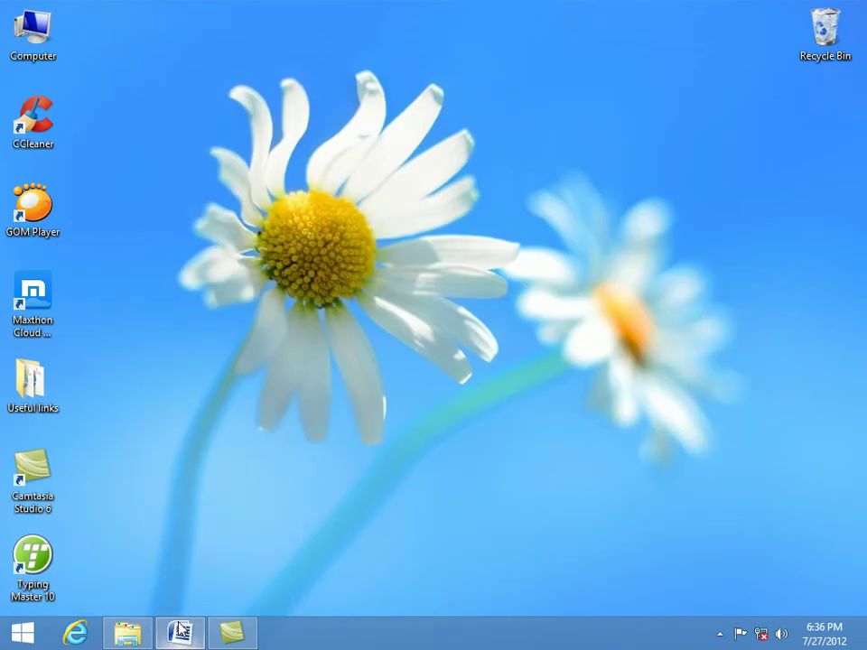
{"action": "left_click", "coordinate": [127, 632]}
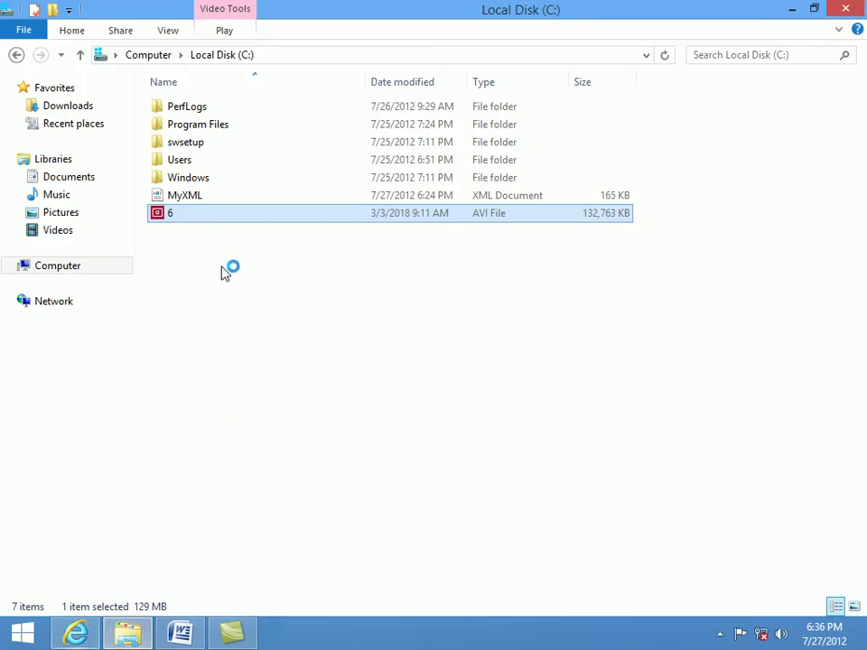
{"action": "right_click", "coordinate": [214, 221]}
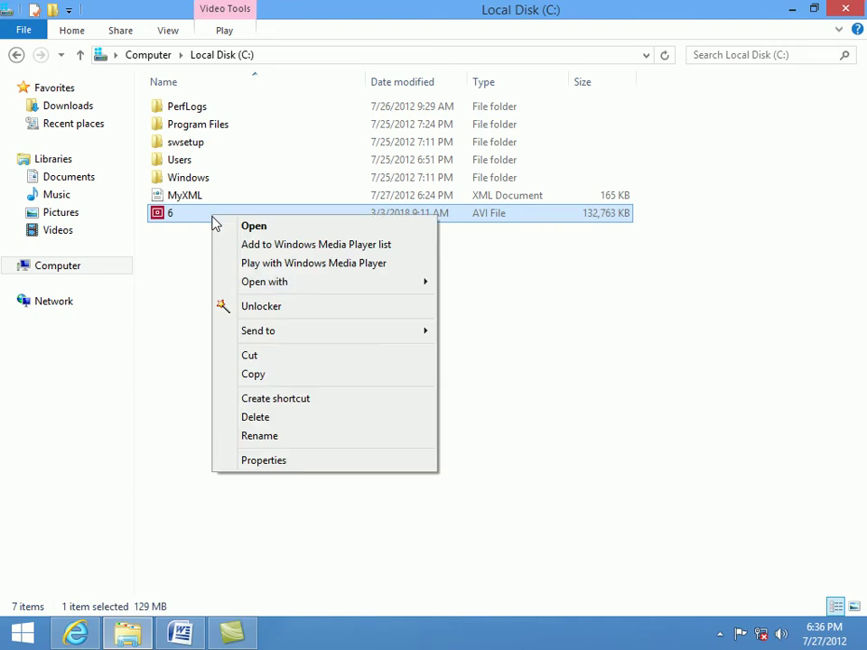
{"action": "left_click", "coordinate": [262, 417]}
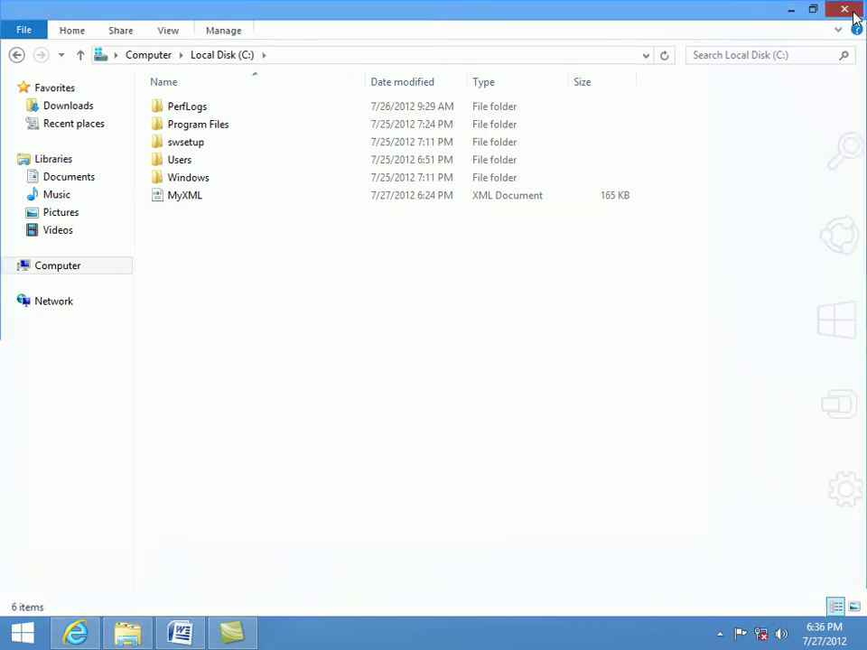
{"action": "left_click", "coordinate": [845, 9]}
{"action": "left_click", "coordinate": [685, 37]}
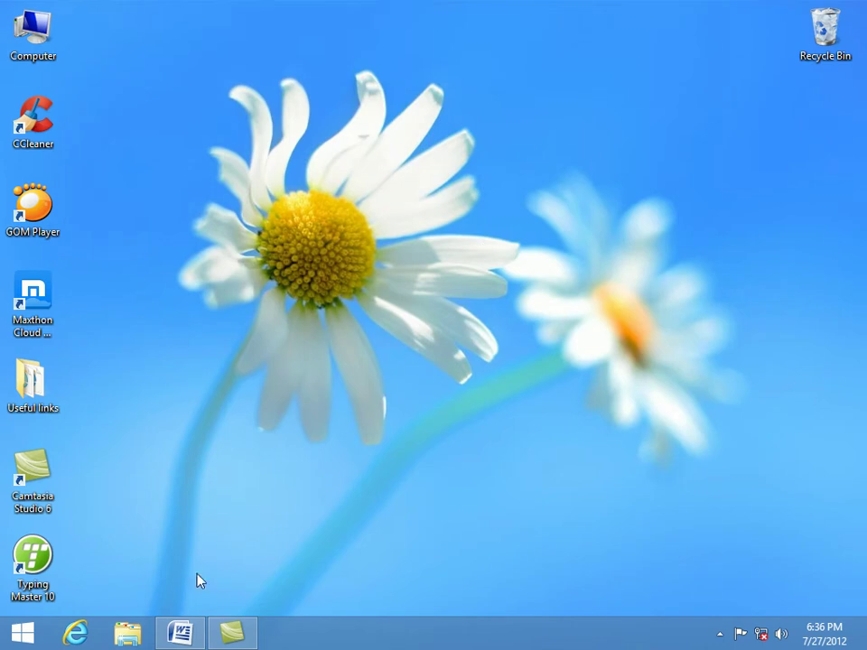
Restore the ipl document from the taskbar and deselect the last name line
{"action": "left_click", "coordinate": [180, 632]}
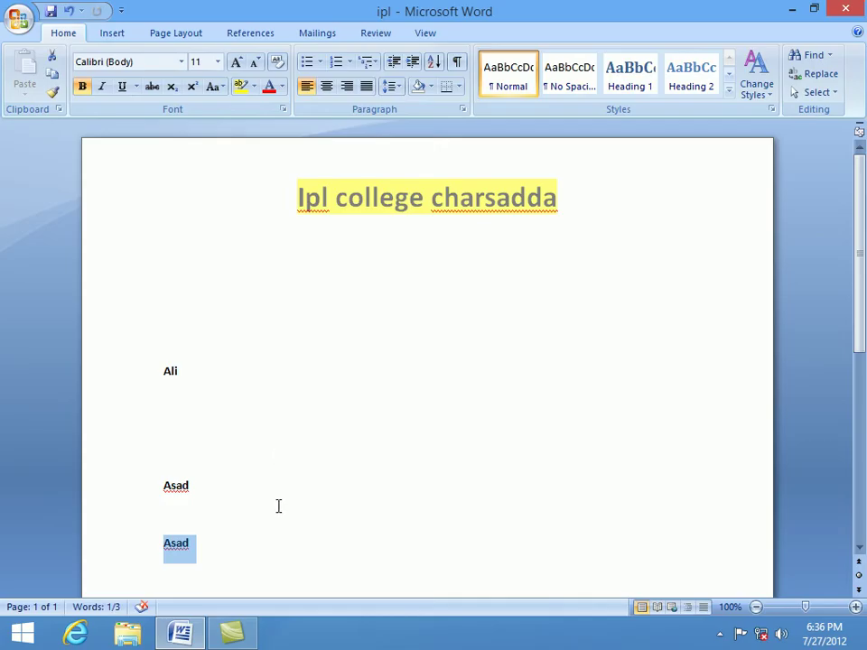
{"action": "left_click", "coordinate": [263, 540]}
{"action": "scroll", "coordinate": [265, 530], "scroll_direction": "down", "scroll_amount": 5}
{"action": "scroll", "coordinate": [268, 530], "scroll_direction": "up", "scroll_amount": 5}
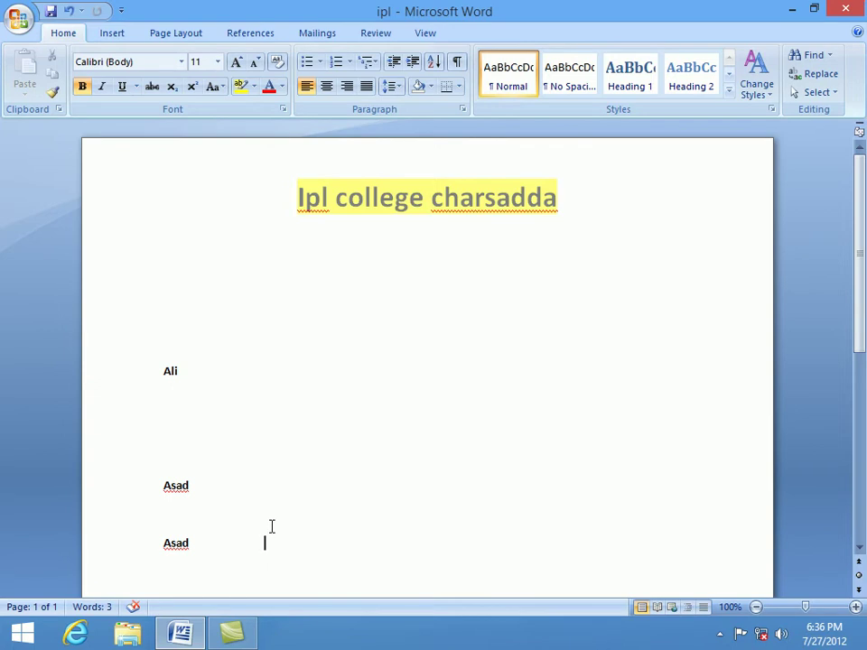
{"action": "scroll", "coordinate": [271, 527], "scroll_direction": "down", "scroll_amount": 1}
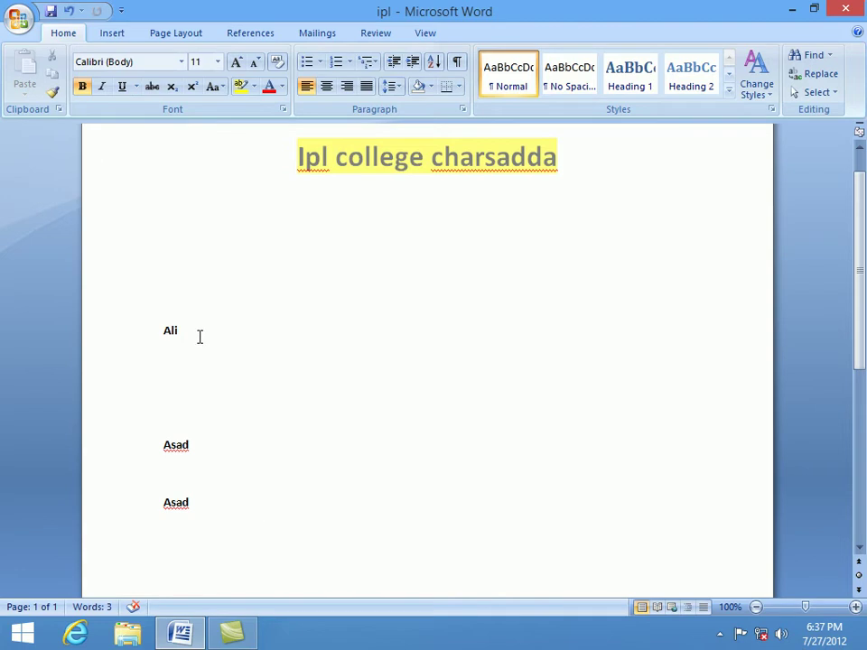
Select the first name line under the title and cut it with Ctrl+X
{"action": "left_click", "coordinate": [144, 339]}
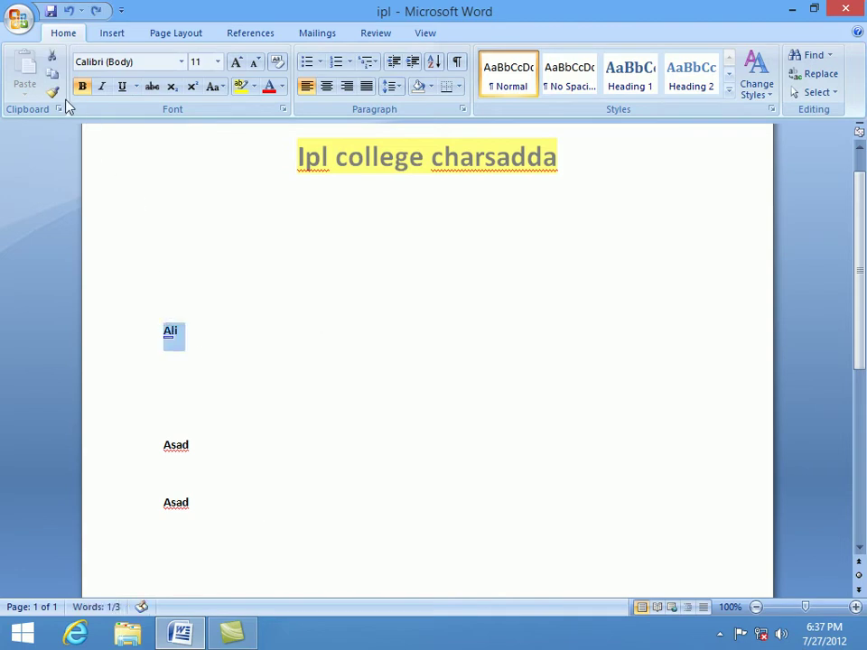
{"action": "left_click", "coordinate": [205, 328]}
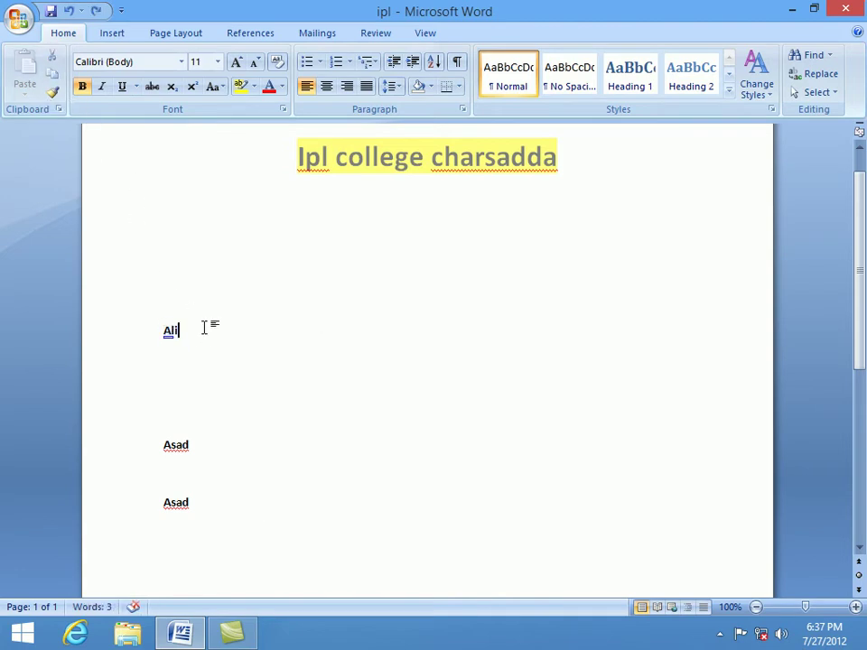
{"action": "left_click_drag", "start_coordinate": [207, 331], "coordinate": [157, 327]}
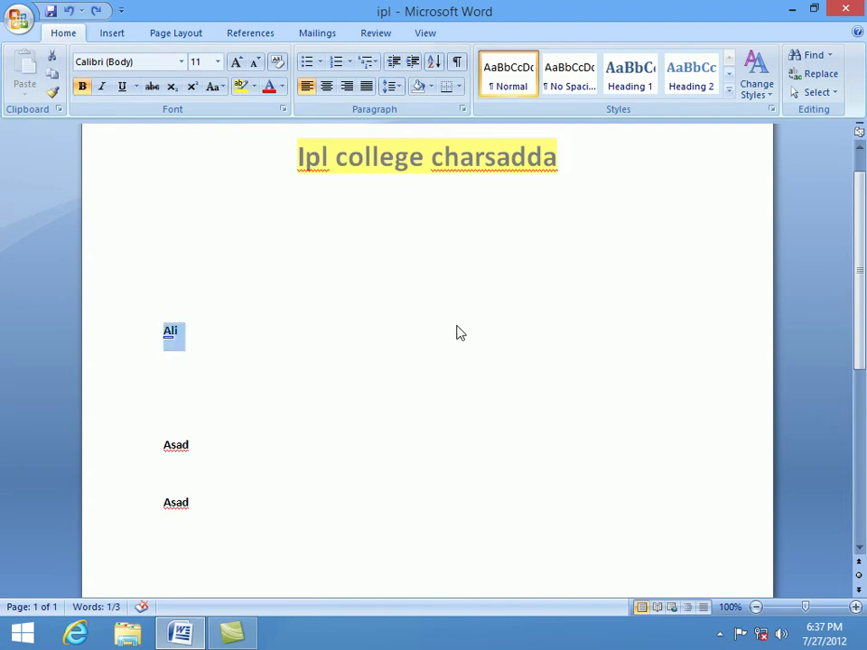
{"action": "key", "text": "ctrl+x"}
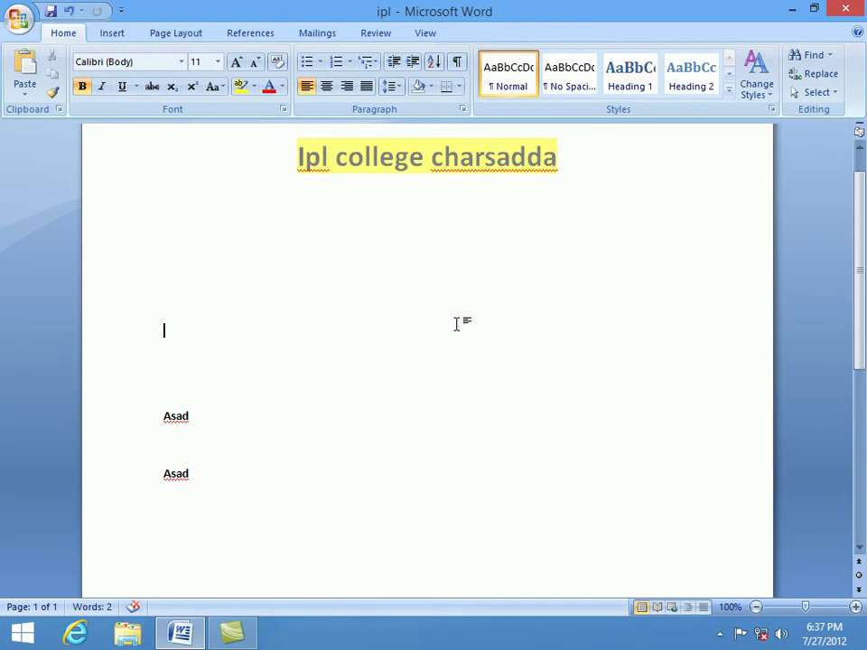
Paste the cut name line back under the title with Ctrl+V
{"action": "left_click", "coordinate": [27, 91]}
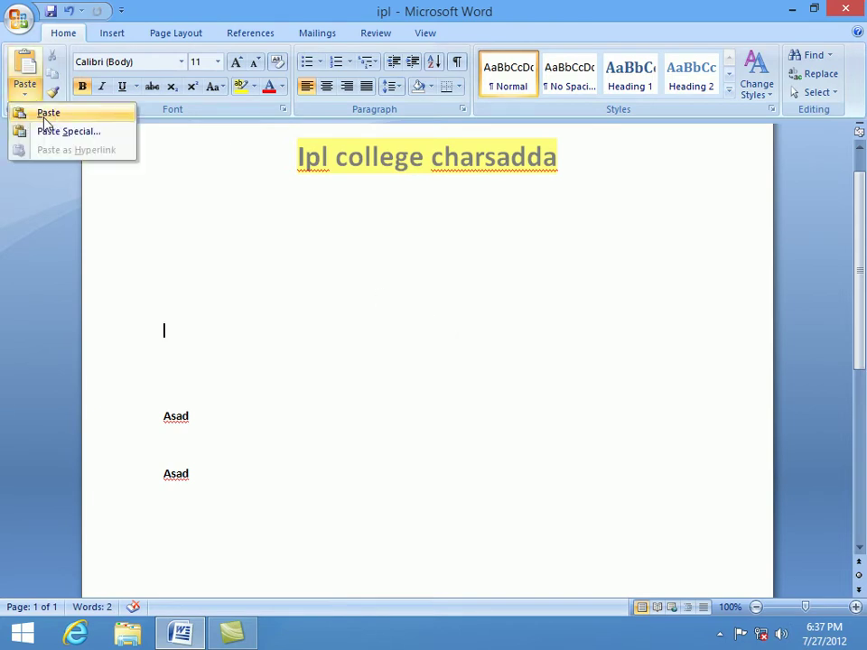
{"action": "left_click", "coordinate": [361, 365]}
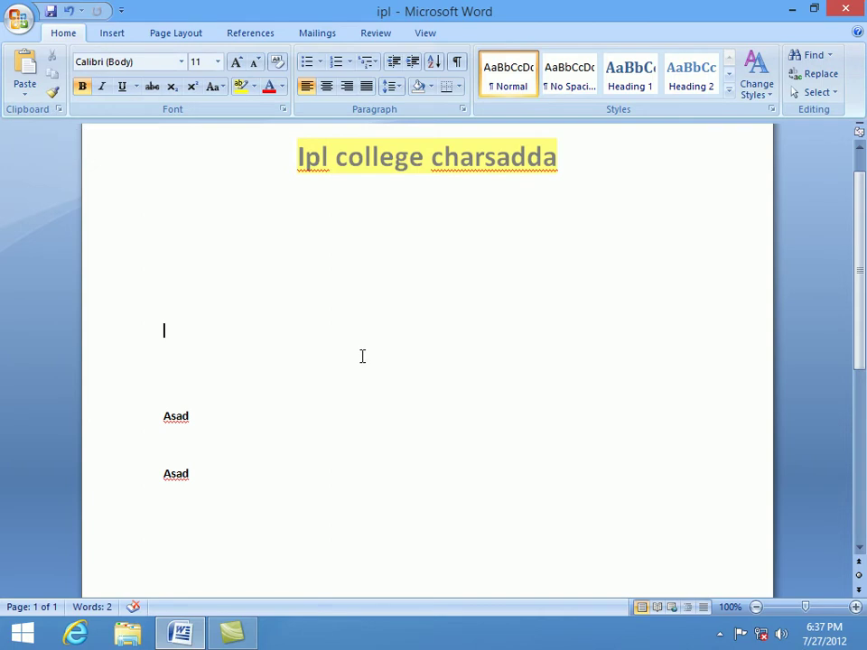
{"action": "key", "text": "ctrl+v"}
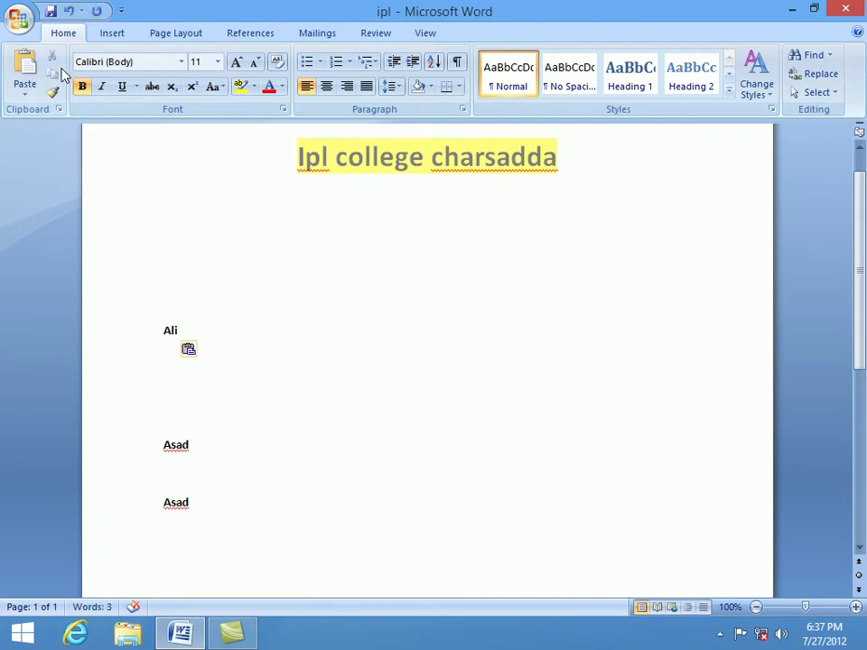
Paste a third Asad line between the repeated name lines below Ali
{"action": "left_click", "coordinate": [25, 89]}
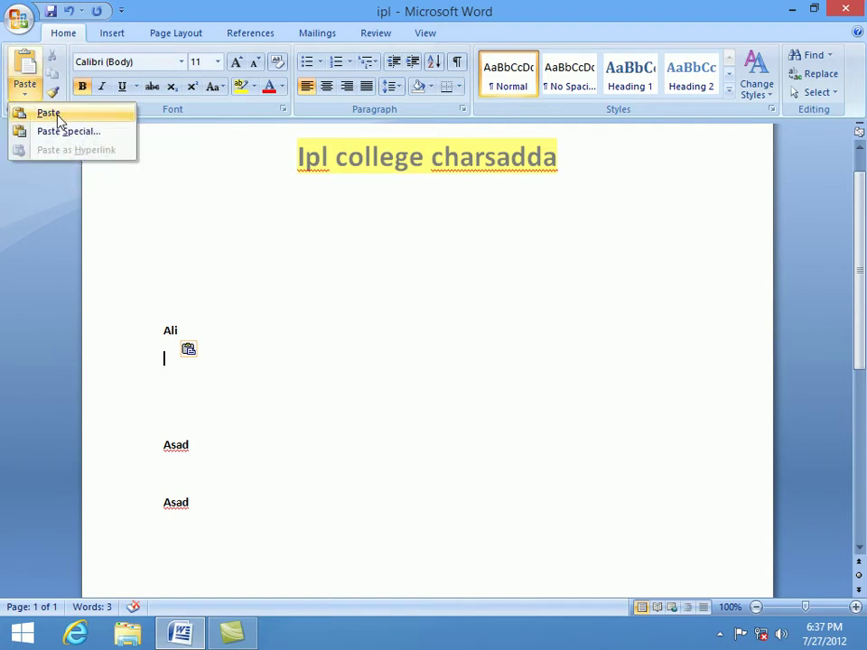
{"action": "left_click", "coordinate": [195, 443]}
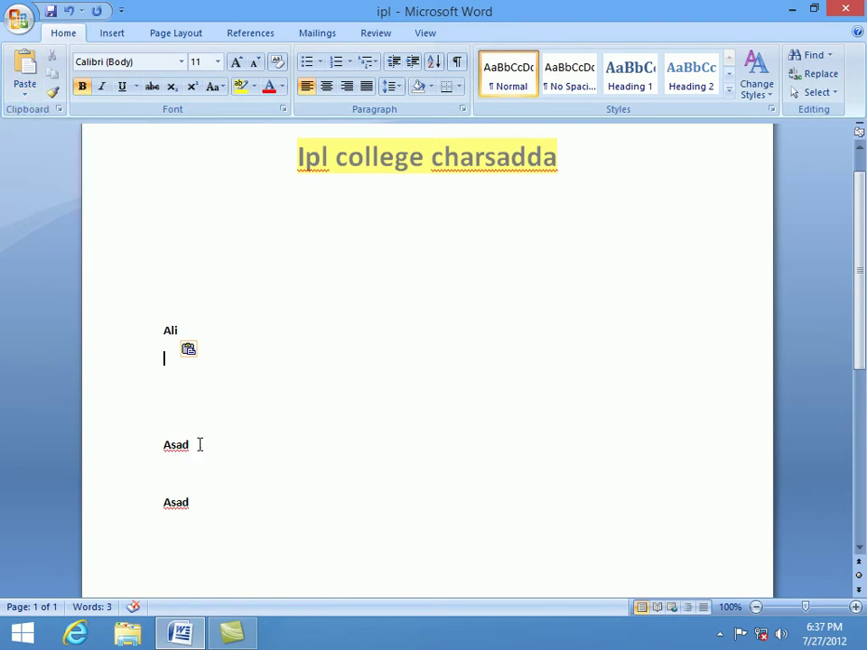
{"action": "left_click_drag", "start_coordinate": [197, 444], "coordinate": [151, 432]}
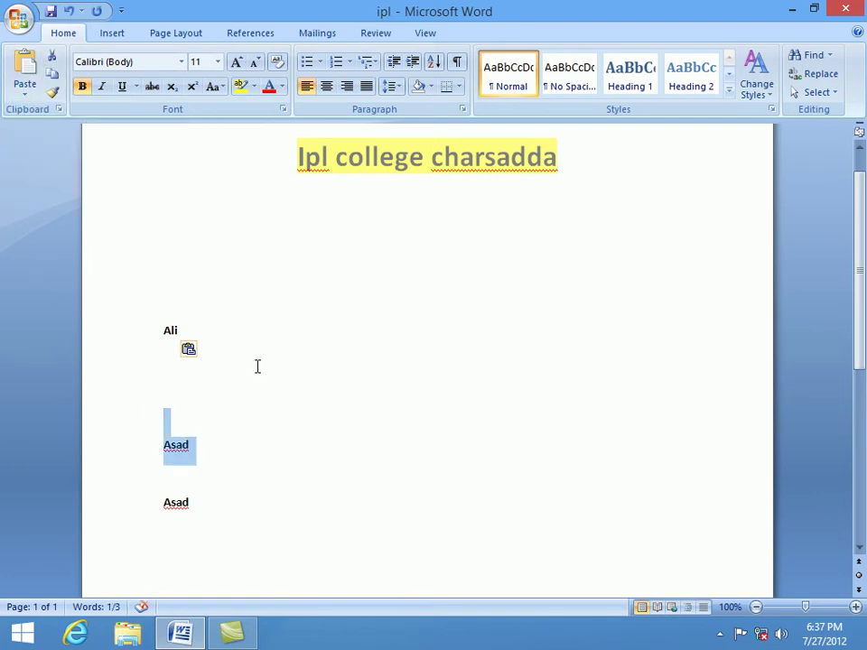
{"action": "left_click", "coordinate": [224, 474]}
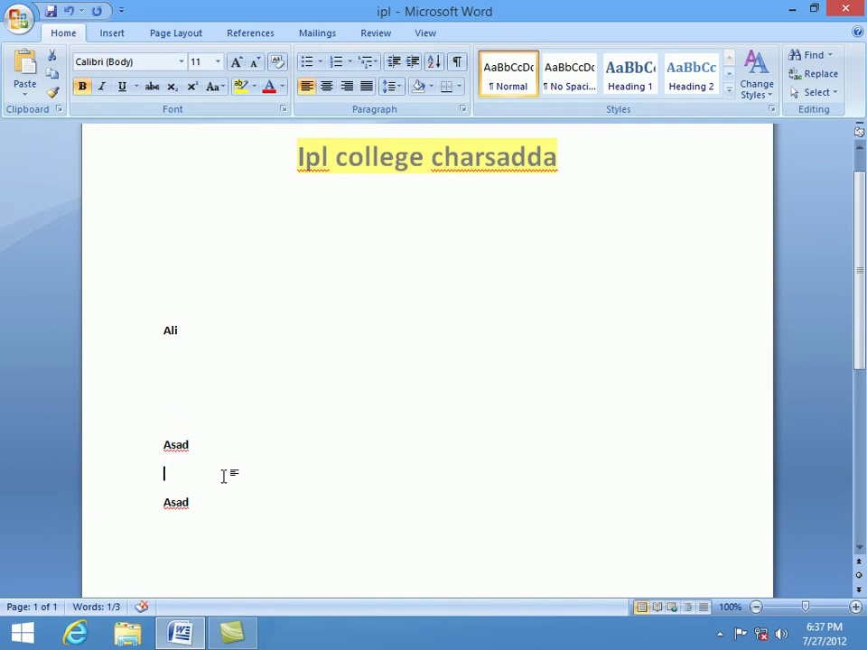
{"action": "left_click", "coordinate": [25, 71]}
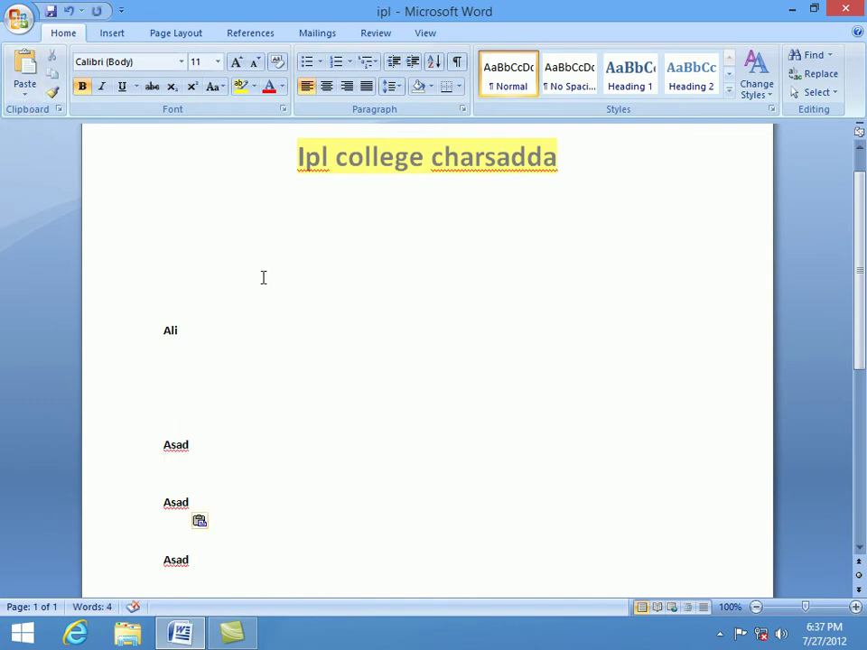
{"action": "left_click", "coordinate": [29, 91]}
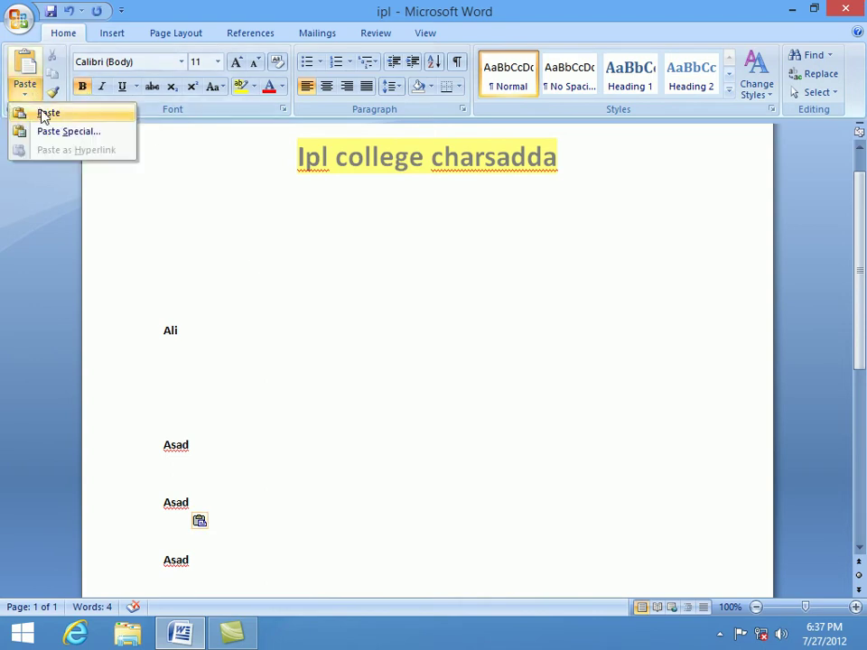
{"action": "left_click", "coordinate": [254, 273]}
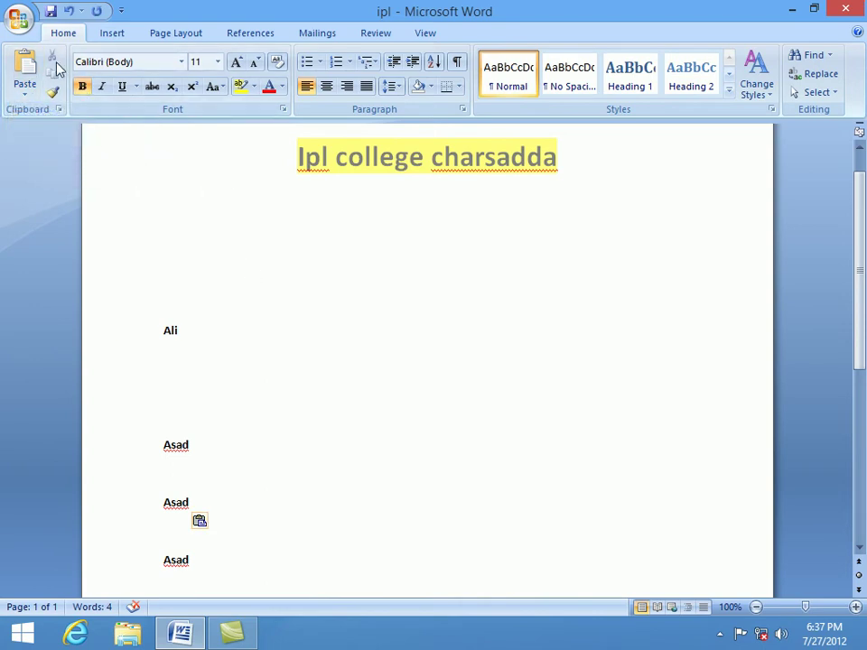
{"action": "left_click", "coordinate": [27, 97]}
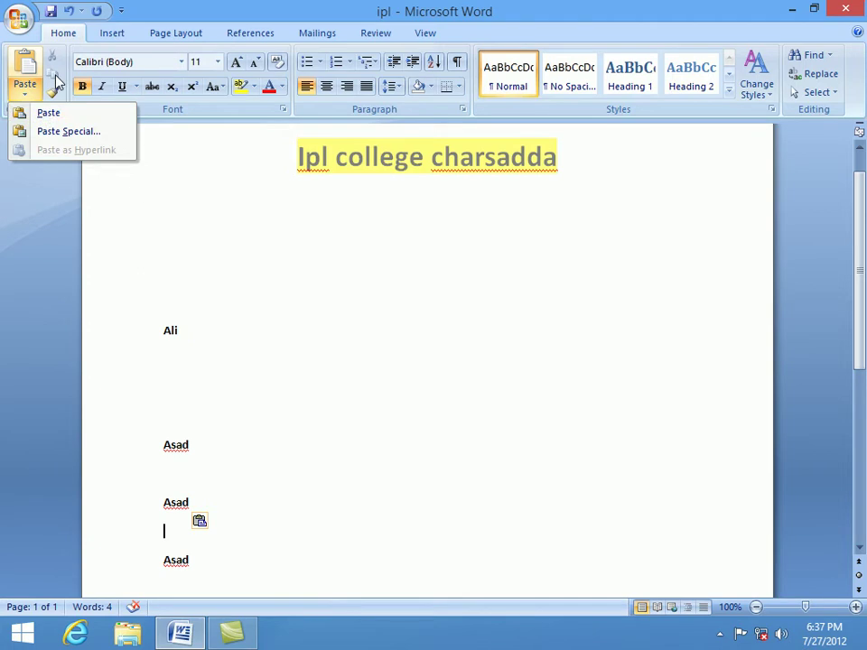
{"action": "left_click", "coordinate": [357, 301]}
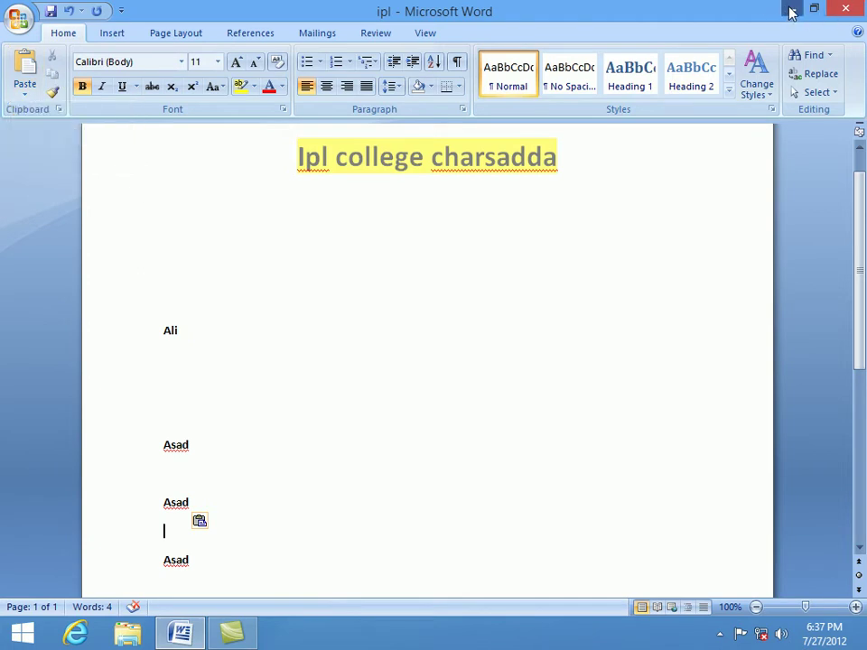
Bring the minimized ipl document back from the taskbar, replacing the desktop view
{"action": "left_click", "coordinate": [791, 11]}
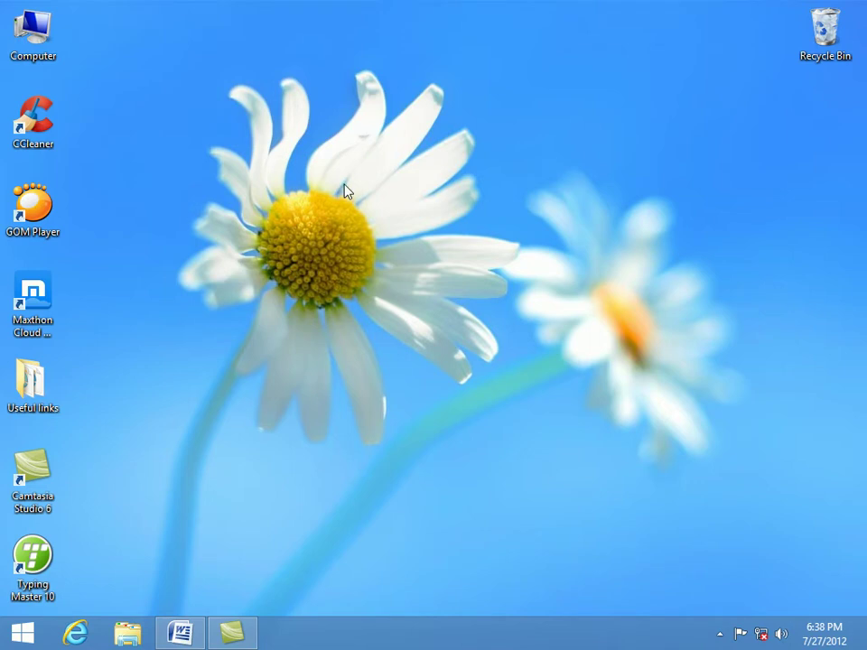
{"action": "left_click", "coordinate": [180, 632]}
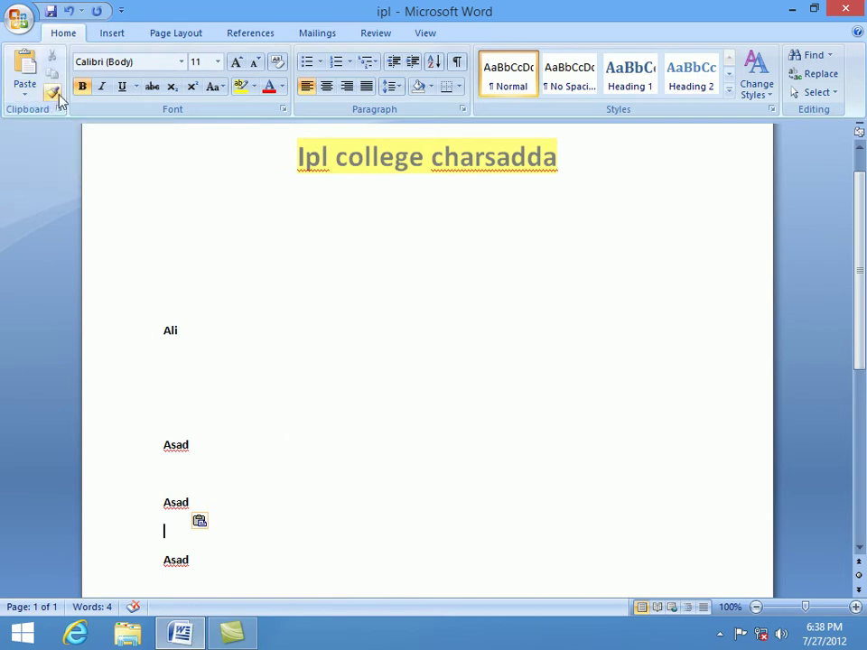
Undo the earlier pasted Ali and Asad name lines
{"action": "scroll", "coordinate": [288, 341], "scroll_direction": "down", "scroll_amount": 5}
{"action": "scroll", "coordinate": [288, 341], "scroll_direction": "up", "scroll_amount": 5}
{"action": "key", "text": "ctrl+z"}
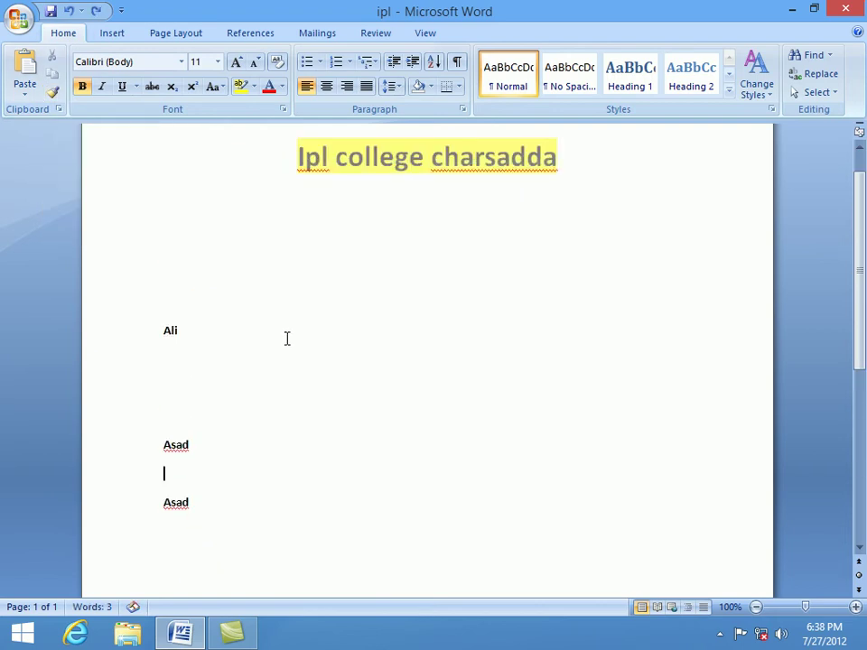
{"action": "key", "text": "ctrl+z"}
{"action": "key", "text": "ctrl+z"}
{"action": "key", "text": "ctrl+z"}
{"action": "key", "text": "ctrl+z"}
{"action": "key", "text": "ctrl+z"}
{"action": "key", "text": "ctrl+z"}
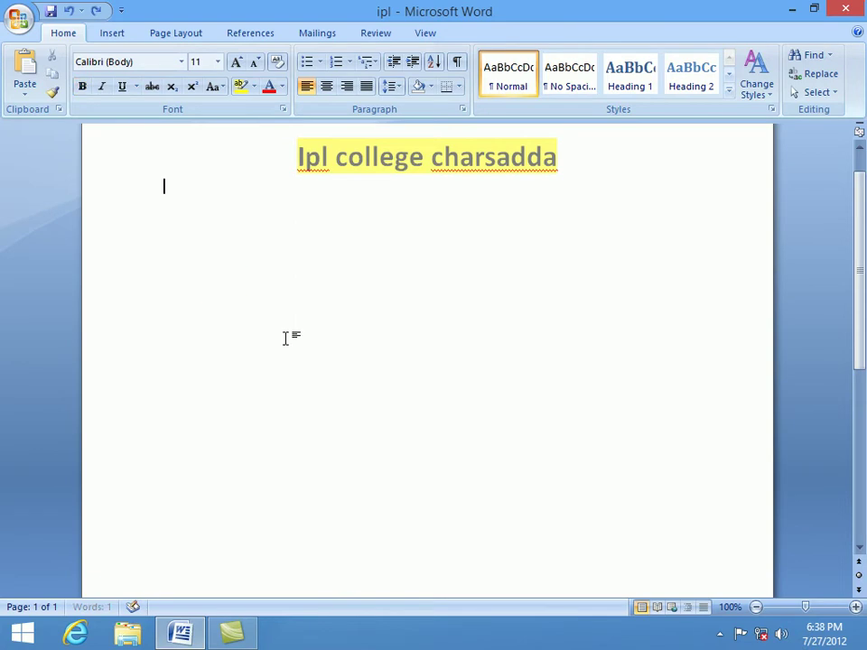
Generate three paragraphs of sample text below the title with =rand()
{"action": "double_click", "coordinate": [164, 244]}
{"action": "type", "text": "=rand"}
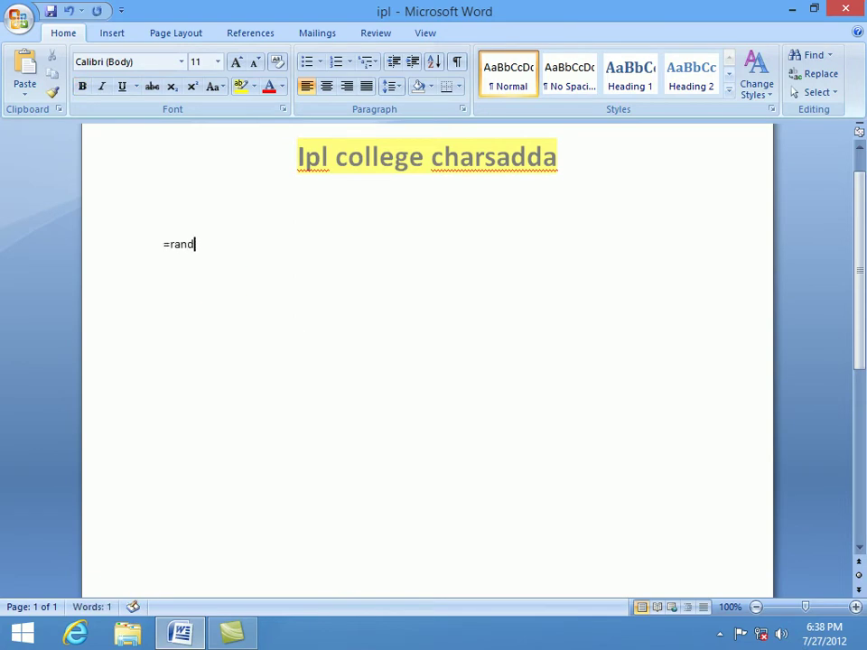
{"action": "type", "text": "()"}
{"action": "key", "text": "Return"}
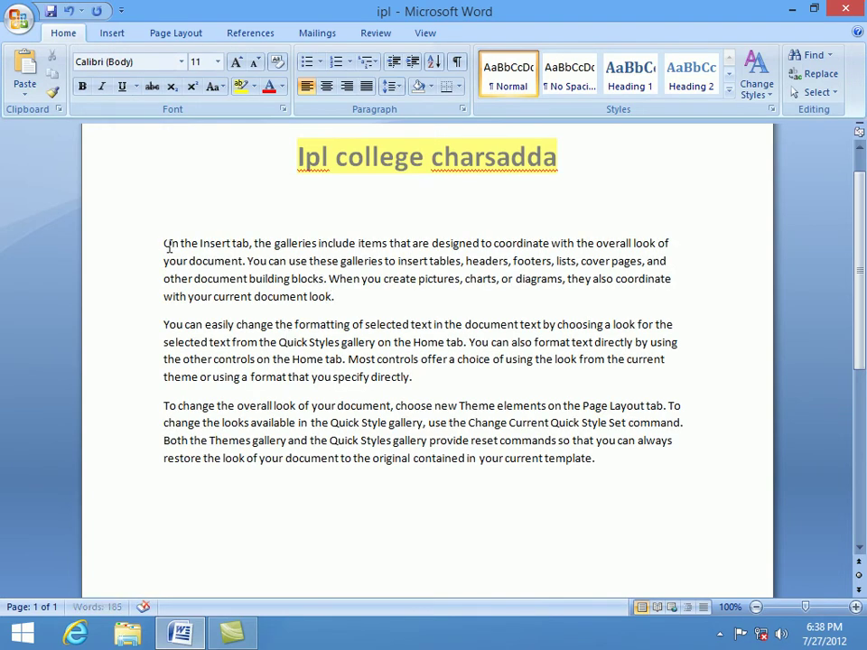
Format the first sample line as bold, italic, red, 18 pt text
{"action": "left_click_drag", "start_coordinate": [165, 244], "coordinate": [668, 244]}
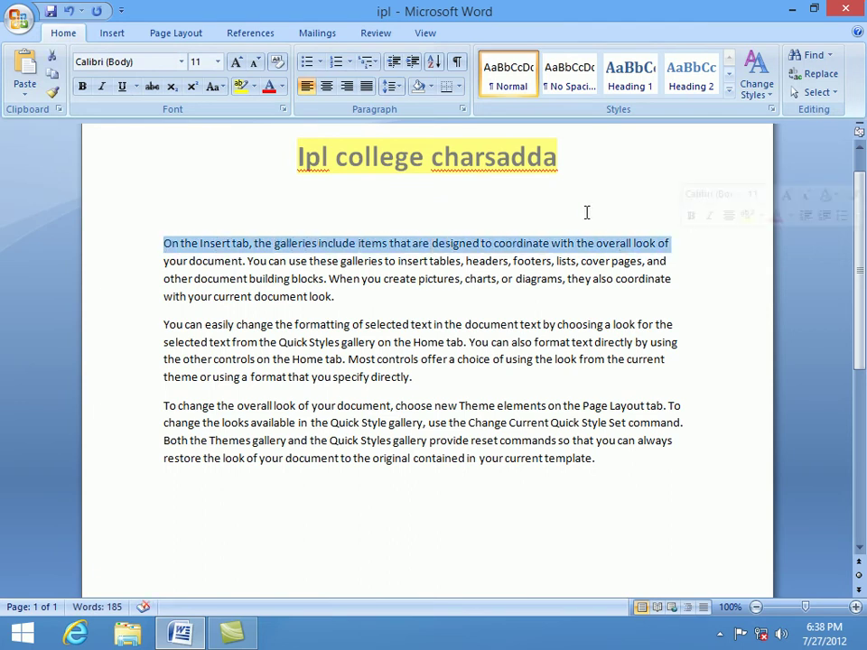
{"action": "left_click", "coordinate": [82, 87]}
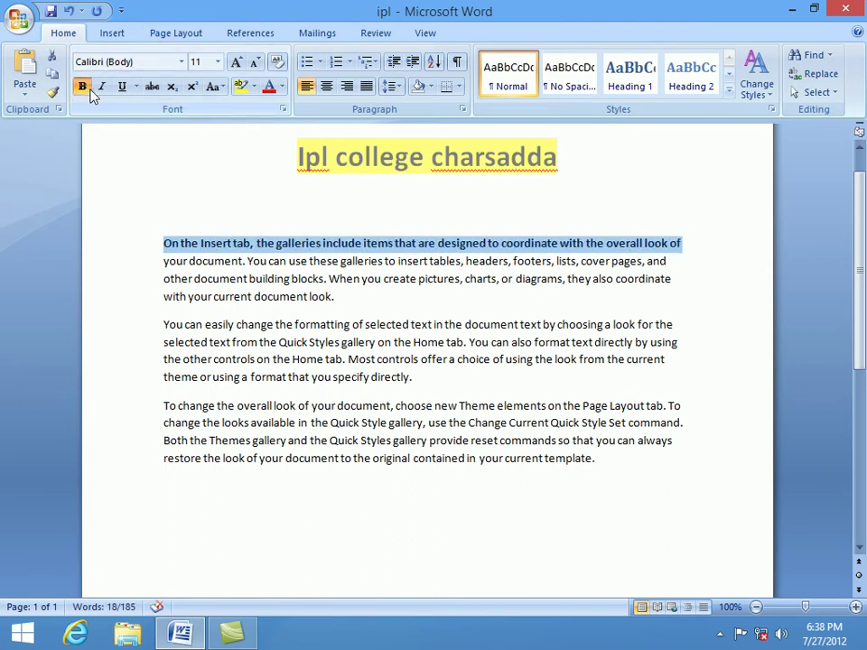
{"action": "left_click", "coordinate": [236, 62]}
{"action": "left_click", "coordinate": [236, 62]}
{"action": "left_click", "coordinate": [236, 62]}
{"action": "left_click", "coordinate": [236, 62]}
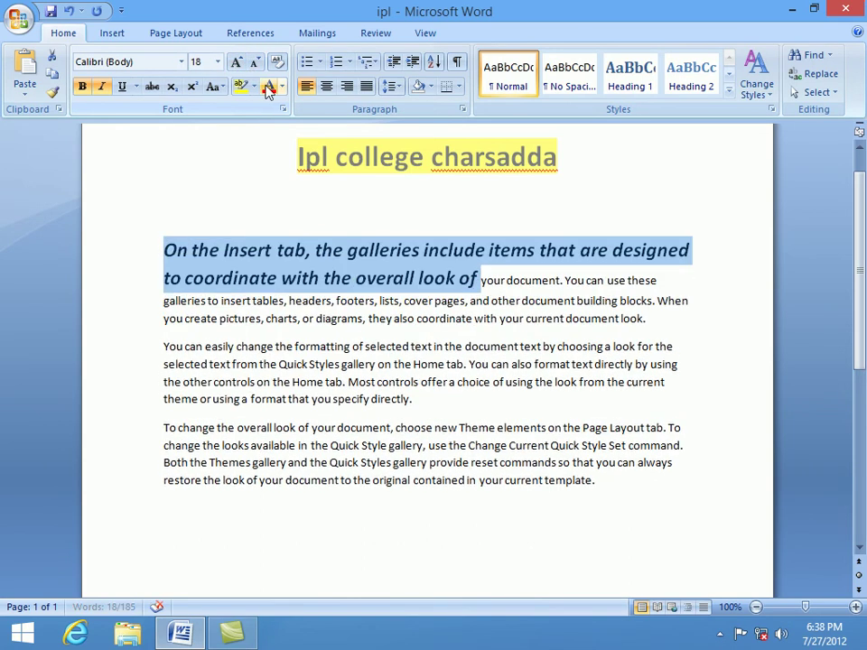
{"action": "left_click", "coordinate": [268, 87]}
{"action": "left_click", "coordinate": [435, 350]}
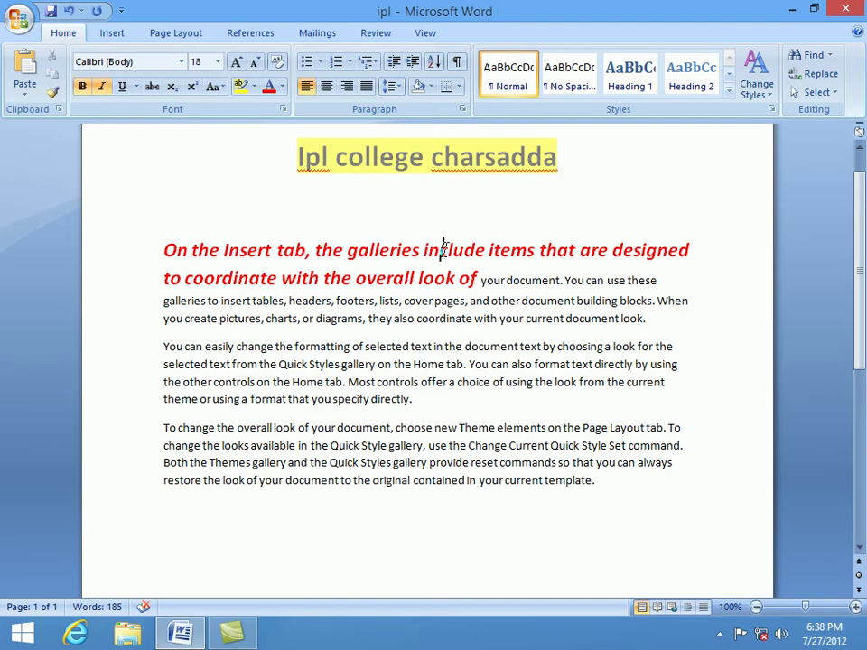
{"action": "left_click_drag", "start_coordinate": [598, 481], "coordinate": [325, 451]}
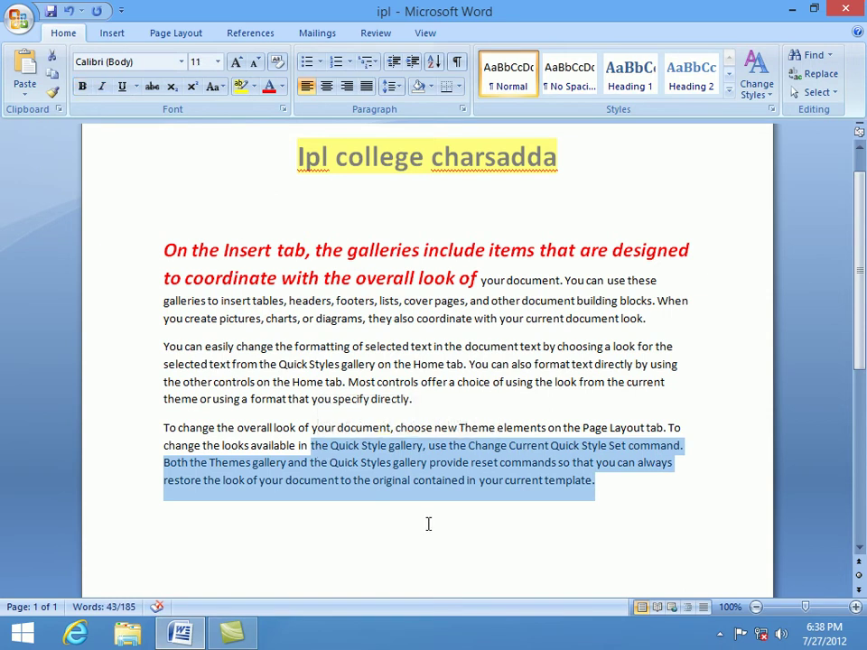
Make the last paragraph's final line bold, italic and red, and enlarge its font
{"action": "left_click", "coordinate": [561, 503]}
{"action": "mouse_move", "coordinate": [606, 483]}
{"action": "left_mouse_down"}
{"action": "mouse_move", "coordinate": [369, 476]}
{"action": "mouse_move", "coordinate": [170, 488]}
{"action": "left_mouse_up"}
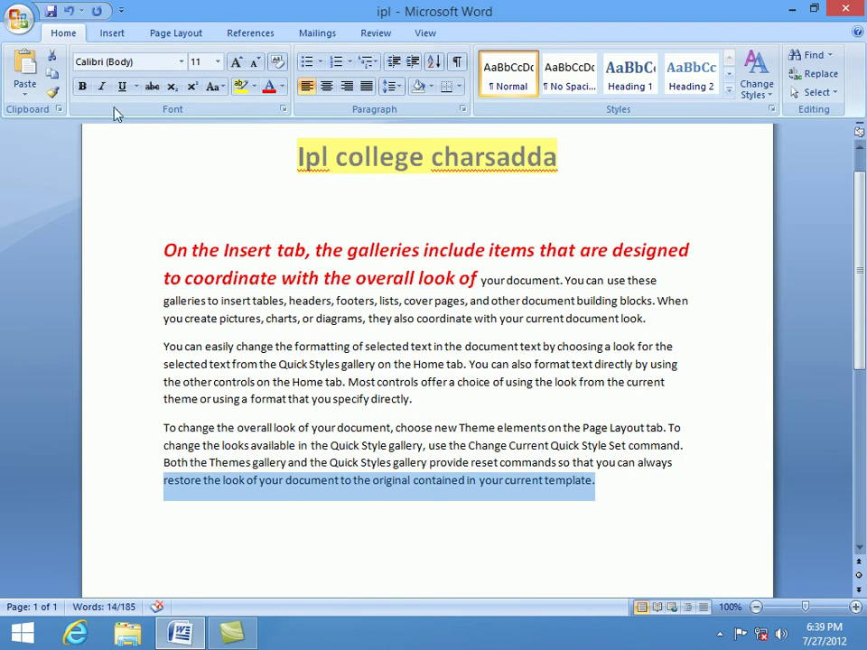
{"action": "left_click", "coordinate": [84, 88]}
{"action": "left_click", "coordinate": [102, 87]}
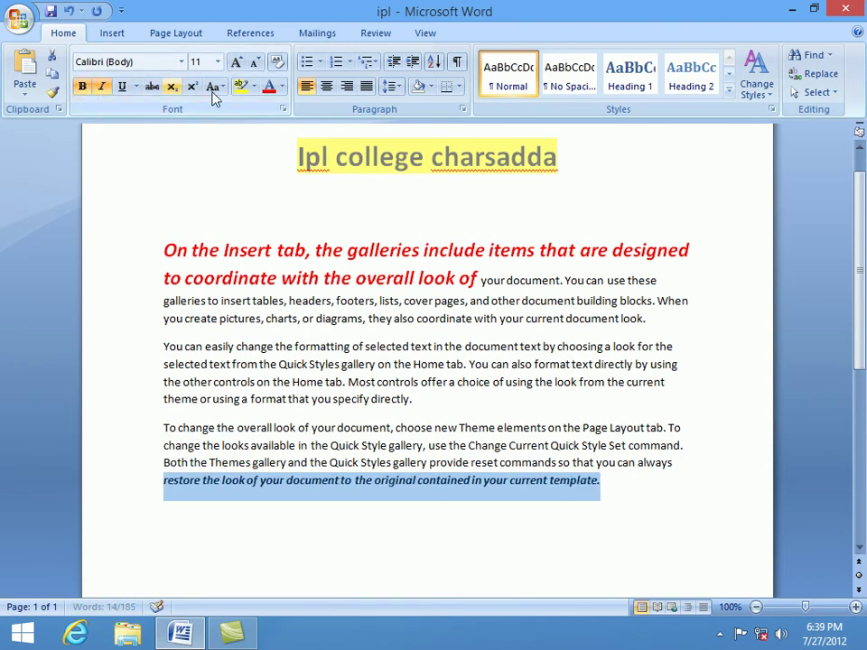
{"action": "left_click", "coordinate": [268, 86]}
{"action": "left_click", "coordinate": [234, 64]}
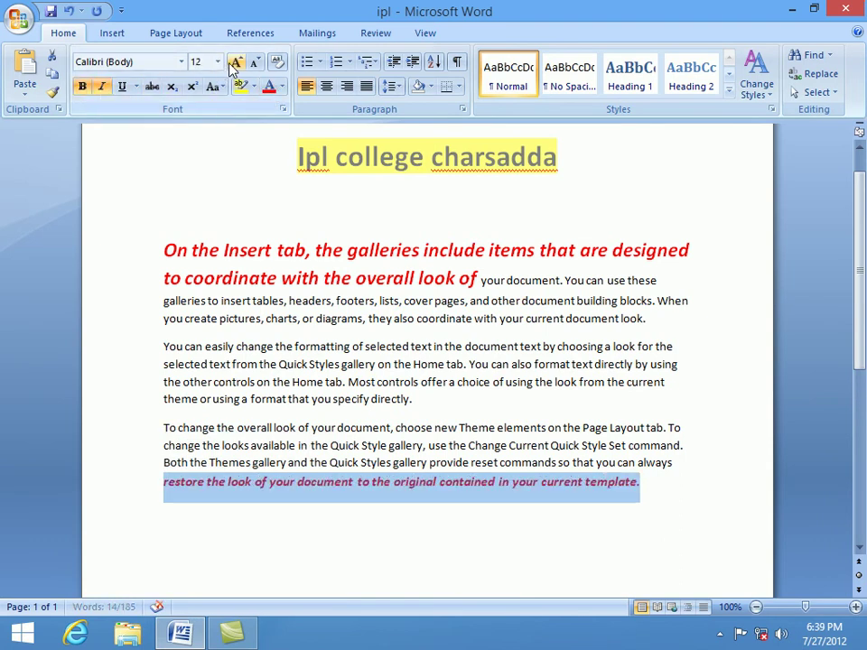
{"action": "left_click", "coordinate": [234, 64]}
{"action": "left_click", "coordinate": [234, 64]}
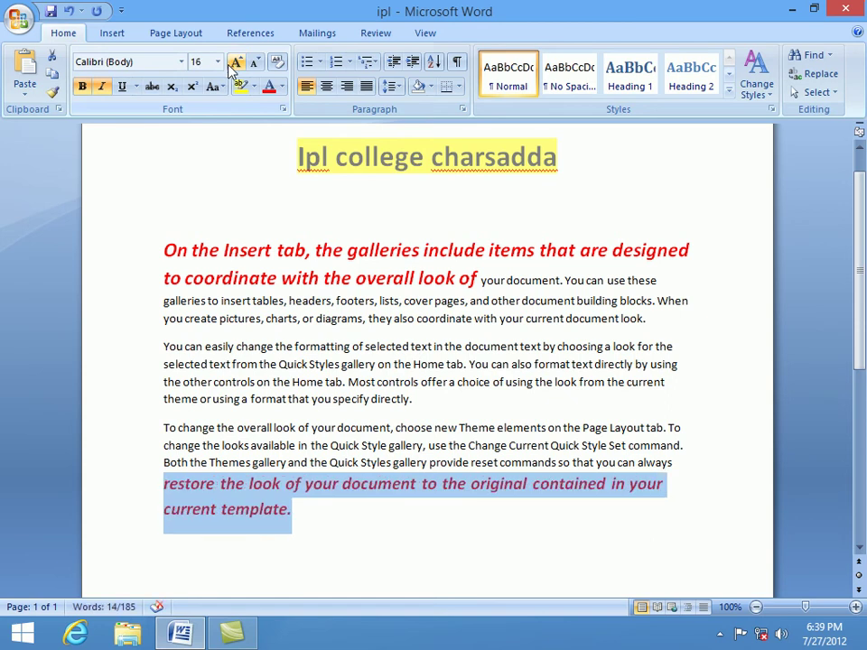
Bring the final line's font up to 18 point, matching the red first line
{"action": "left_click", "coordinate": [359, 250]}
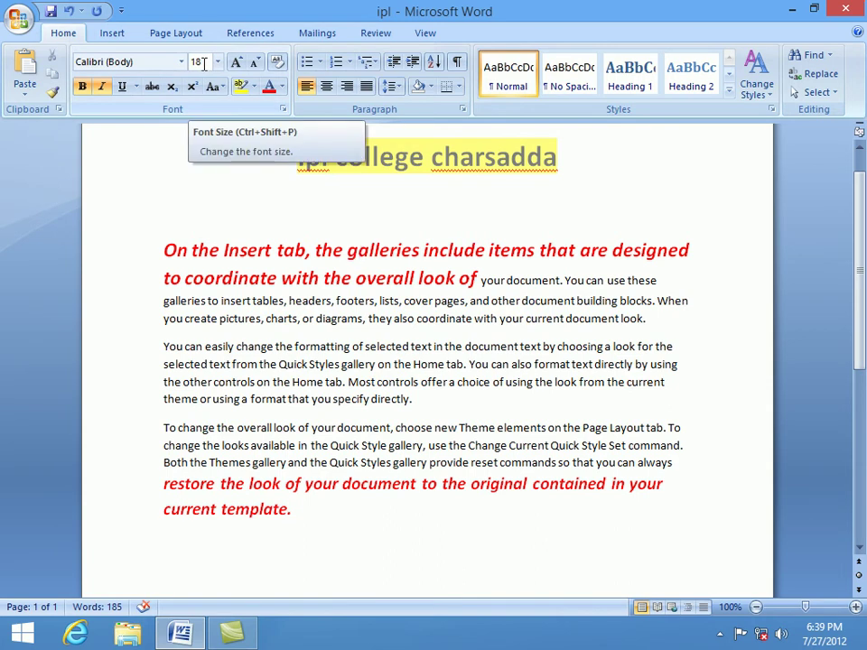
{"action": "left_click", "coordinate": [204, 63]}
{"action": "type", "text": "16"}
{"action": "key", "text": "Return"}
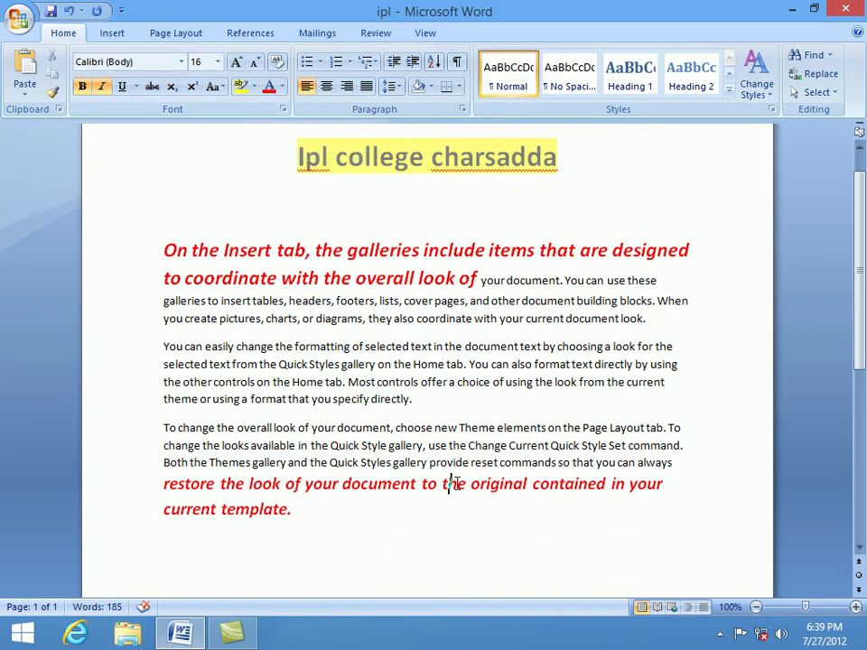
{"action": "left_click_drag", "start_coordinate": [311, 525], "coordinate": [163, 483]}
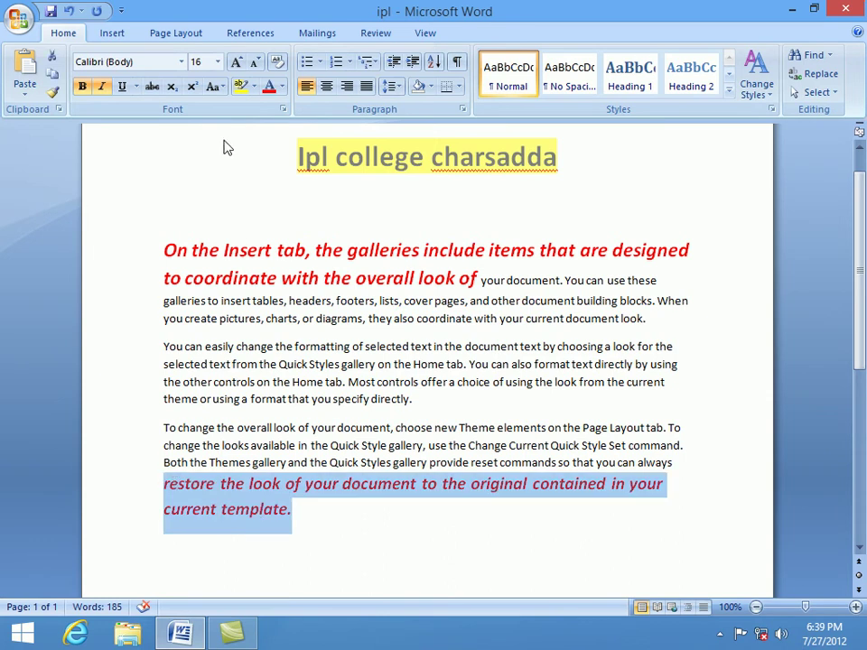
{"action": "left_click", "coordinate": [238, 65]}
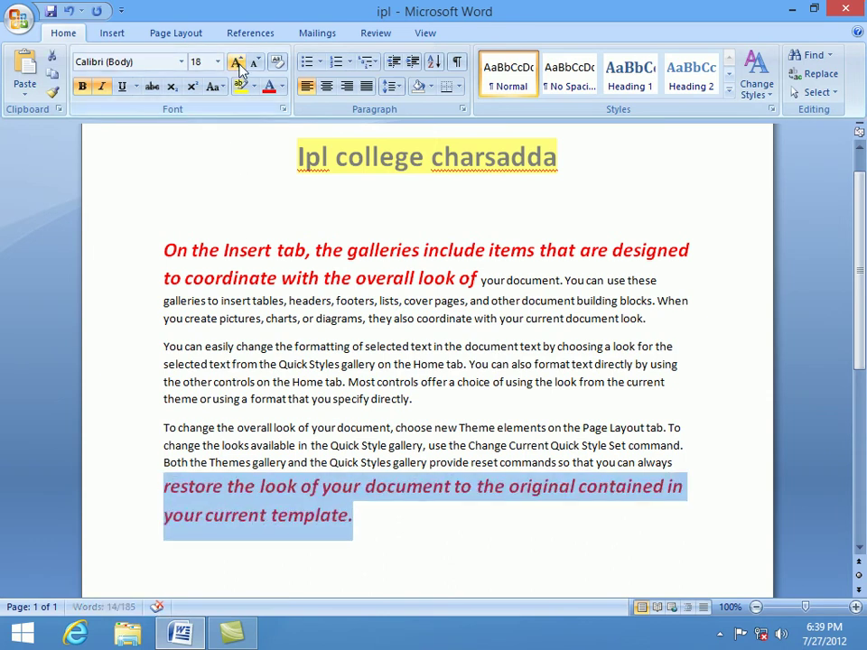
{"action": "left_click", "coordinate": [400, 456]}
{"action": "left_click", "coordinate": [402, 504]}
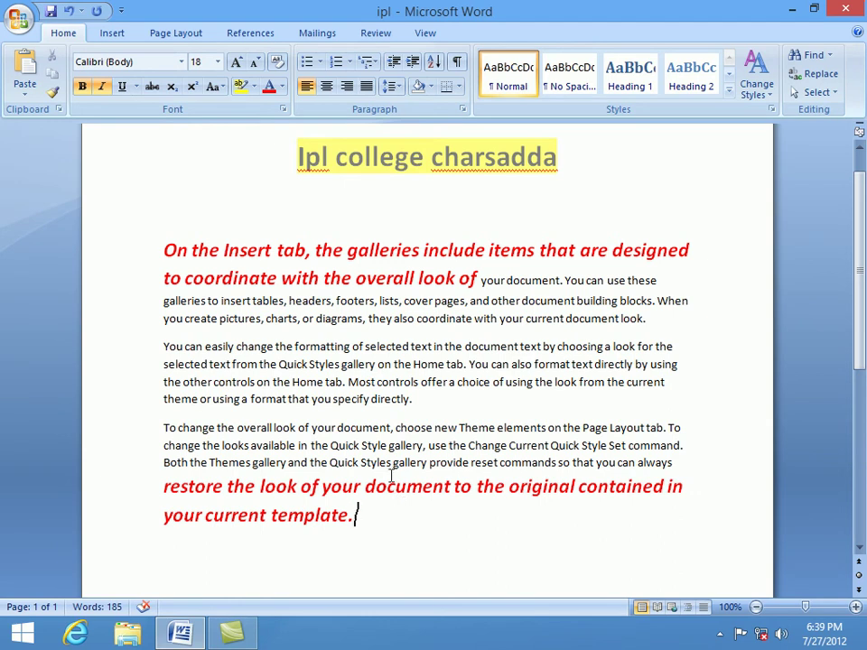
{"action": "mouse_move", "coordinate": [412, 399]}
{"action": "left_mouse_down"}
{"action": "mouse_move", "coordinate": [361, 399]}
{"action": "mouse_move", "coordinate": [279, 364]}
{"action": "left_mouse_up"}
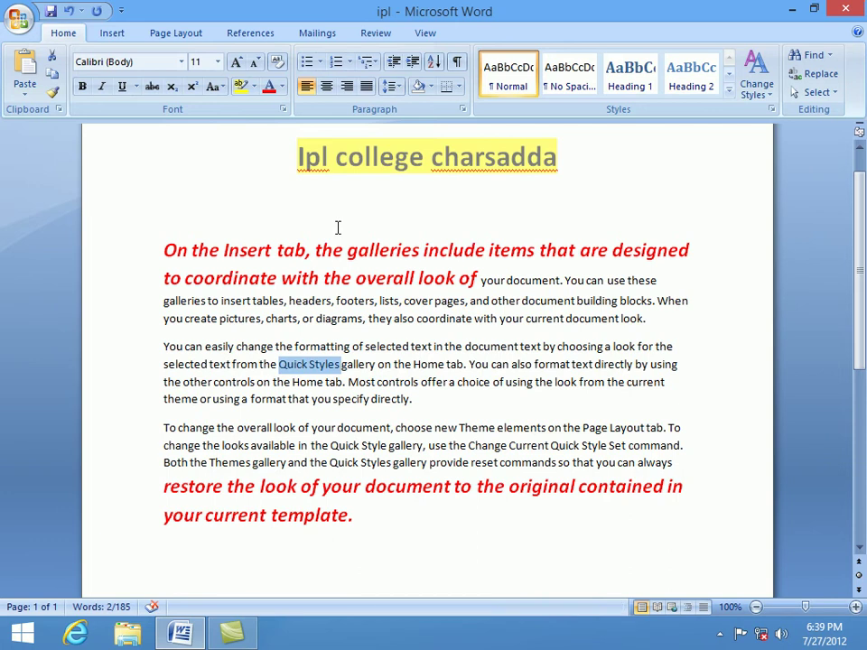
Format Painter the red first line's style onto the second paragraph's last line
{"action": "left_click", "coordinate": [433, 250]}
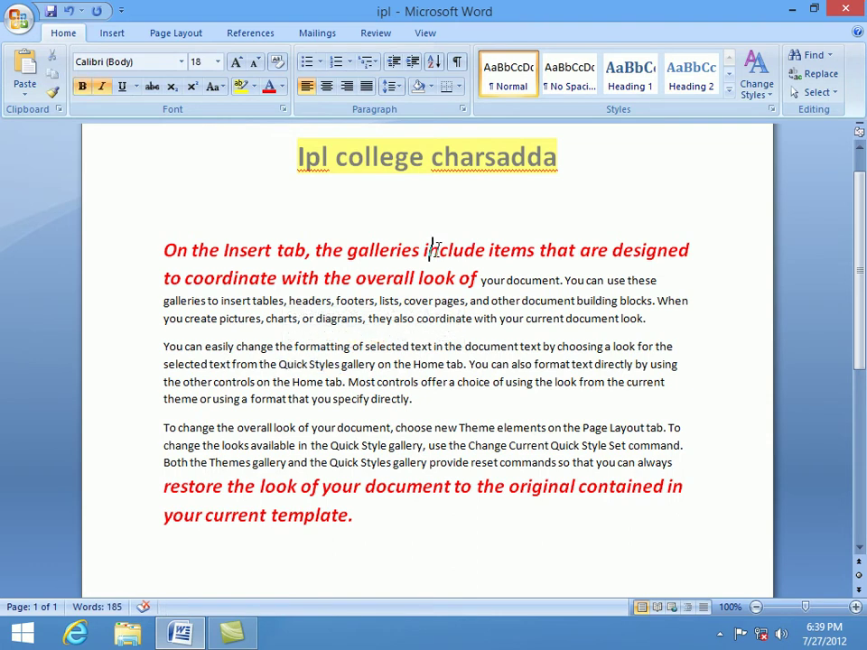
{"action": "left_click_drag", "start_coordinate": [413, 400], "coordinate": [186, 408]}
{"action": "left_click", "coordinate": [336, 401]}
{"action": "left_click", "coordinate": [383, 249]}
{"action": "left_click", "coordinate": [52, 95]}
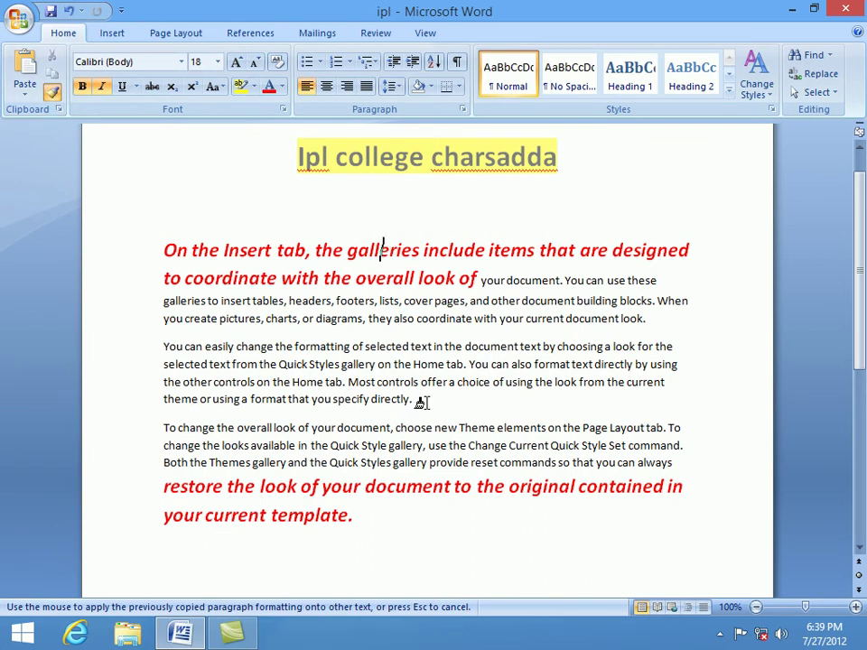
{"action": "left_click_drag", "start_coordinate": [418, 401], "coordinate": [165, 396]}
Dismiss the mini toolbar and compare the reformatted line with the red first line
{"action": "left_click", "coordinate": [314, 344]}
{"action": "left_click", "coordinate": [330, 316]}
{"action": "left_click", "coordinate": [331, 316]}
{"action": "left_click", "coordinate": [416, 251]}
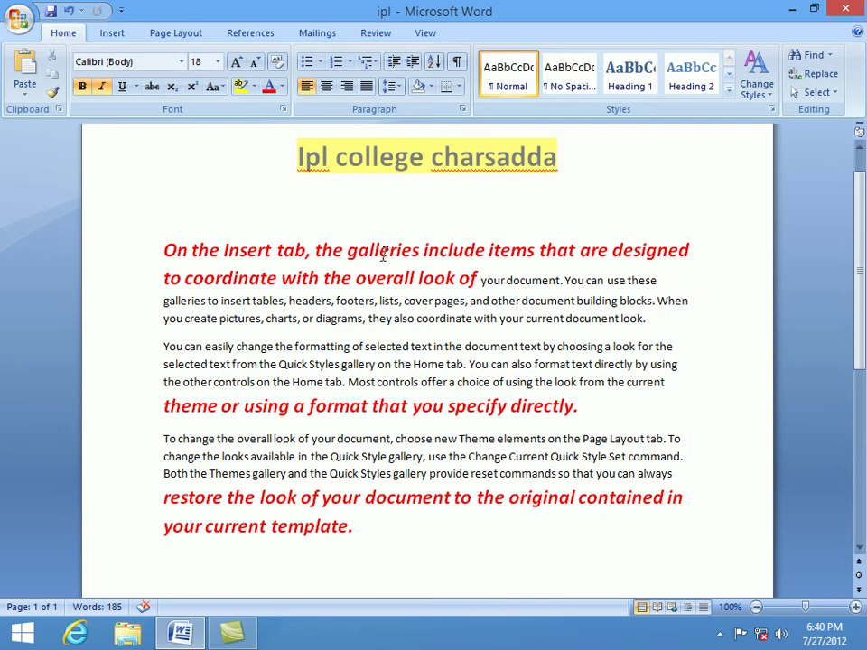
{"action": "left_click_drag", "start_coordinate": [421, 249], "coordinate": [309, 250]}
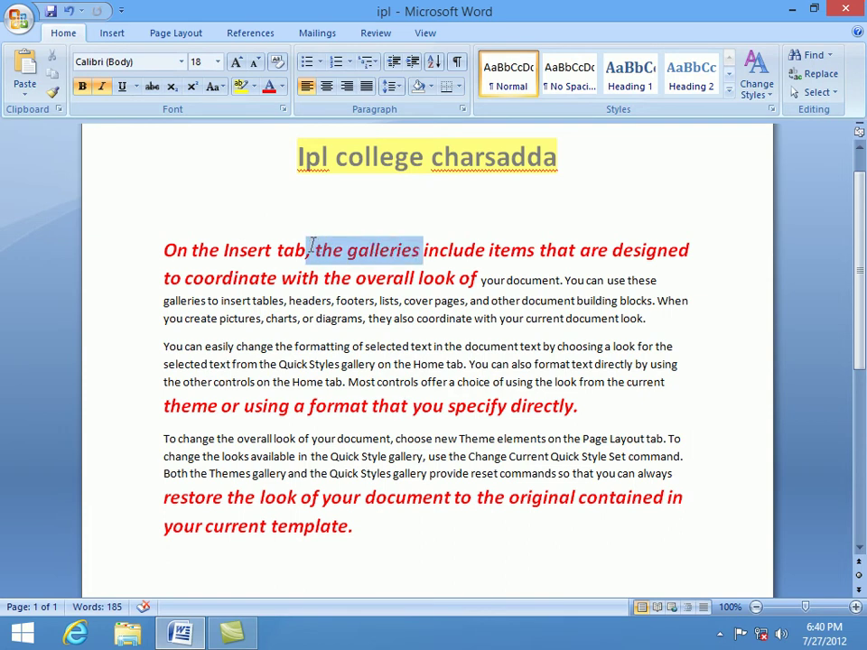
{"action": "left_click_drag", "start_coordinate": [594, 411], "coordinate": [164, 406]}
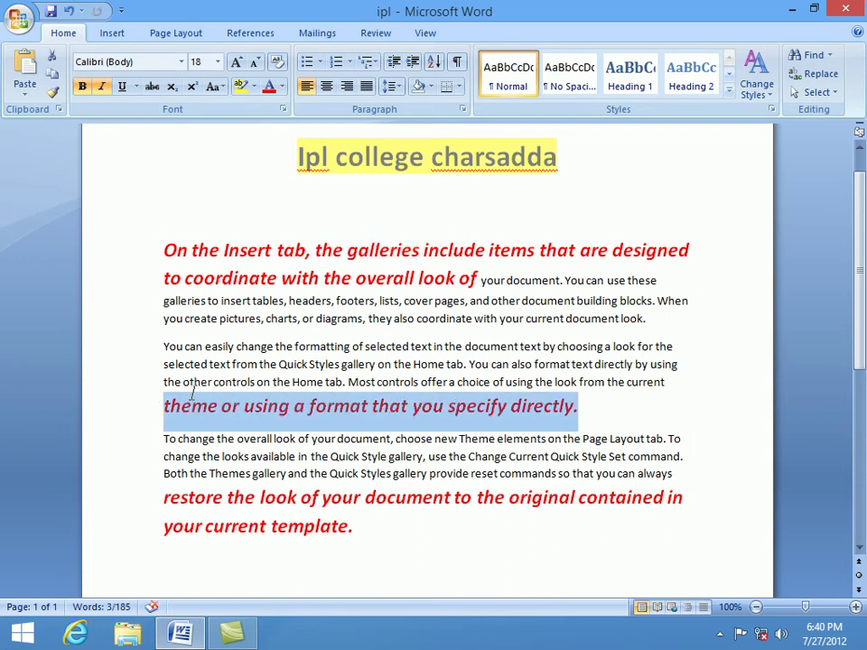
{"action": "left_click", "coordinate": [420, 412]}
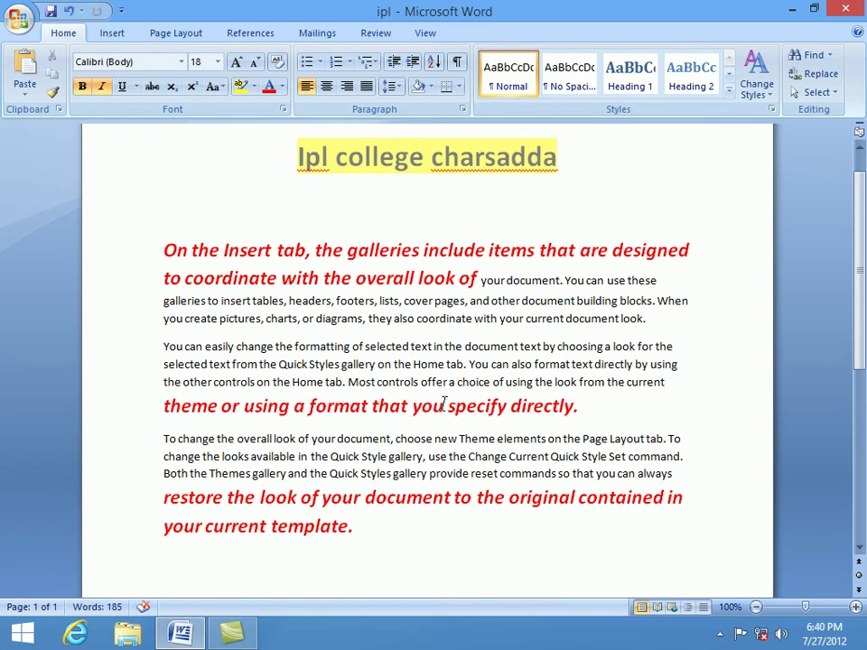
Paint plain body-text formatting onto the red line ending 'specify directly.'
{"action": "left_click_drag", "start_coordinate": [490, 350], "coordinate": [499, 349]}
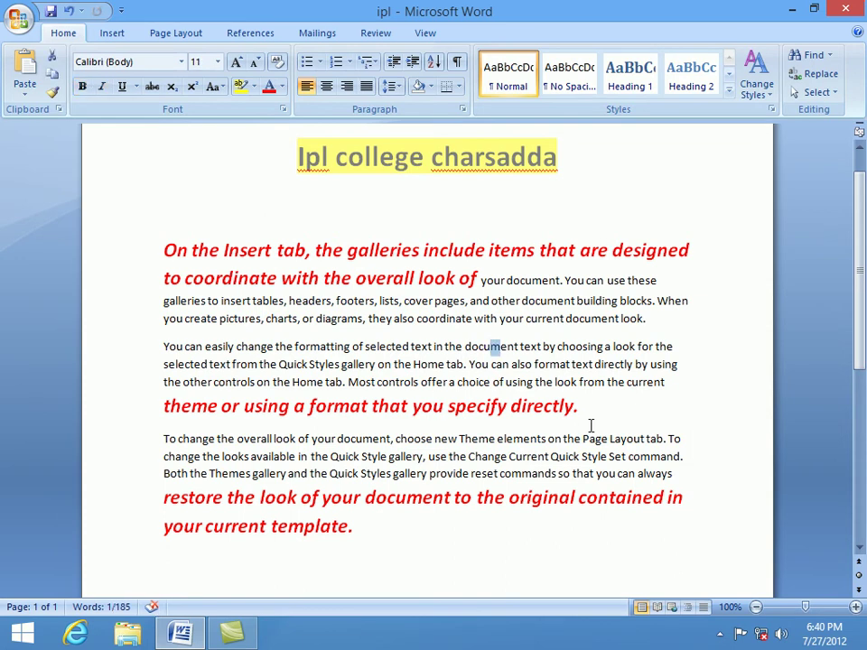
{"action": "left_click", "coordinate": [528, 352]}
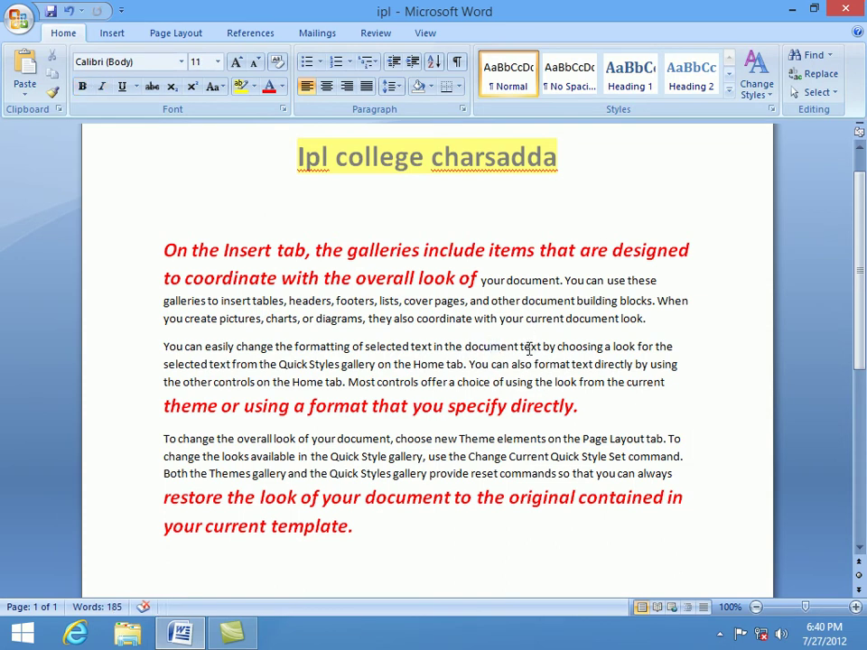
{"action": "left_click", "coordinate": [52, 92]}
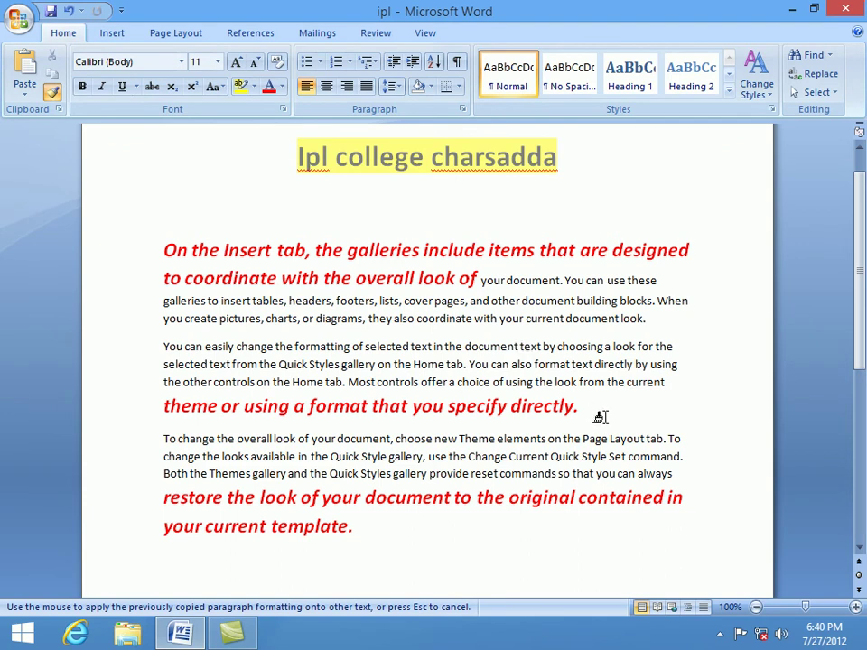
{"action": "left_click_drag", "start_coordinate": [583, 408], "coordinate": [170, 408]}
{"action": "left_click", "coordinate": [372, 415]}
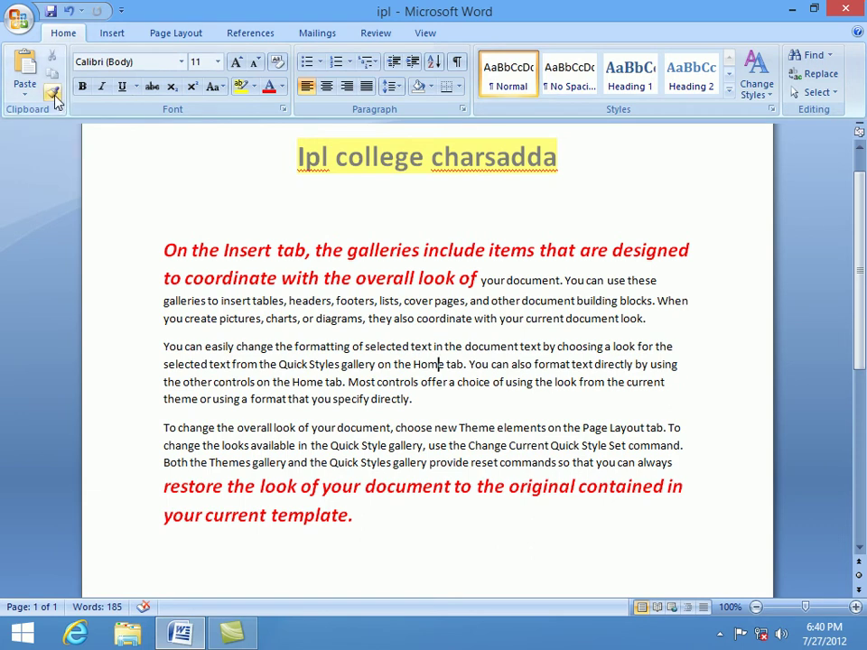
{"action": "left_click", "coordinate": [336, 249]}
{"action": "left_click", "coordinate": [326, 381]}
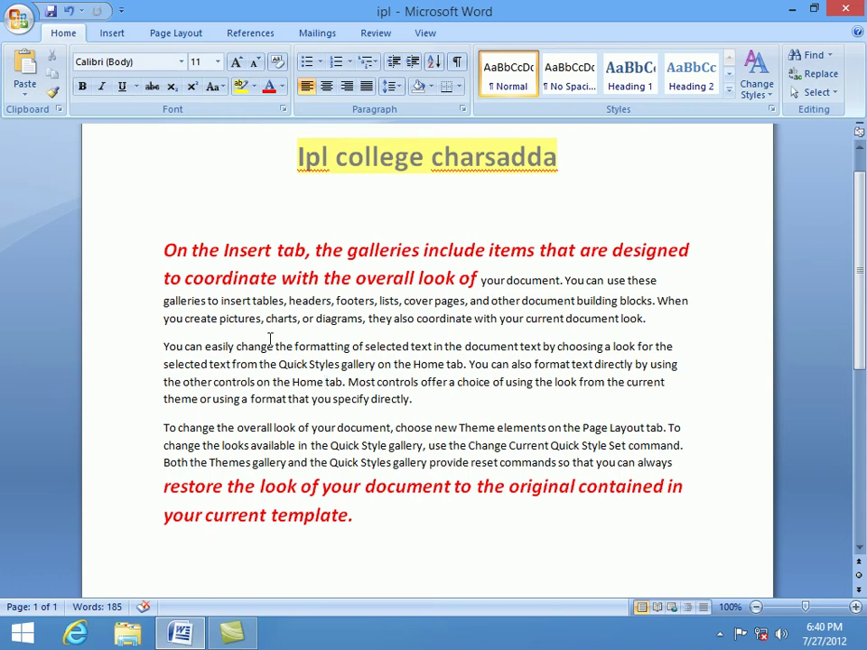
Show the Office Clipboard pane and delete all body text below the title
{"action": "left_click", "coordinate": [24, 94]}
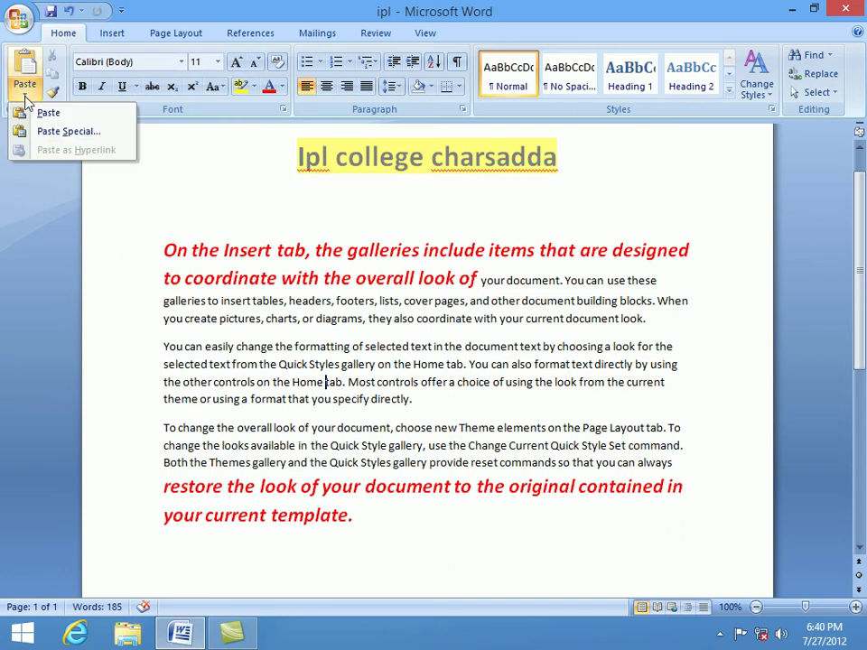
{"action": "left_click", "coordinate": [162, 204]}
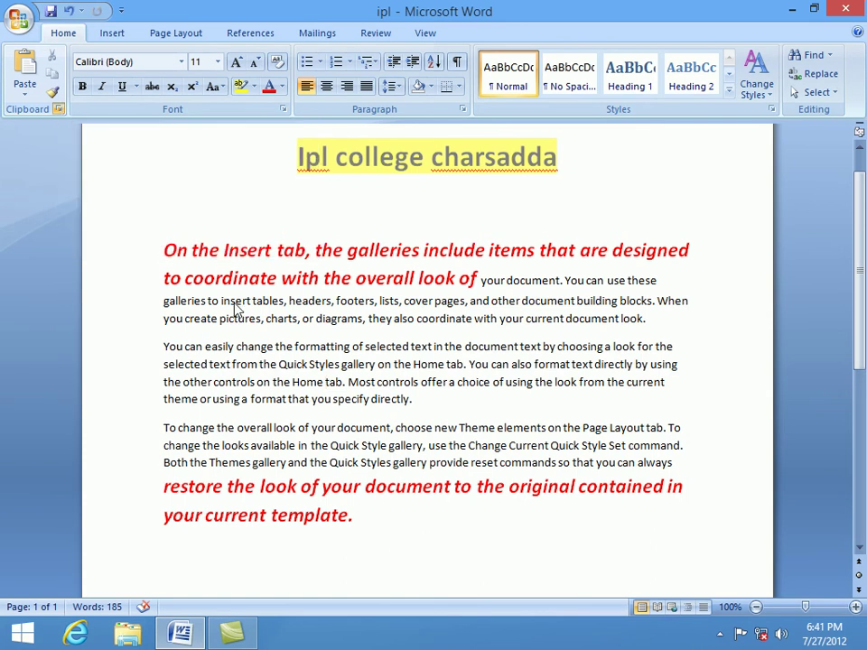
{"action": "key", "text": "ctrl+c"}
{"action": "key", "text": "ctrl+c"}
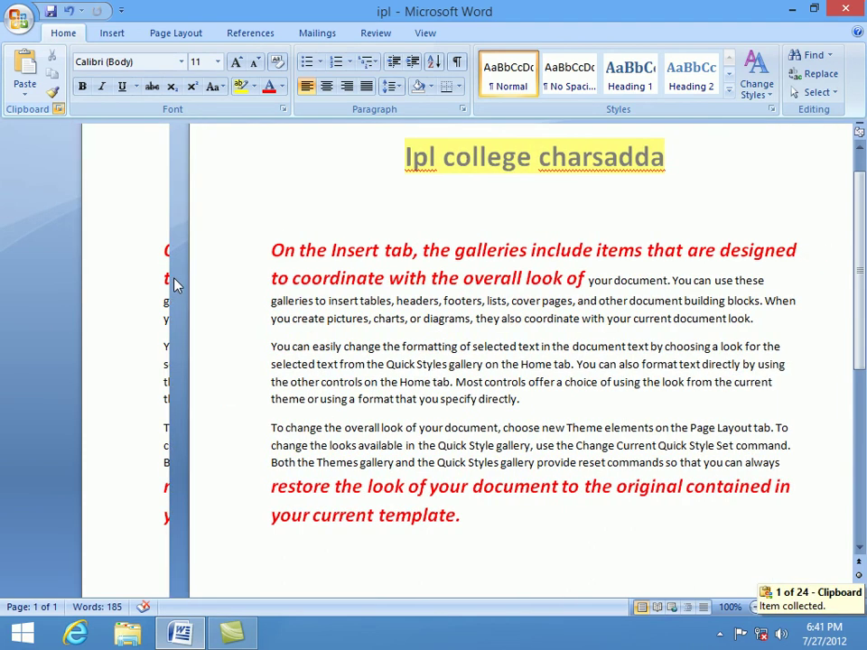
{"action": "left_click", "coordinate": [307, 219]}
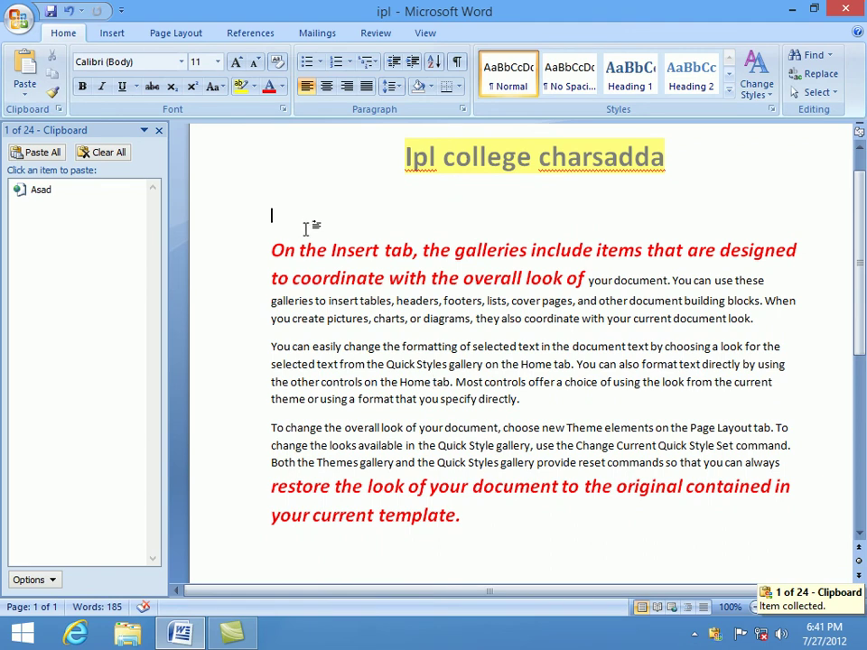
{"action": "left_click_drag", "start_coordinate": [461, 517], "coordinate": [221, 259]}
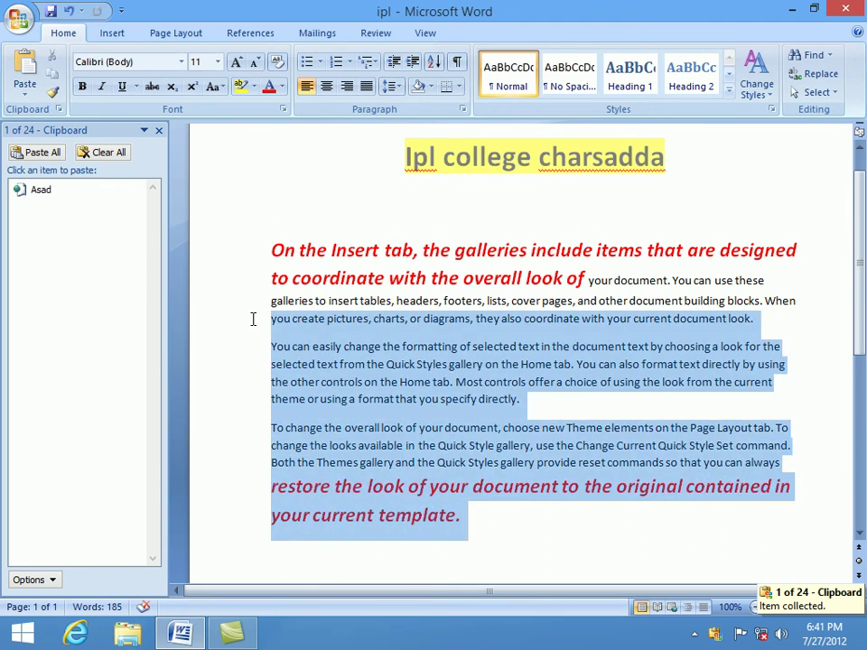
{"action": "key", "text": "Delete"}
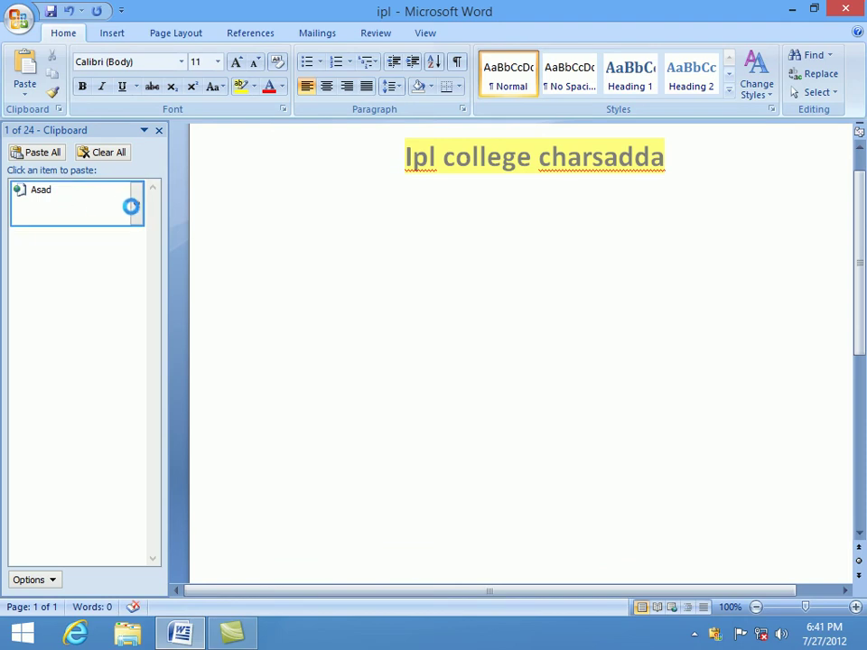
Paste bold Asad from the clipboard, delete the item, add a line below, close the pane
{"action": "left_click", "coordinate": [132, 203]}
{"action": "left_click", "coordinate": [137, 207]}
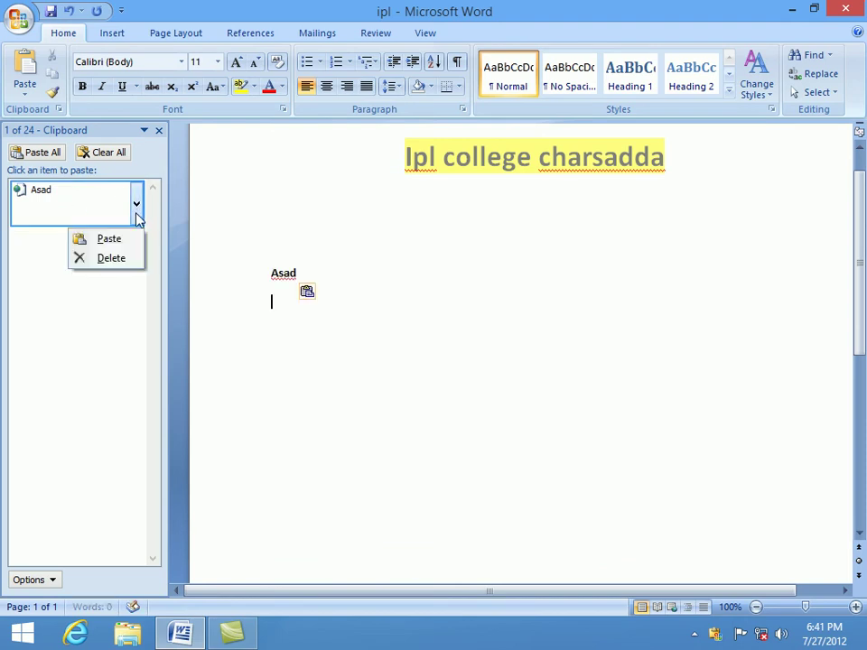
{"action": "left_click", "coordinate": [126, 264]}
{"action": "triple_click", "coordinate": [298, 273]}
{"action": "left_click", "coordinate": [337, 299]}
{"action": "key", "text": "Return"}
{"action": "key", "text": "Return"}
{"action": "type", "text": "a"}
{"action": "key", "text": "Return"}
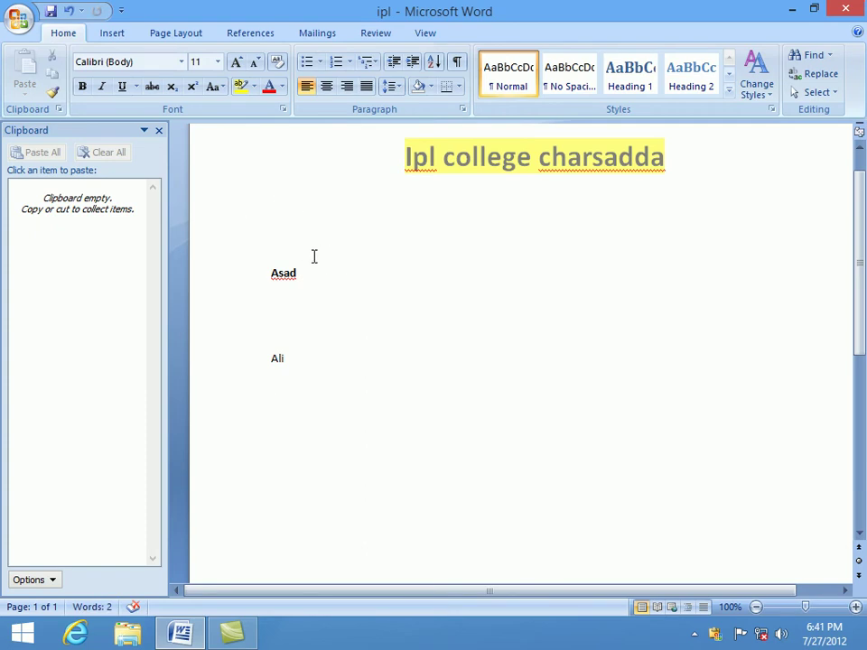
{"action": "key", "text": "super"}
{"action": "key", "text": "super"}
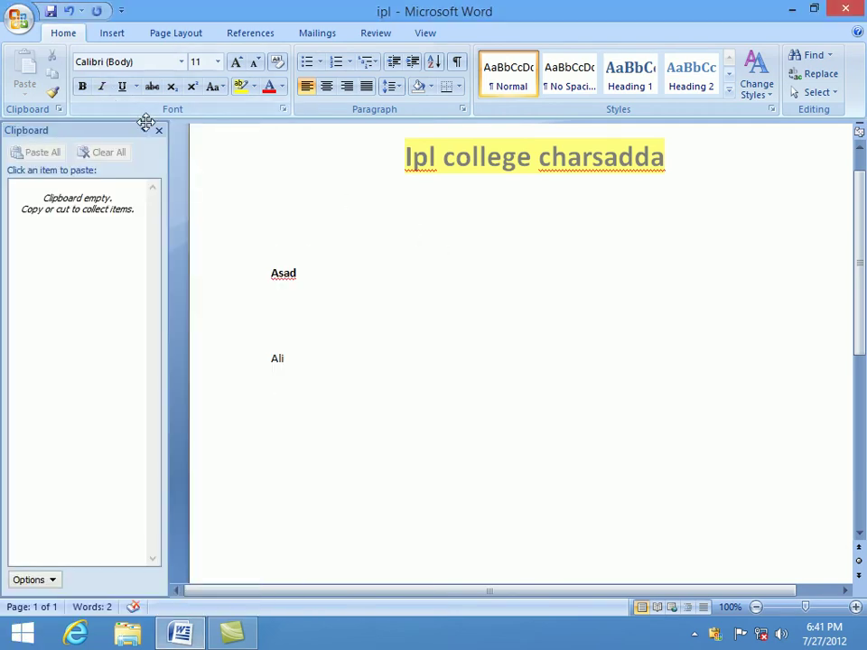
{"action": "left_click", "coordinate": [158, 130]}
Paste copies of the bold name onto new lines beneath it
{"action": "left_click_drag", "start_coordinate": [206, 272], "coordinate": [163, 273]}
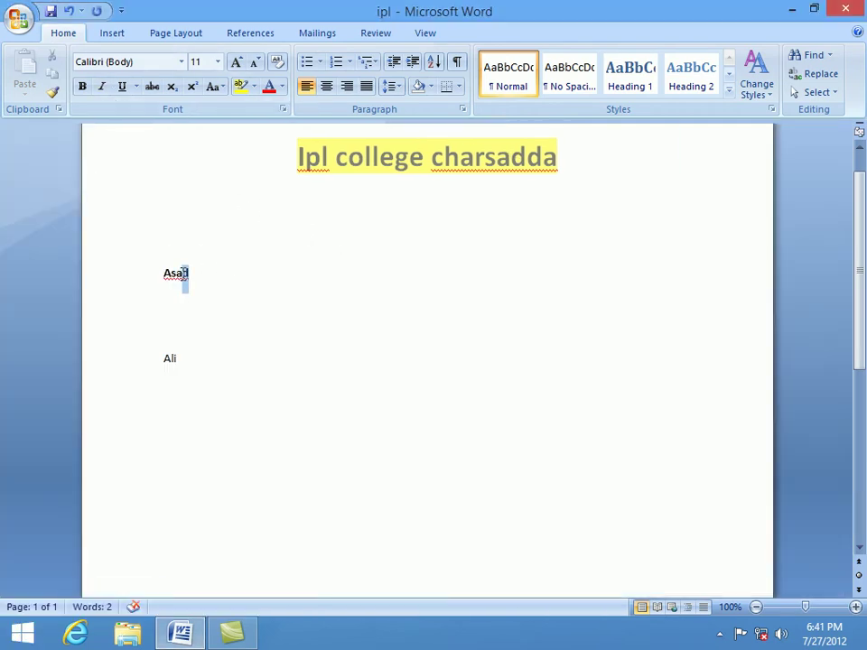
{"action": "left_click", "coordinate": [288, 285]}
{"action": "key", "text": "Return"}
{"action": "key", "text": "Return"}
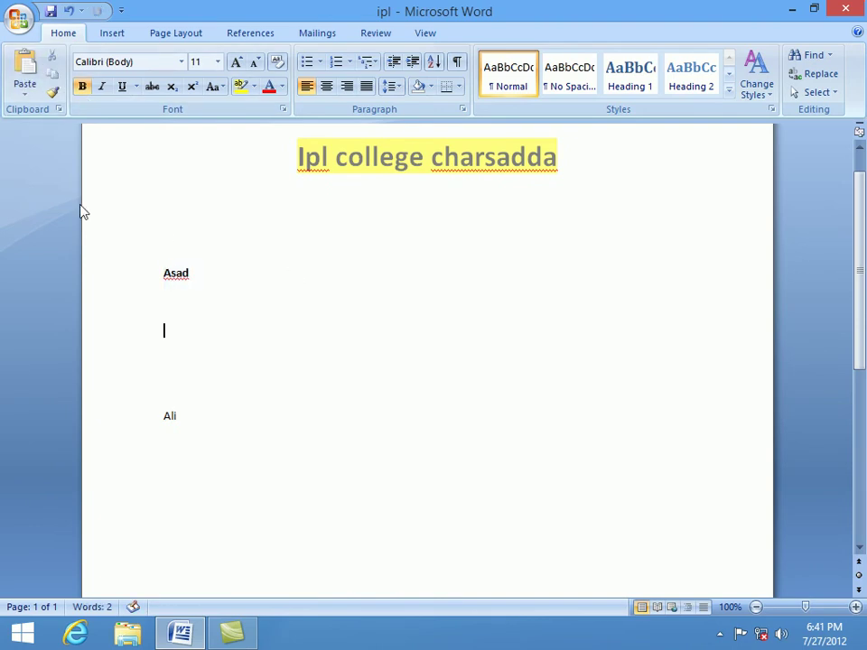
{"action": "left_click", "coordinate": [30, 100]}
{"action": "left_click", "coordinate": [43, 114]}
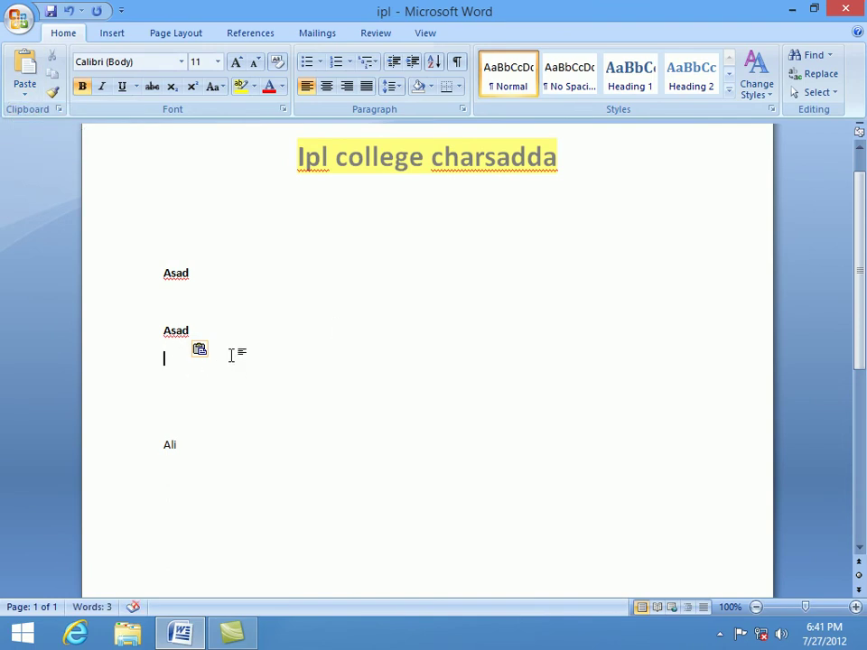
{"action": "left_click_drag", "start_coordinate": [188, 449], "coordinate": [132, 424]}
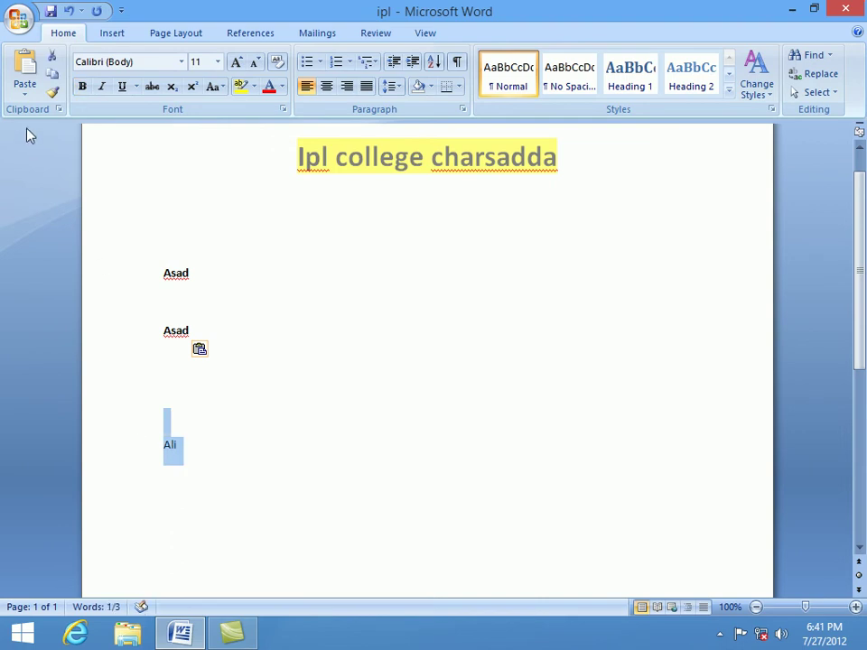
{"action": "left_click", "coordinate": [189, 333]}
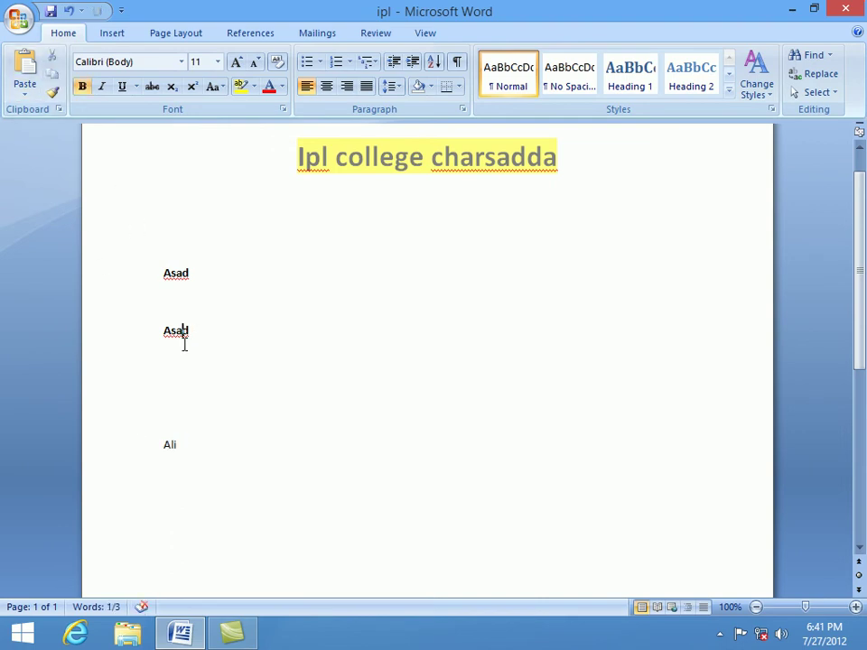
{"action": "key", "text": "Return"}
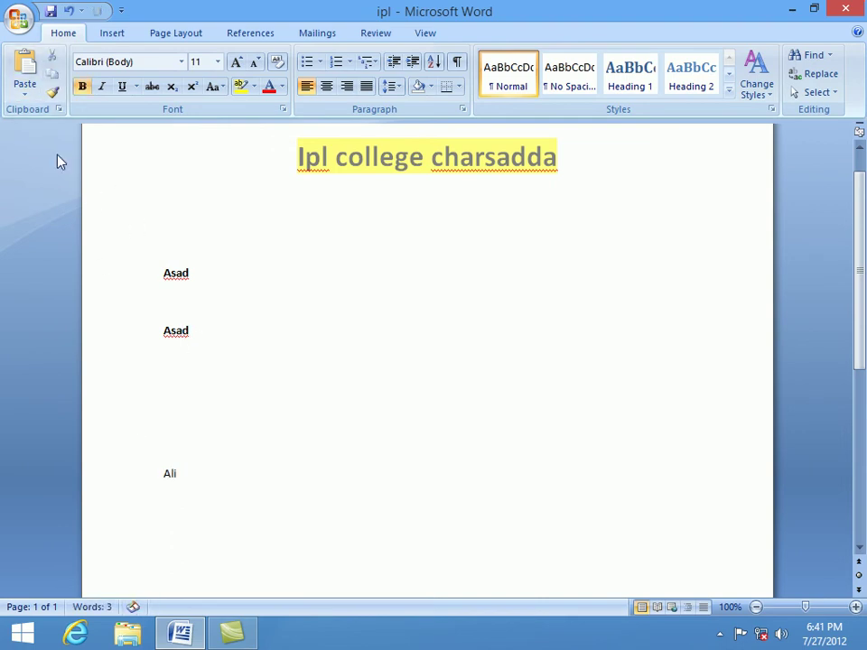
{"action": "left_click", "coordinate": [24, 87]}
{"action": "left_click", "coordinate": [45, 113]}
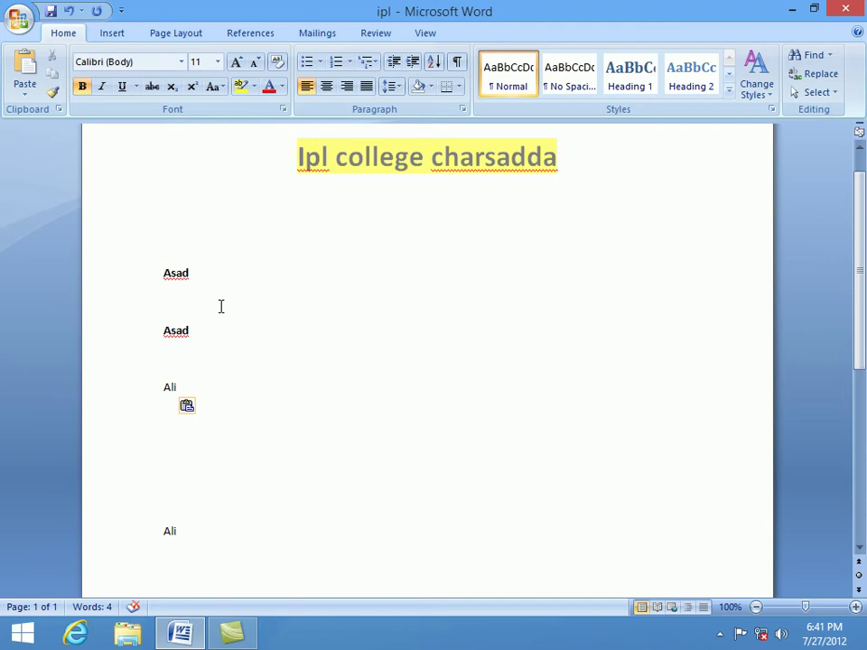
Copy the bold name and paste several more copies below the last line
{"action": "left_click_drag", "start_coordinate": [197, 274], "coordinate": [164, 273]}
{"action": "left_click", "coordinate": [188, 405]}
{"action": "left_click", "coordinate": [159, 420]}
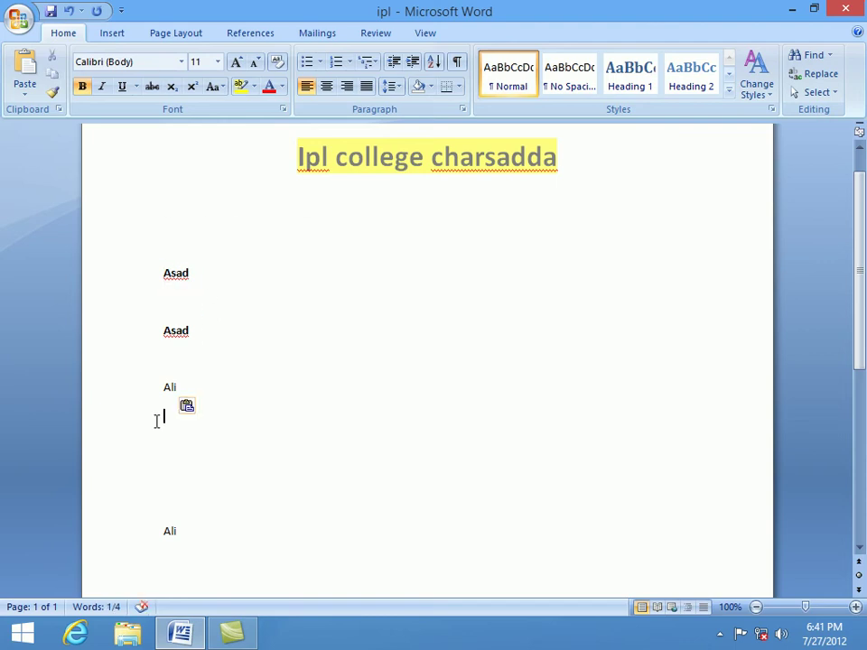
{"action": "left_click", "coordinate": [27, 84]}
{"action": "left_click", "coordinate": [27, 84]}
{"action": "left_click", "coordinate": [27, 84]}
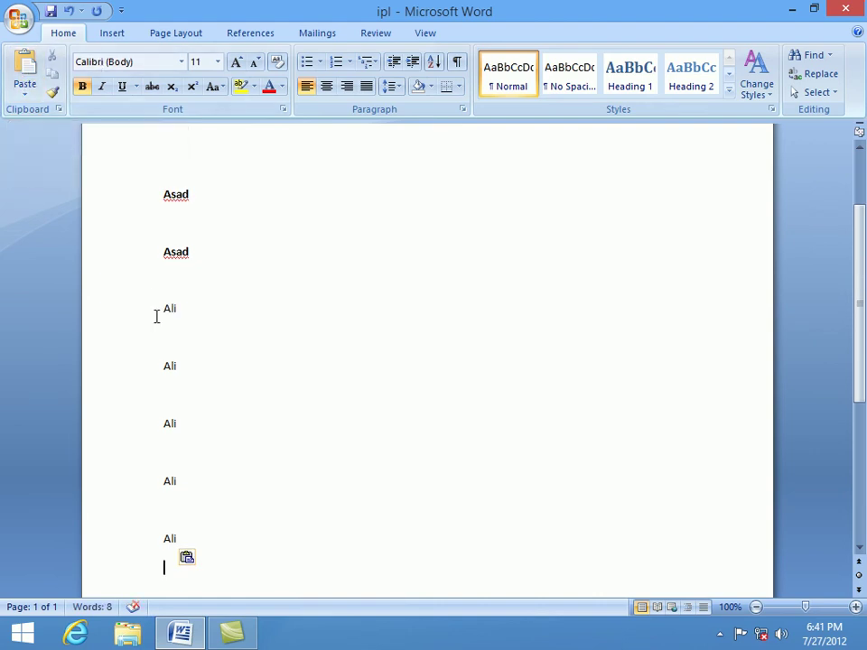
{"action": "left_click", "coordinate": [25, 90]}
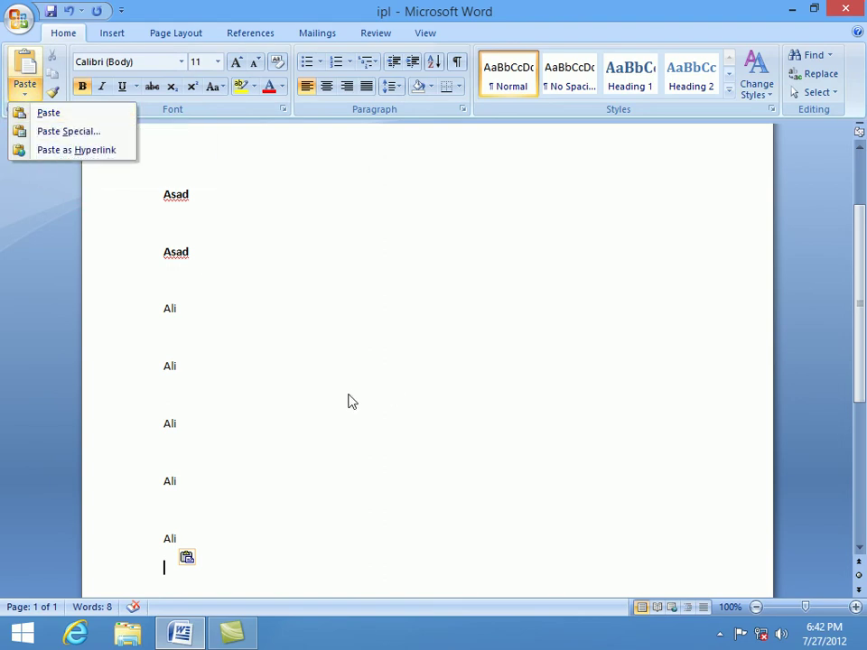
{"action": "key", "text": "Escape"}
{"action": "left_click_drag", "start_coordinate": [196, 254], "coordinate": [164, 255]}
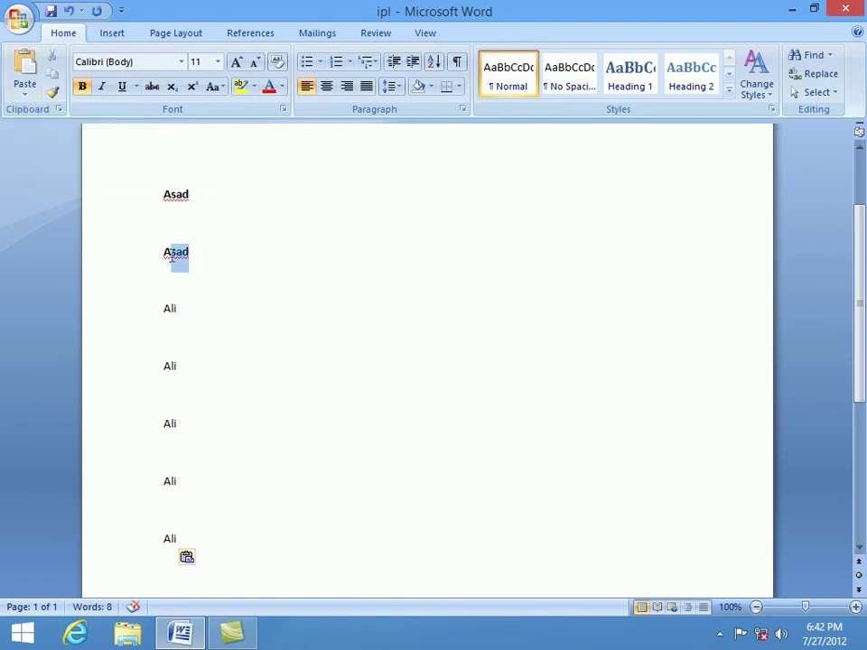
{"action": "left_click", "coordinate": [52, 73]}
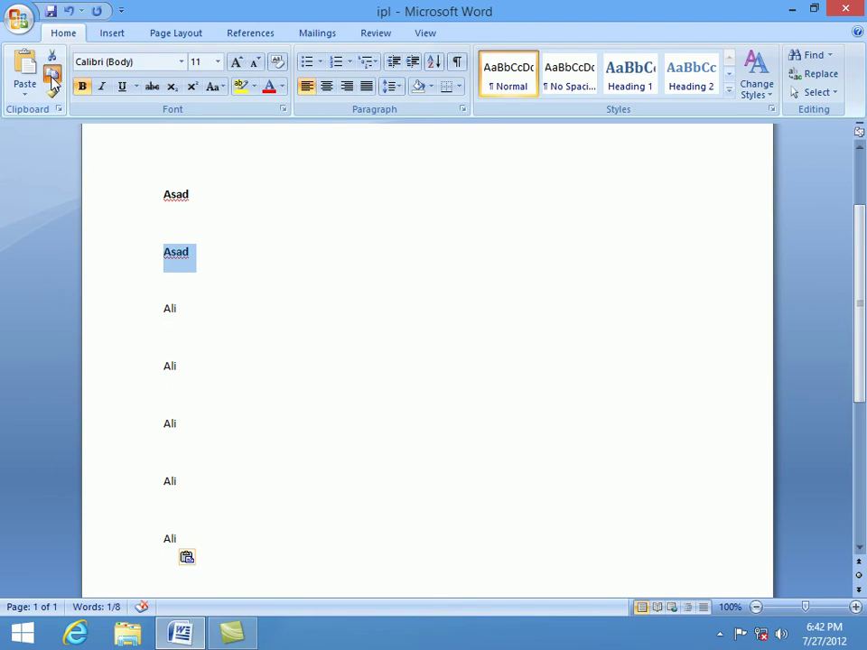
{"action": "left_click", "coordinate": [171, 572]}
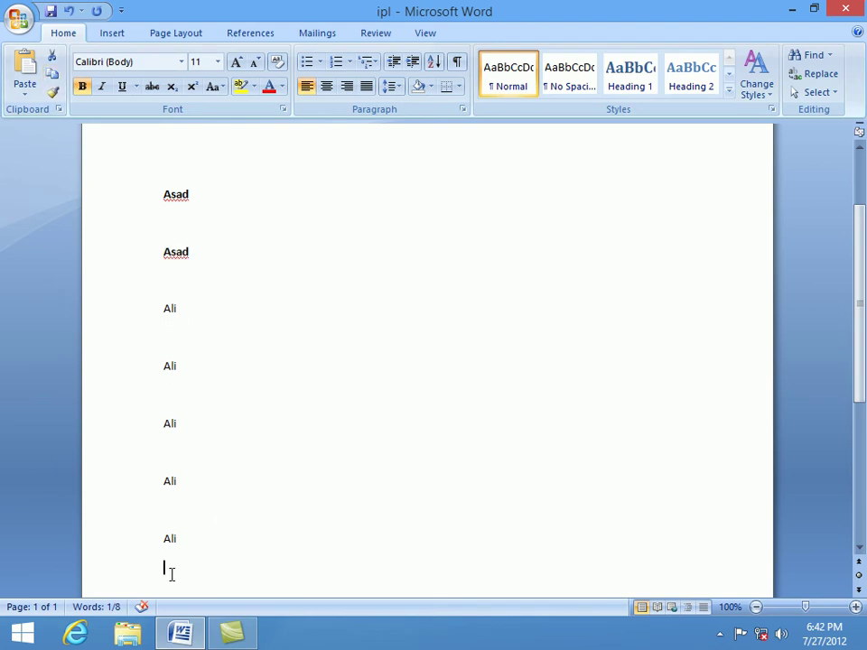
{"action": "left_click", "coordinate": [31, 80]}
{"action": "left_click", "coordinate": [31, 79]}
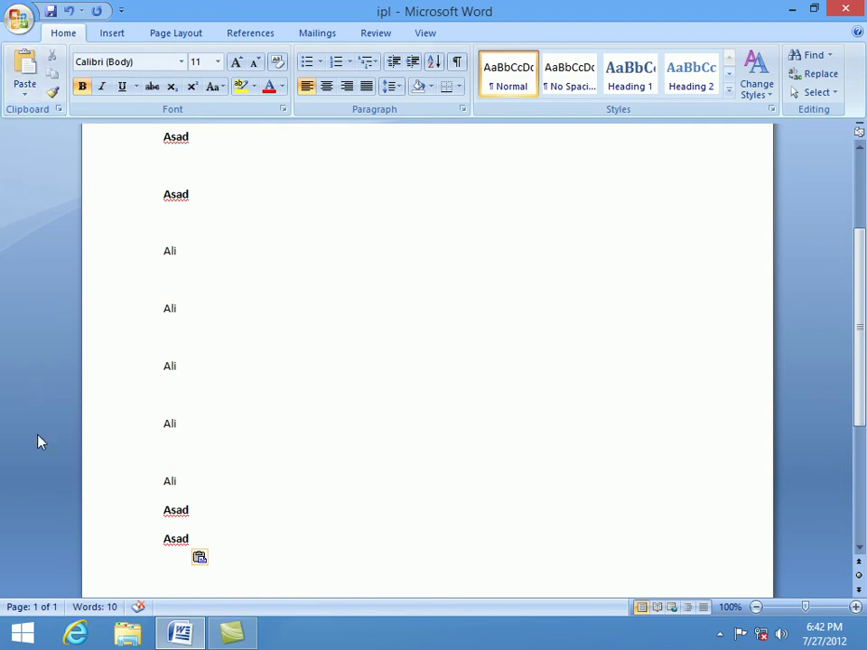
Delete the block of repeated Asad and Ali lines, keeping a single Ali
{"action": "left_click", "coordinate": [131, 413], "text": "shift"}
{"action": "left_click_drag", "start_coordinate": [131, 413], "coordinate": [136, 122]}
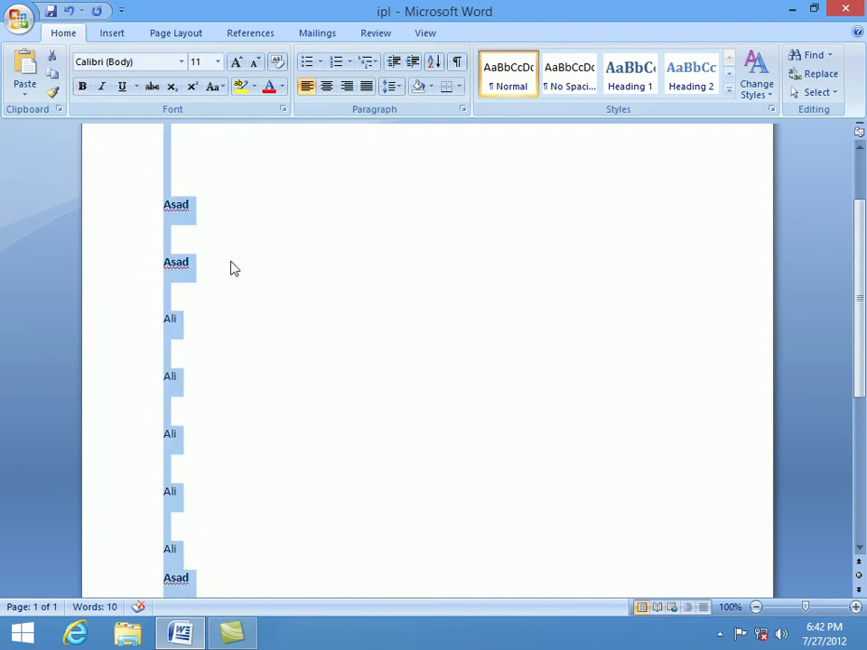
{"action": "key", "text": "Delete"}
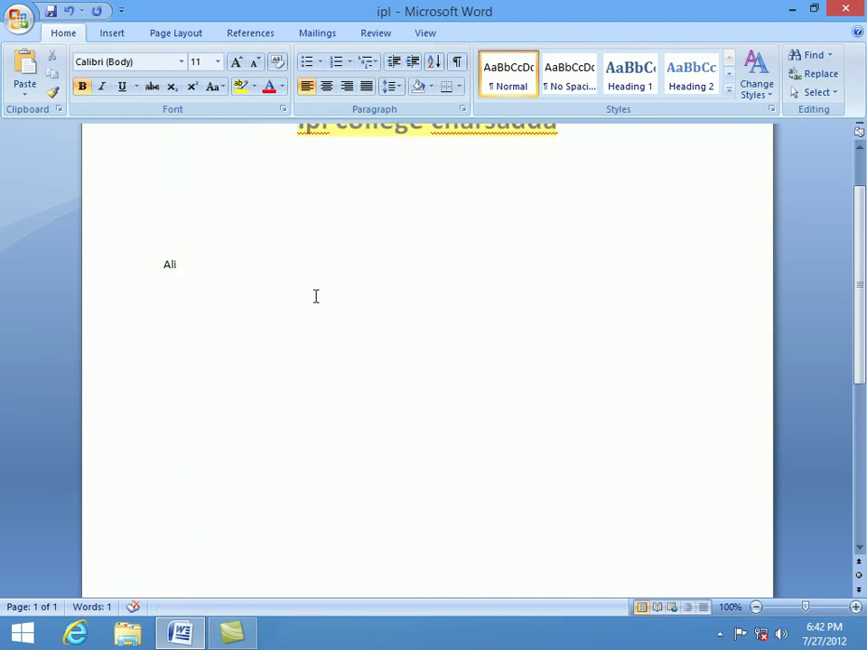
Minimize Word and browse to Local Disk (E:) > ms oiffice videos > ms word
{"action": "left_click", "coordinate": [792, 13]}
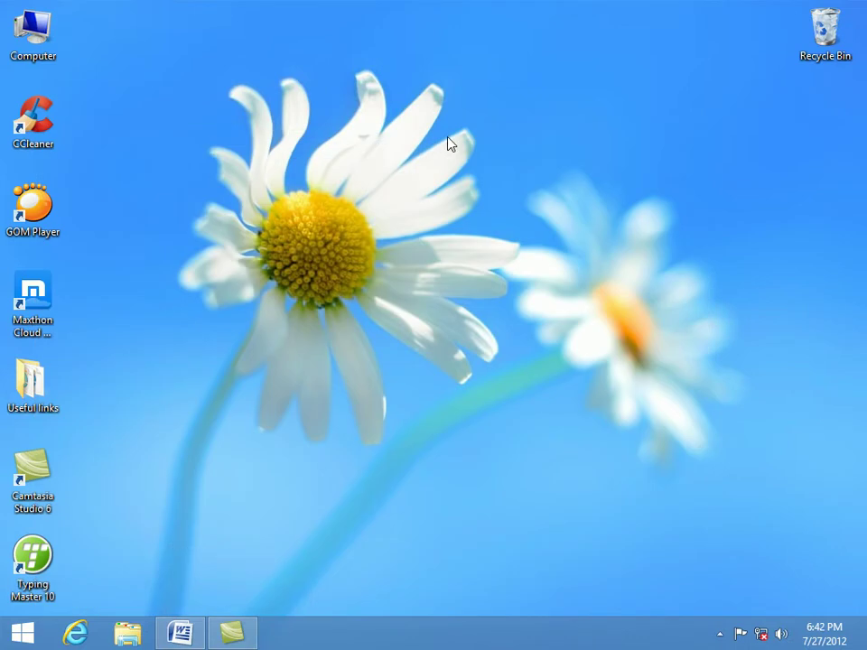
{"action": "double_click", "coordinate": [50, 36]}
{"action": "double_click", "coordinate": [476, 133]}
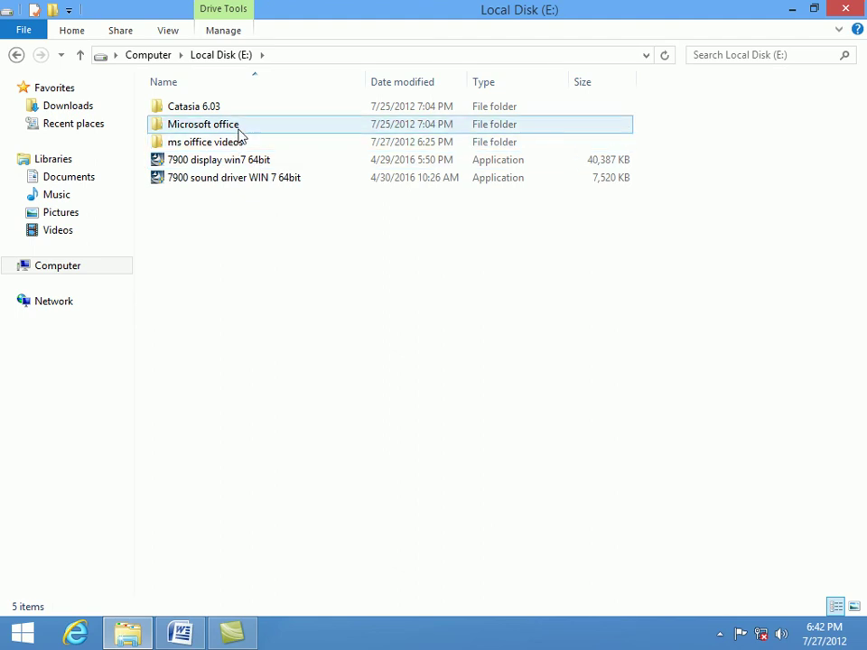
{"action": "double_click", "coordinate": [237, 143]}
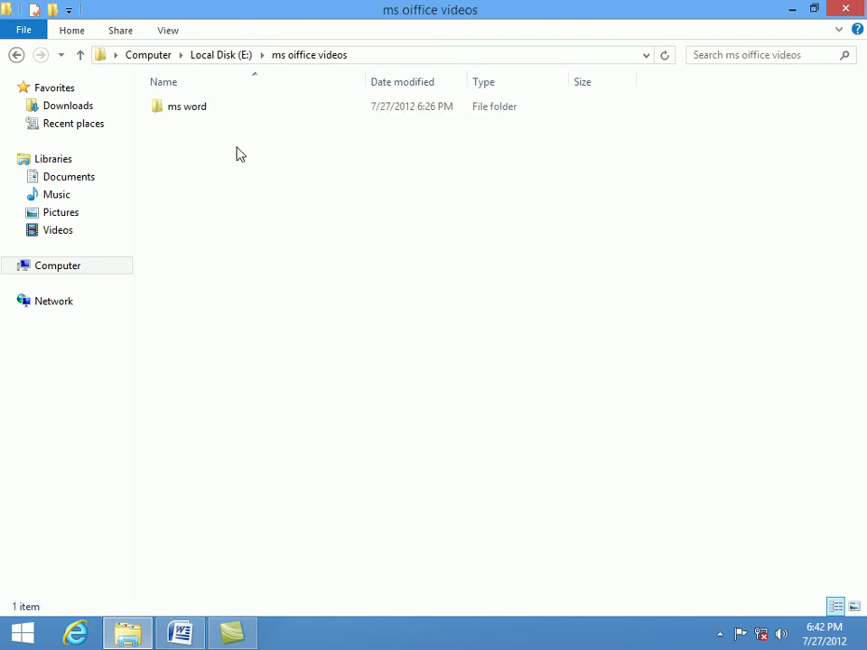
{"action": "double_click", "coordinate": [217, 121]}
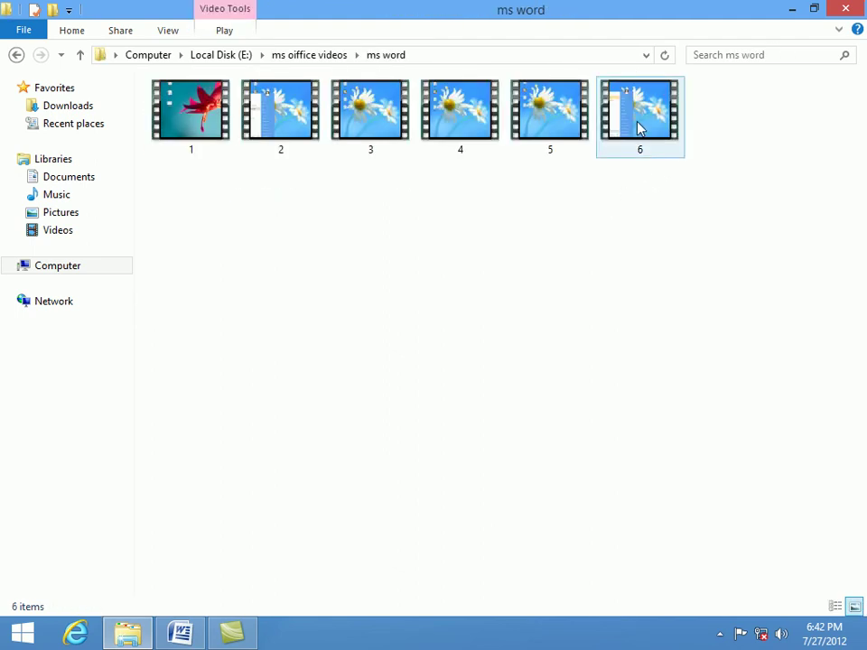
Copy video 6 and close the Explorer window
{"action": "left_click", "coordinate": [639, 128]}
{"action": "right_click", "coordinate": [639, 128]}
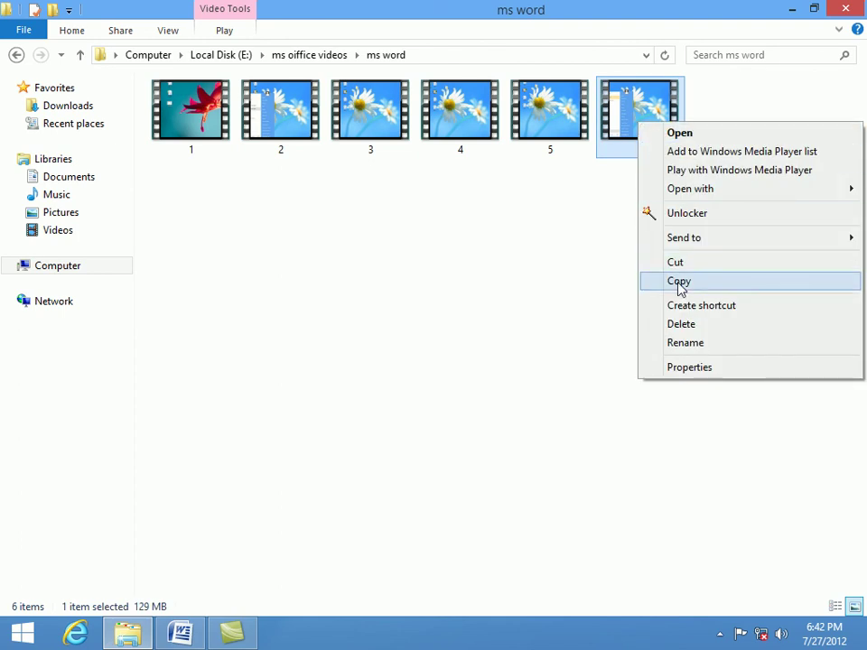
{"action": "left_click", "coordinate": [650, 283]}
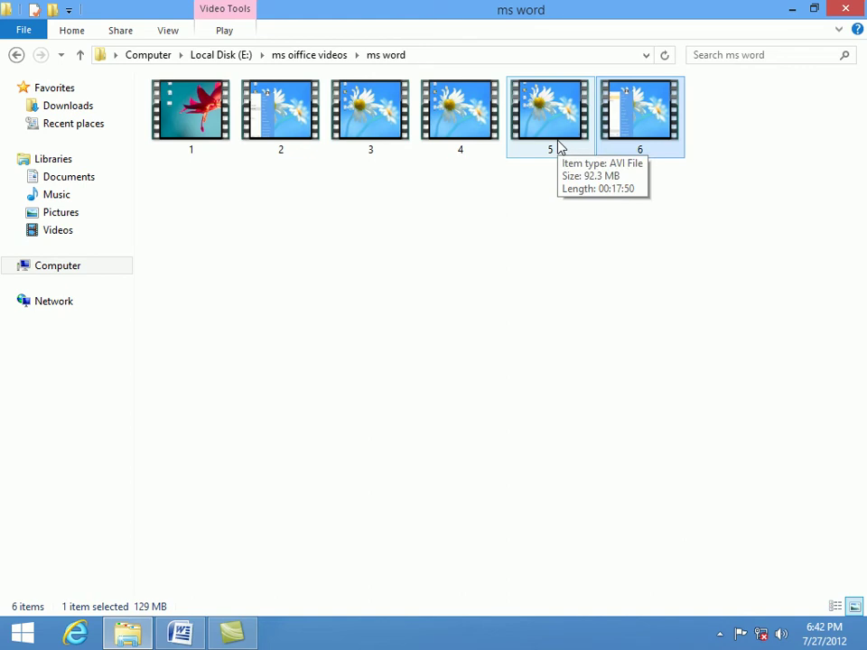
{"action": "left_click", "coordinate": [557, 371]}
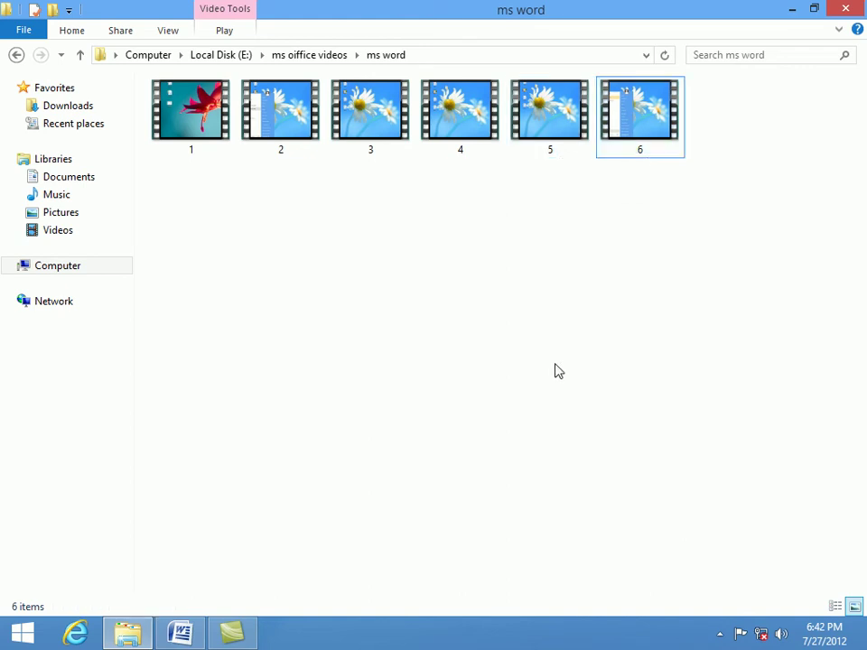
{"action": "right_click", "coordinate": [646, 129]}
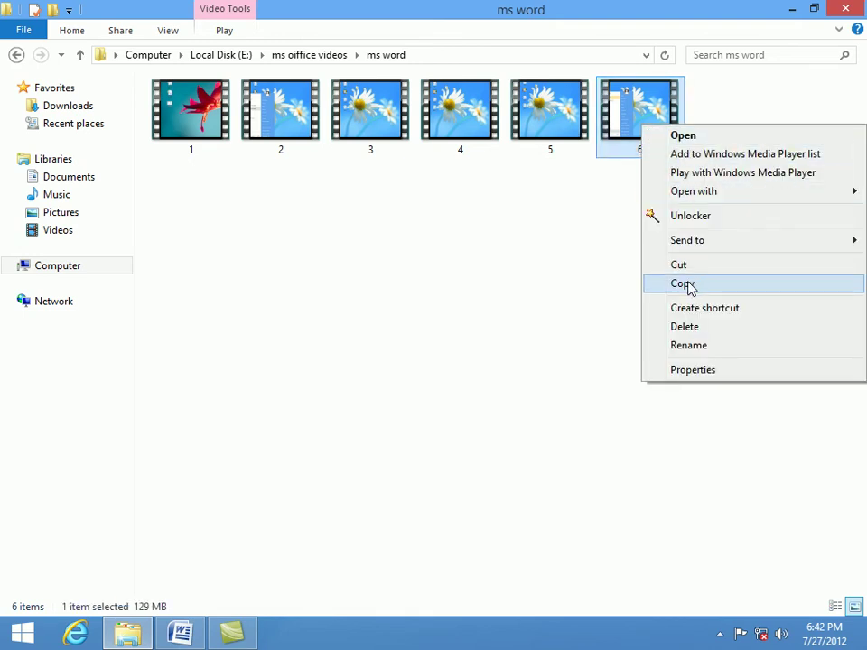
{"action": "left_click", "coordinate": [684, 285]}
{"action": "mouse_move", "coordinate": [827, 11]}
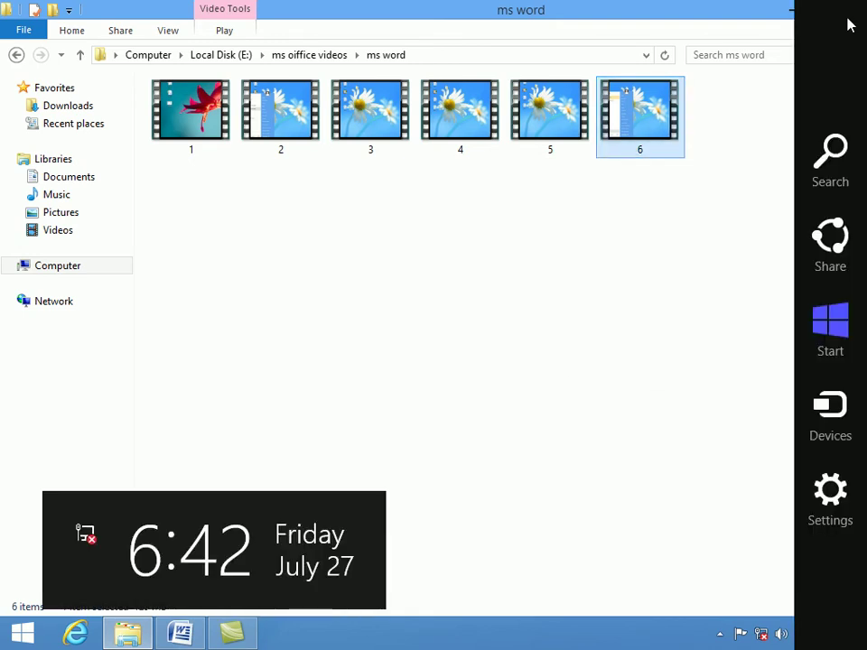
{"action": "left_click", "coordinate": [842, 10]}
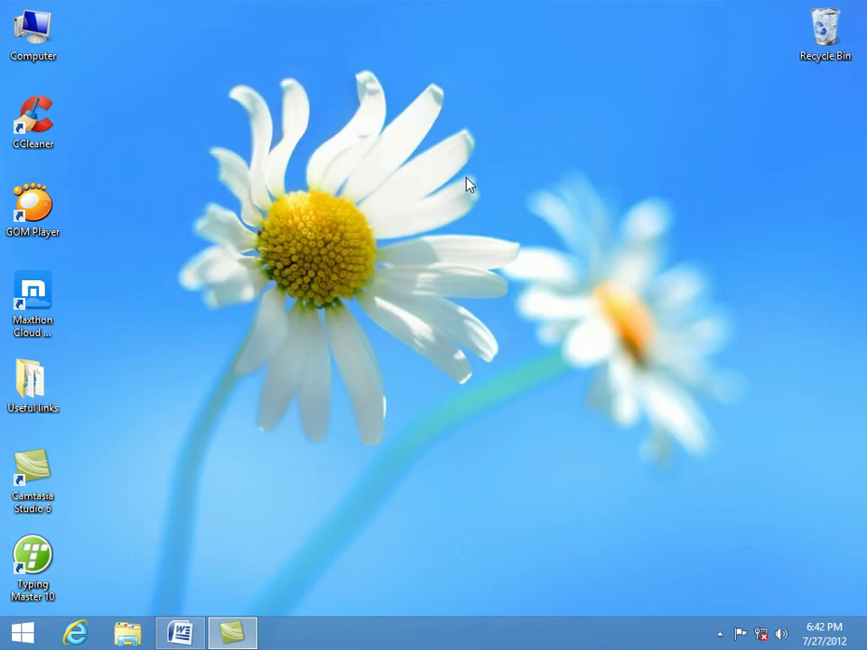
Paste video 6 onto the desktop, then browse to Local Disk (E:) > ms oiffice videos
{"action": "right_click", "coordinate": [466, 177]}
{"action": "left_click", "coordinate": [523, 248]}
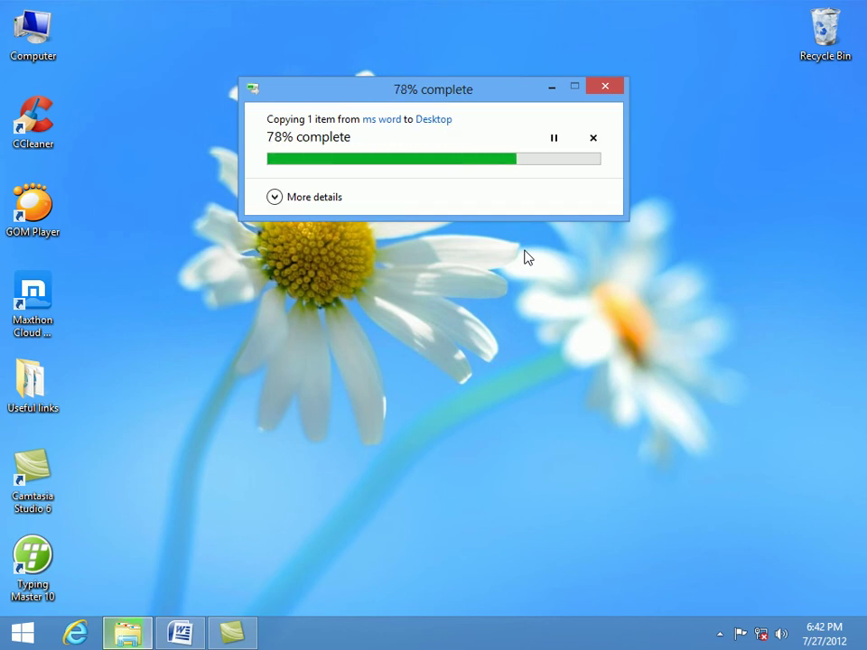
{"action": "double_click", "coordinate": [35, 34]}
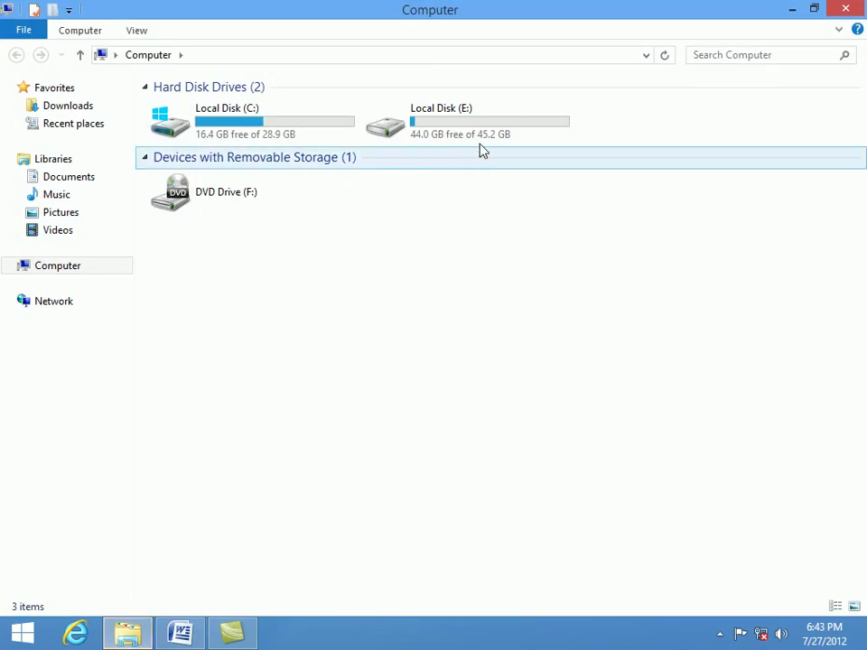
{"action": "double_click", "coordinate": [479, 136]}
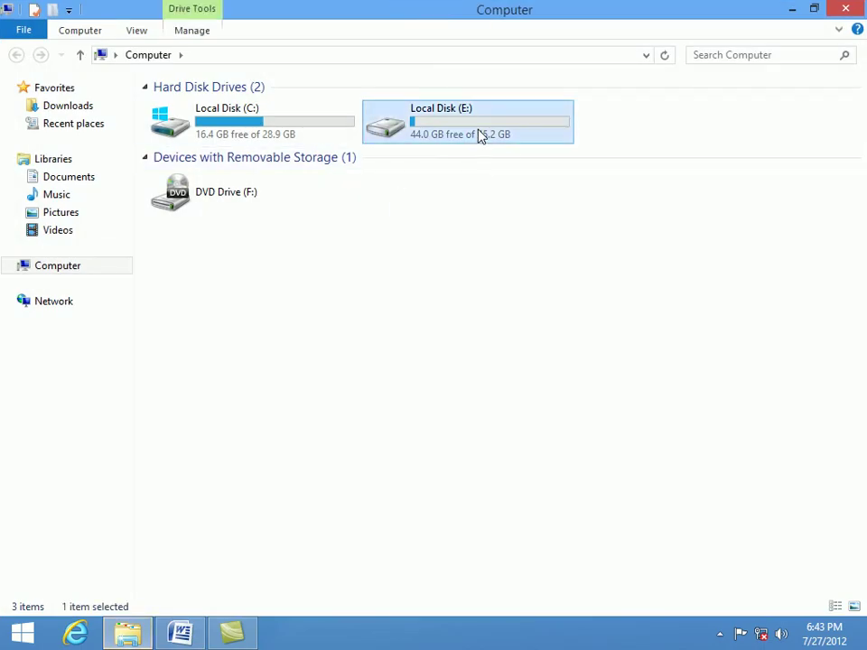
{"action": "double_click", "coordinate": [225, 144]}
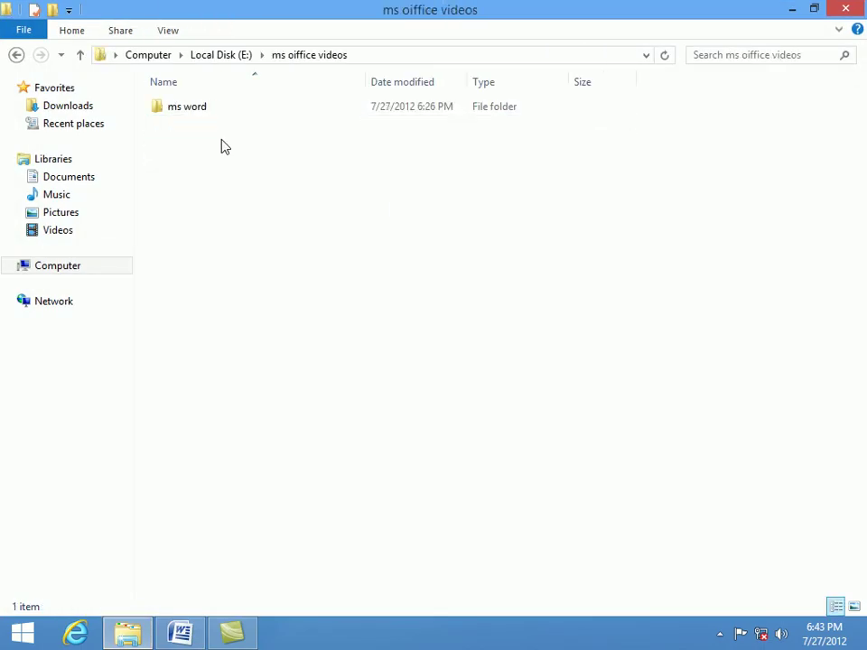
Paste video 6 into the ms oiffice videos folder with Ctrl+V and minimize Explorer
{"action": "right_click", "coordinate": [319, 220]}
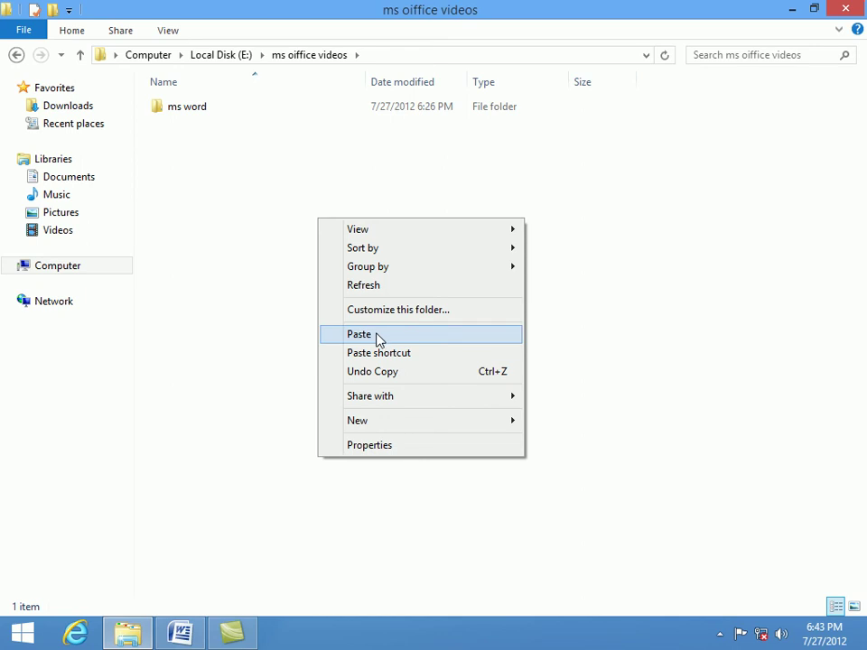
{"action": "left_click", "coordinate": [303, 346]}
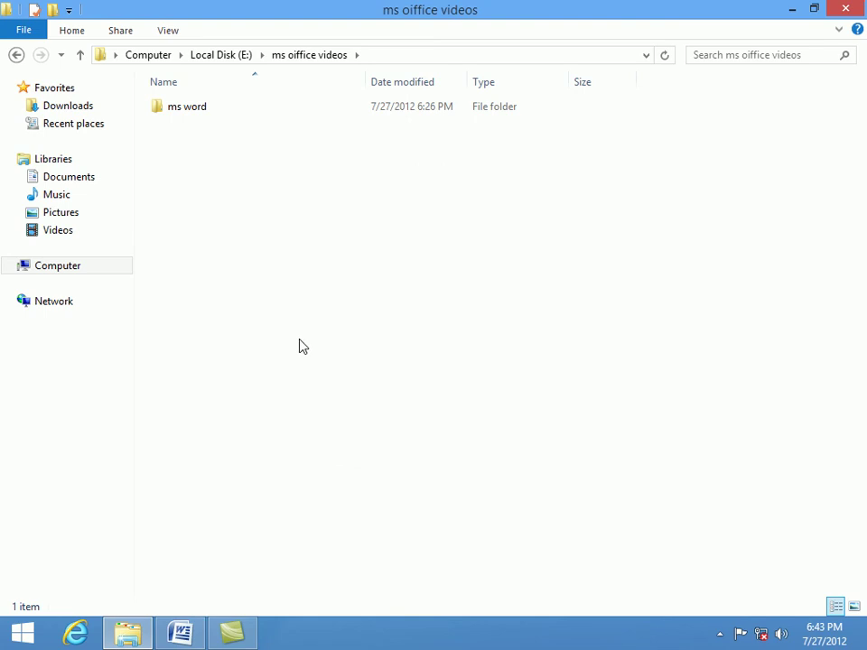
{"action": "key", "text": "ctrl+v"}
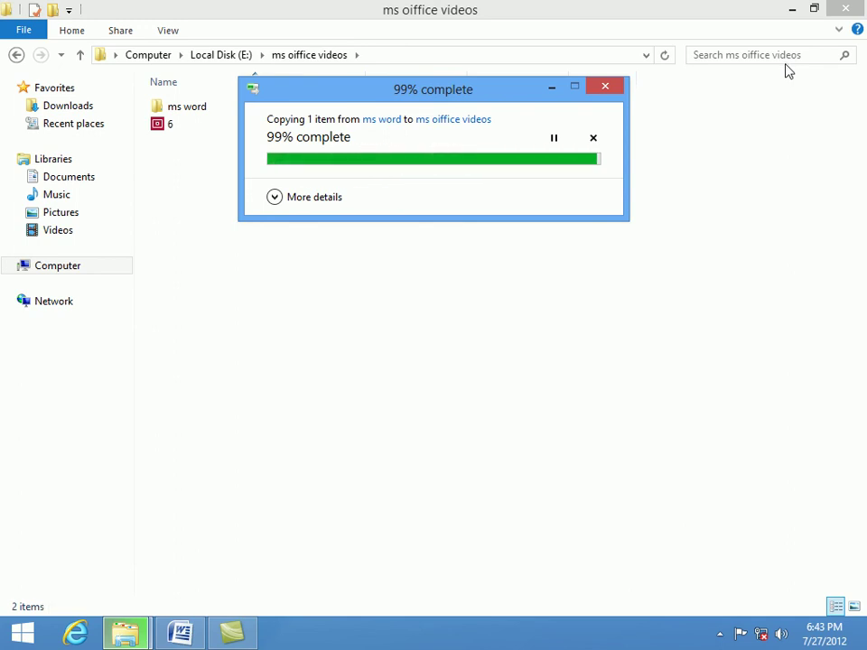
{"action": "left_click", "coordinate": [791, 11]}
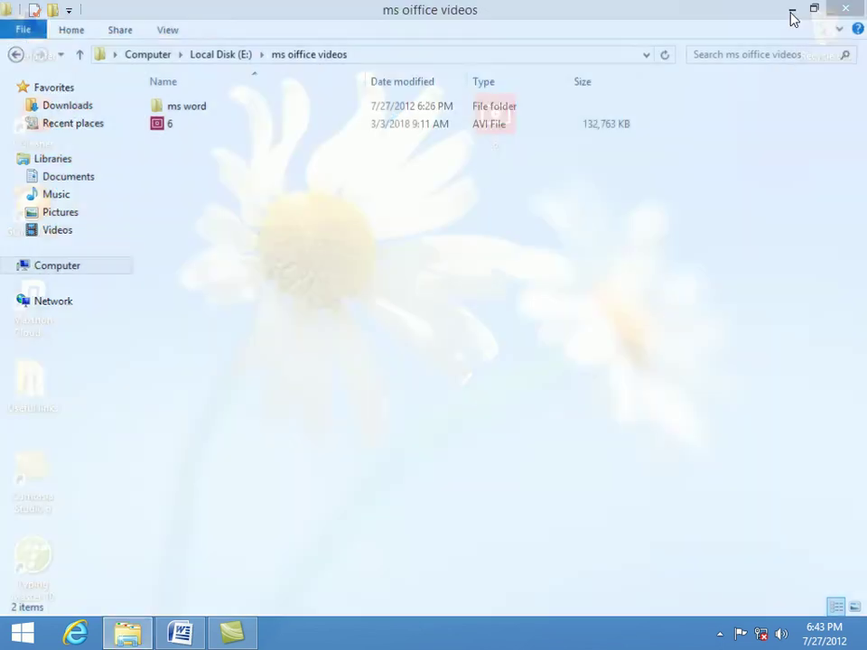
Back in the Word document, type 'asad' on the empty line below the heading and start a new line
{"action": "left_click", "coordinate": [183, 635]}
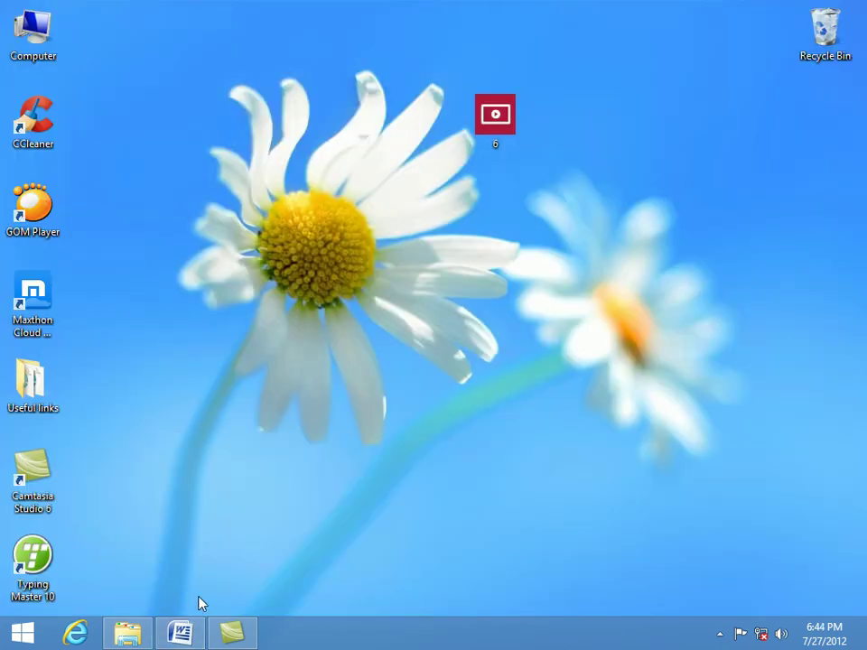
{"action": "left_click", "coordinate": [180, 633]}
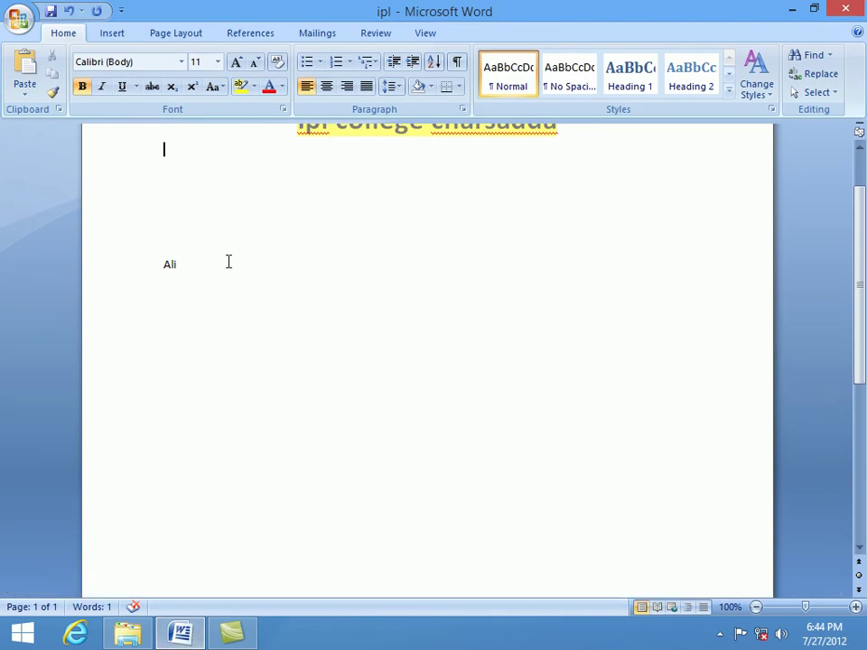
{"action": "scroll", "coordinate": [231, 271], "scroll_direction": "up", "scroll_amount": 2}
{"action": "scroll", "coordinate": [232, 290], "scroll_direction": "down", "scroll_amount": 3}
{"action": "scroll", "coordinate": [222, 298], "scroll_direction": "up", "scroll_amount": 3}
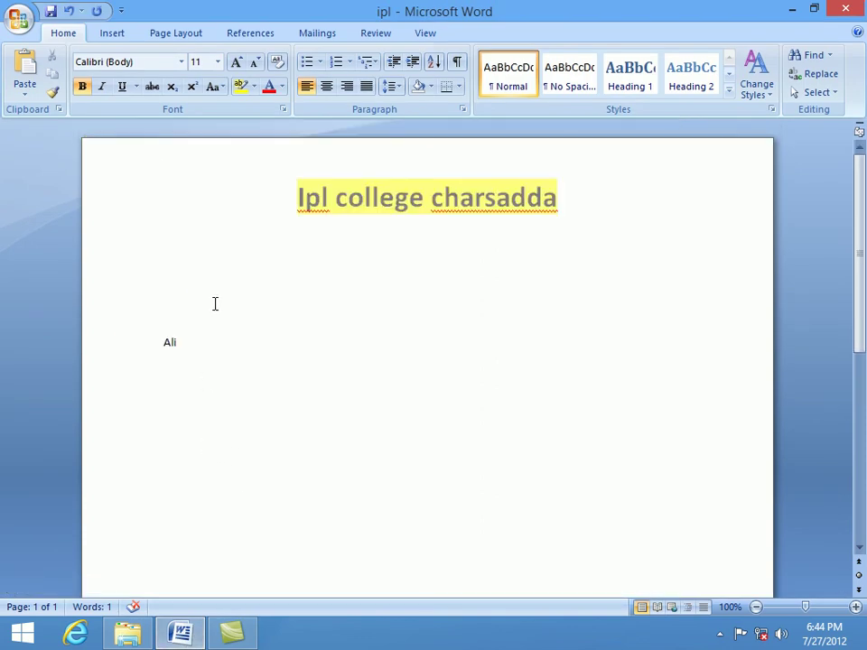
{"action": "type", "text": "asad"}
{"action": "key", "text": "Return"}
Collect 'Asad' and 'Ali' in the Office Clipboard and add an empty line below Ali
{"action": "left_click", "coordinate": [60, 110]}
{"action": "left_click_drag", "start_coordinate": [303, 230], "coordinate": [275, 222]}
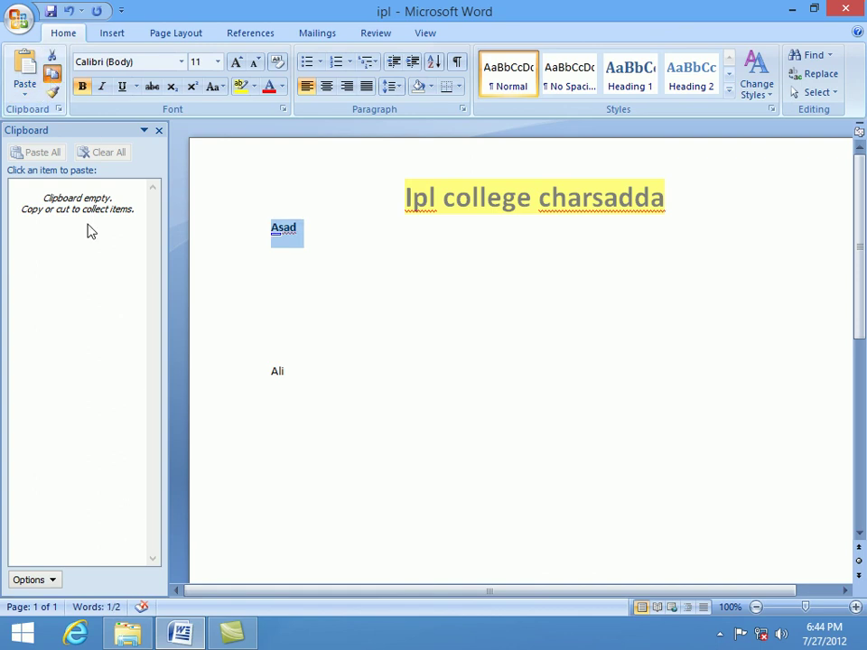
{"action": "key", "text": "ctrl+c"}
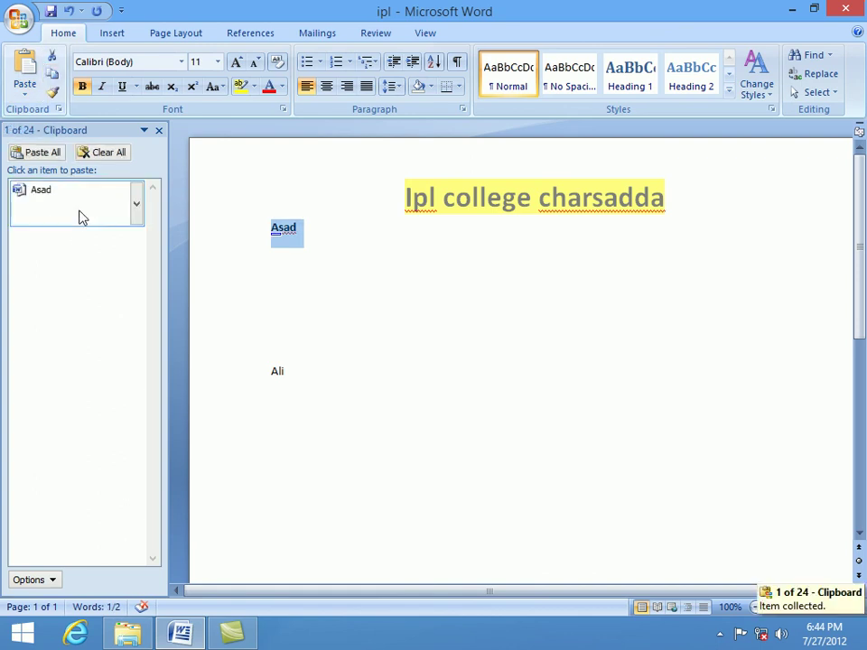
{"action": "left_click_drag", "start_coordinate": [296, 370], "coordinate": [268, 366]}
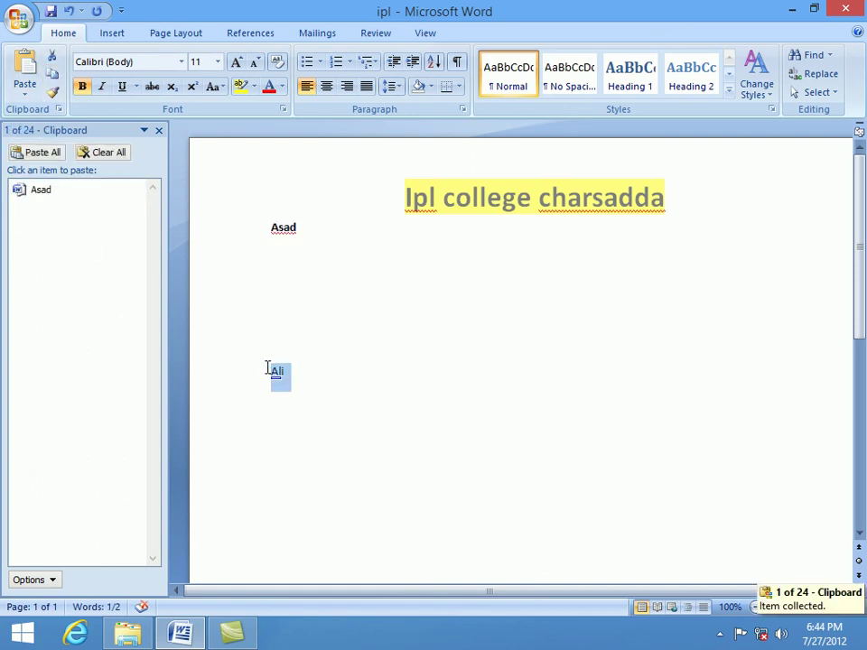
{"action": "left_click", "coordinate": [54, 74]}
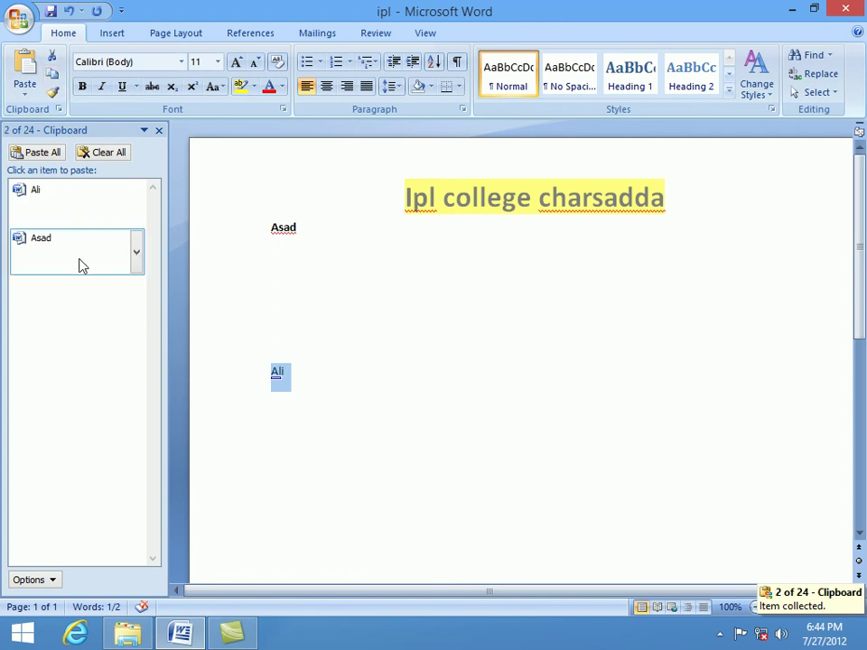
{"action": "left_click", "coordinate": [300, 370]}
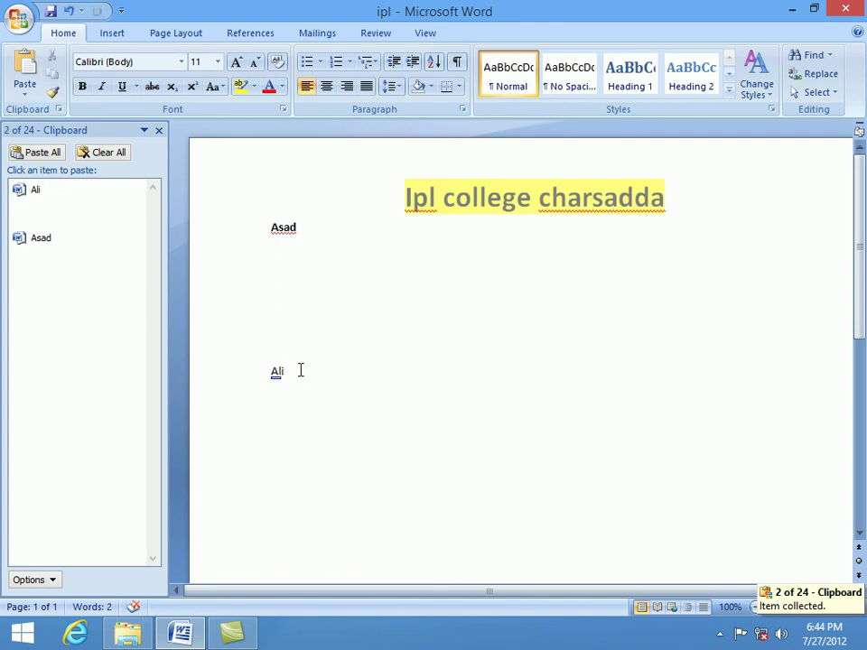
{"action": "key", "text": "Return"}
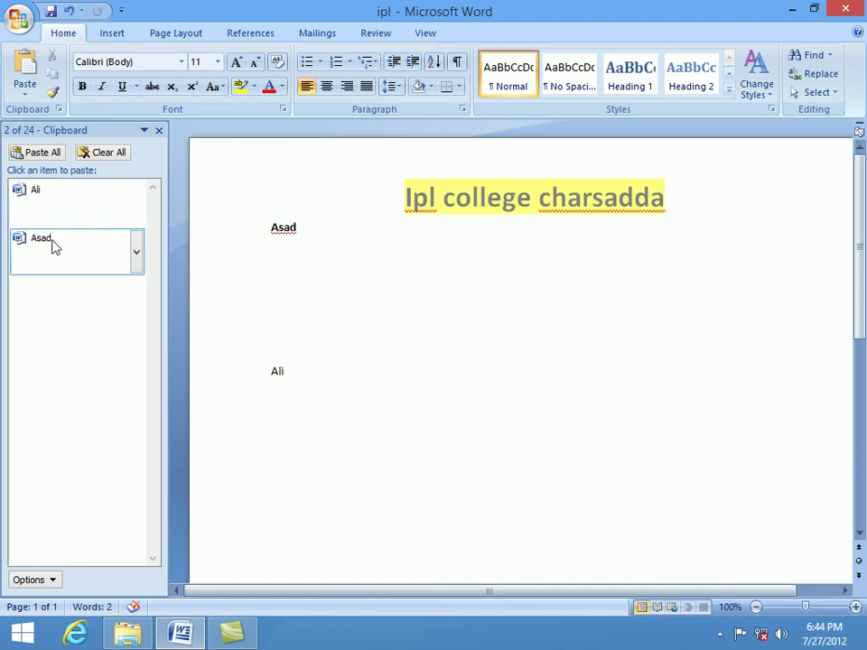
Paste the Asad and Ali clipboard items alternately, six times each, below Ali
{"action": "left_click", "coordinate": [53, 241]}
{"action": "left_click", "coordinate": [53, 194]}
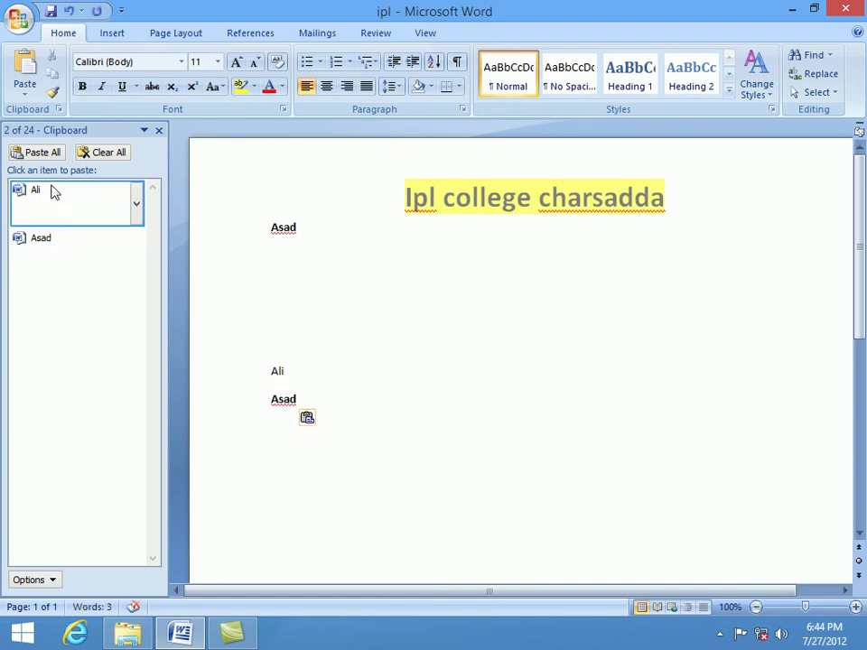
{"action": "left_click", "coordinate": [64, 241]}
{"action": "left_click", "coordinate": [72, 194]}
{"action": "left_click", "coordinate": [71, 237]}
{"action": "left_click", "coordinate": [71, 193]}
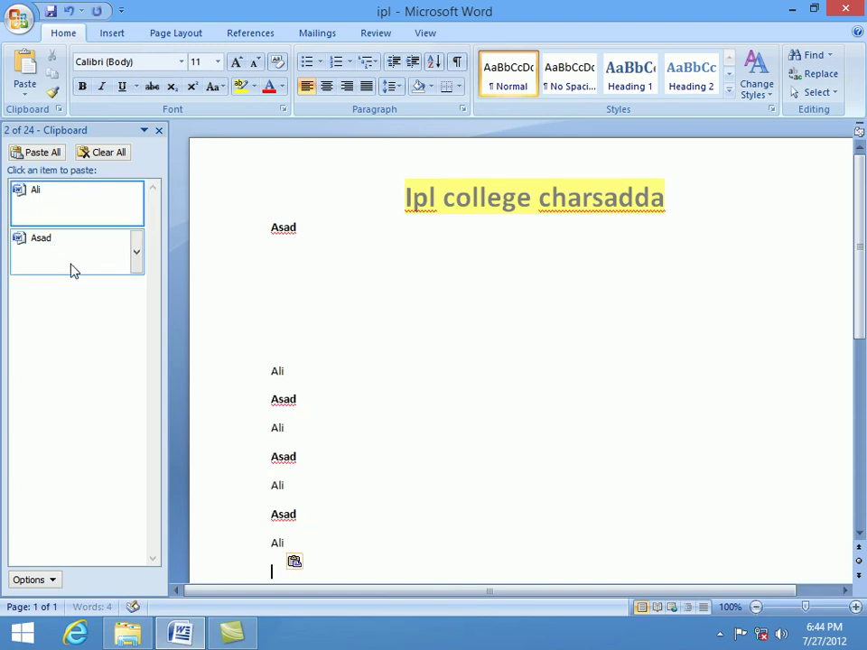
{"action": "left_click", "coordinate": [77, 240]}
{"action": "left_click", "coordinate": [79, 194]}
{"action": "left_click", "coordinate": [87, 240]}
{"action": "left_click", "coordinate": [91, 194]}
{"action": "left_click", "coordinate": [93, 236]}
{"action": "left_click", "coordinate": [91, 194]}
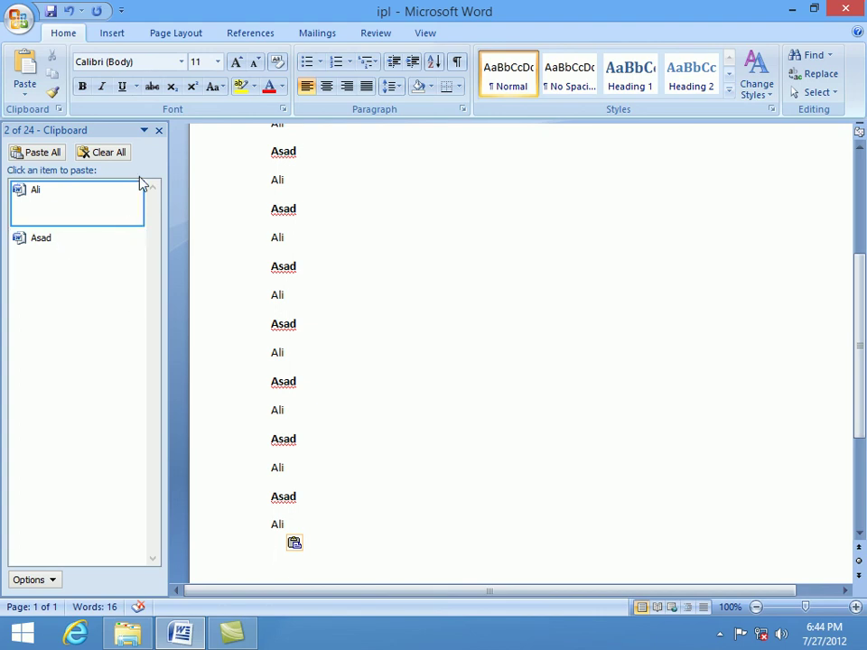
Delete the Ali and Asad items from the Office Clipboard and erase all the pasted name lines
{"action": "left_click", "coordinate": [135, 204]}
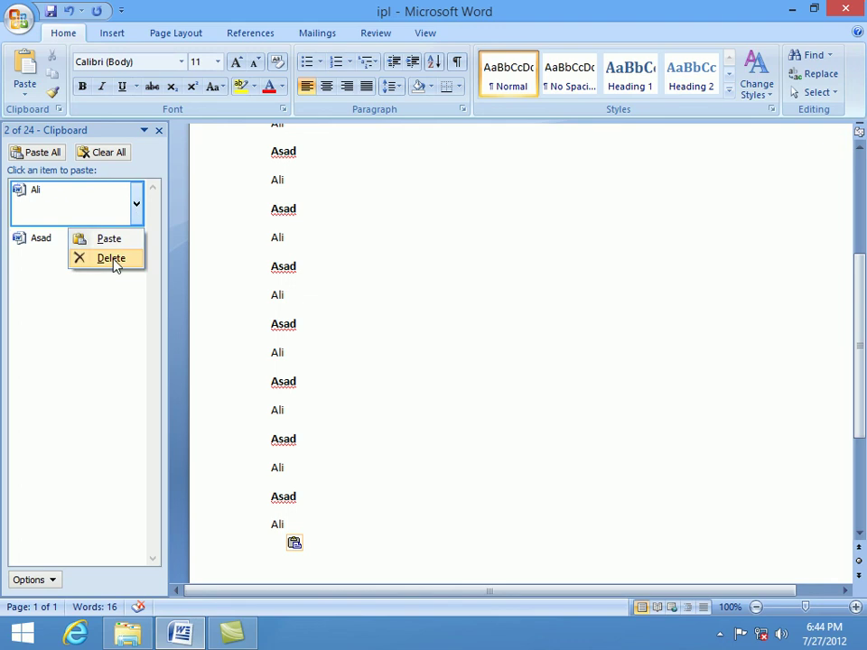
{"action": "left_click", "coordinate": [116, 261]}
{"action": "left_click", "coordinate": [127, 203]}
{"action": "left_click", "coordinate": [136, 204]}
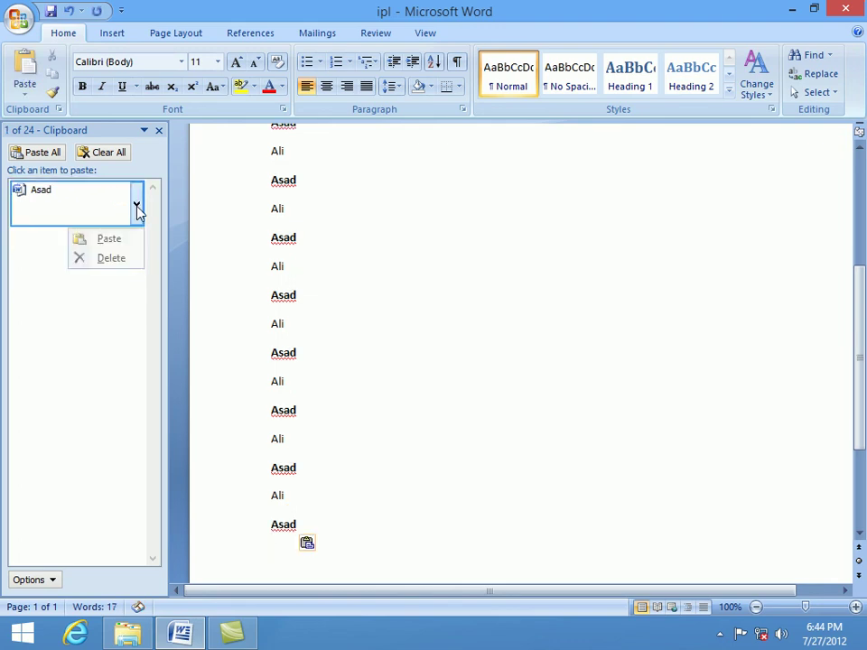
{"action": "left_click", "coordinate": [120, 261]}
{"action": "mouse_move", "coordinate": [334, 541]}
{"action": "left_mouse_down"}
{"action": "mouse_move", "coordinate": [279, 192]}
{"action": "mouse_move", "coordinate": [251, 219]}
{"action": "left_mouse_up"}
{"action": "key", "text": "Delete"}
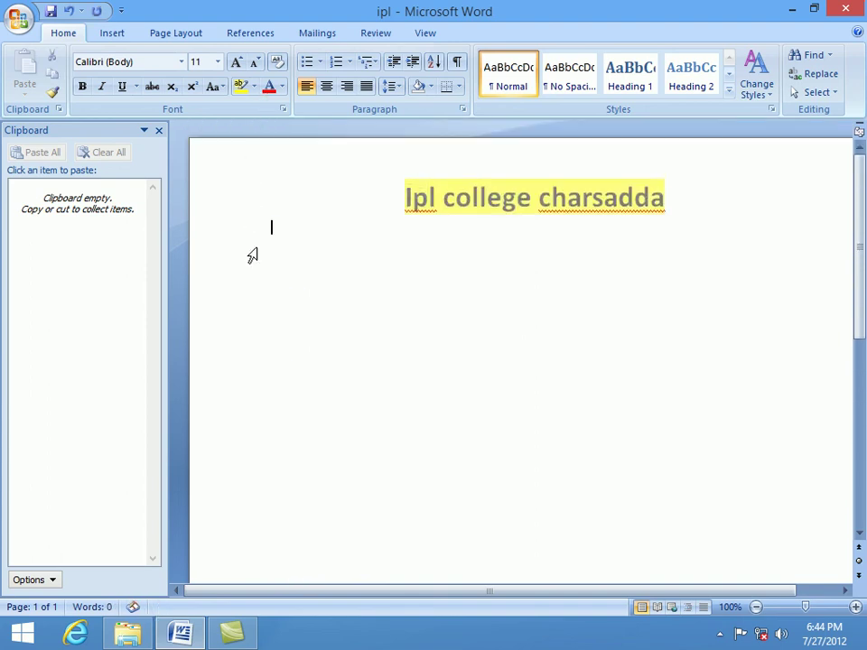
Minimize Word and launch Microsoft Office Excel 2007 from All Programs > Microsoft Office
{"action": "left_click", "coordinate": [792, 9]}
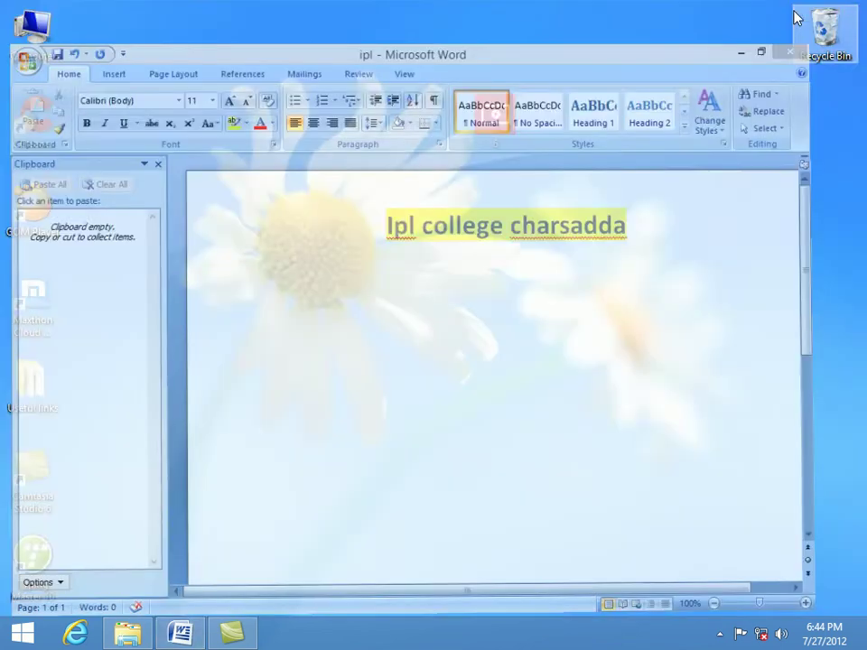
{"action": "left_click", "coordinate": [22, 631]}
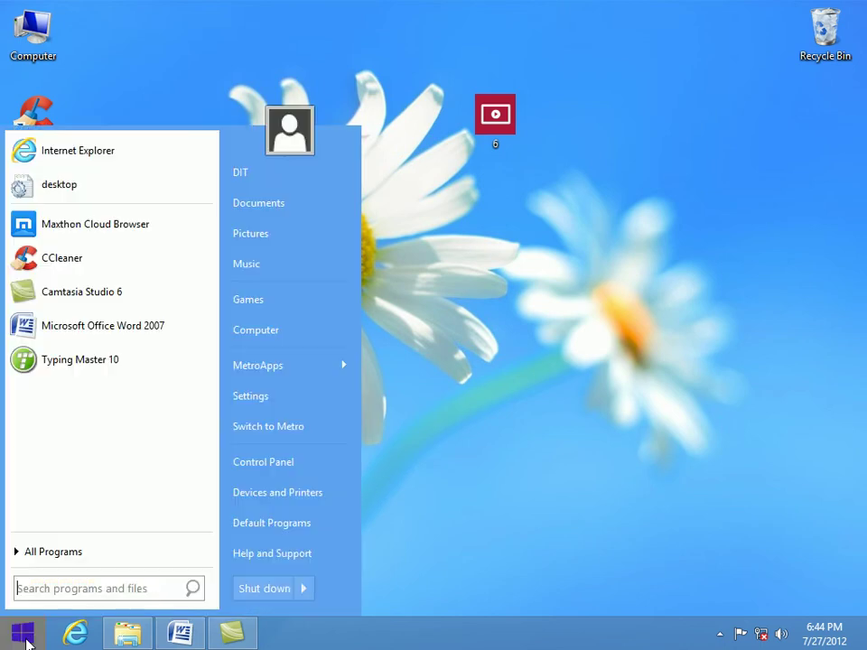
{"action": "left_click", "coordinate": [87, 554]}
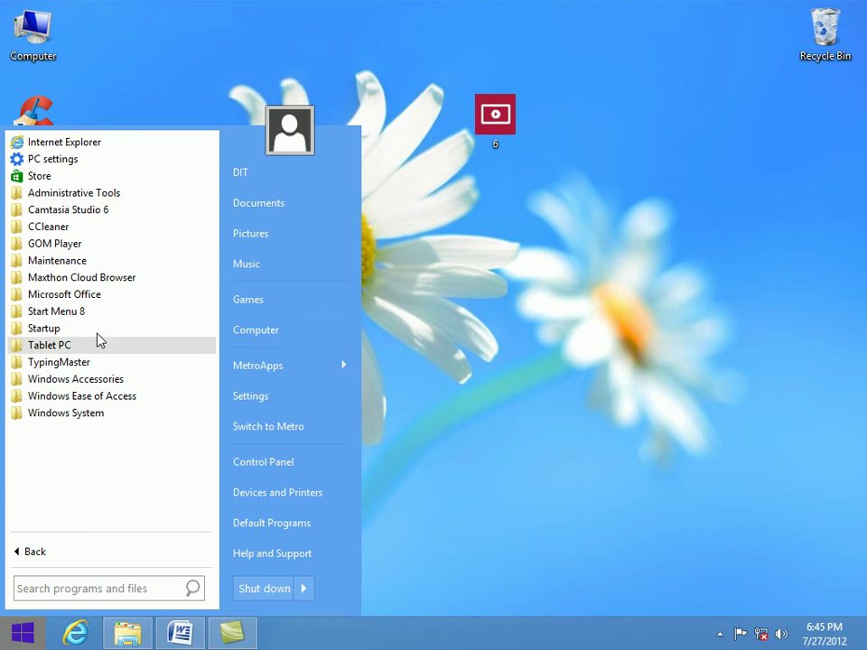
{"action": "left_click", "coordinate": [99, 301]}
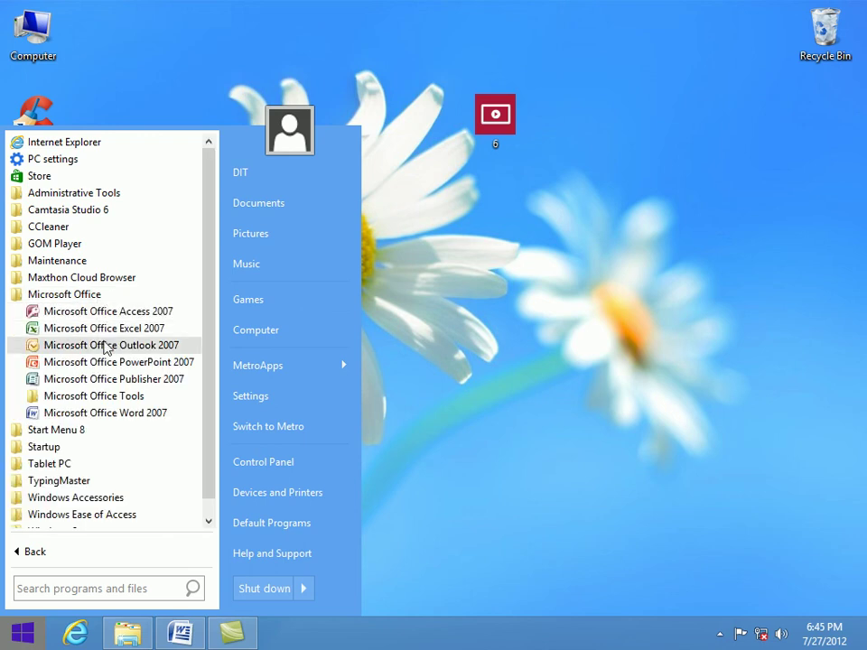
{"action": "left_click", "coordinate": [106, 331]}
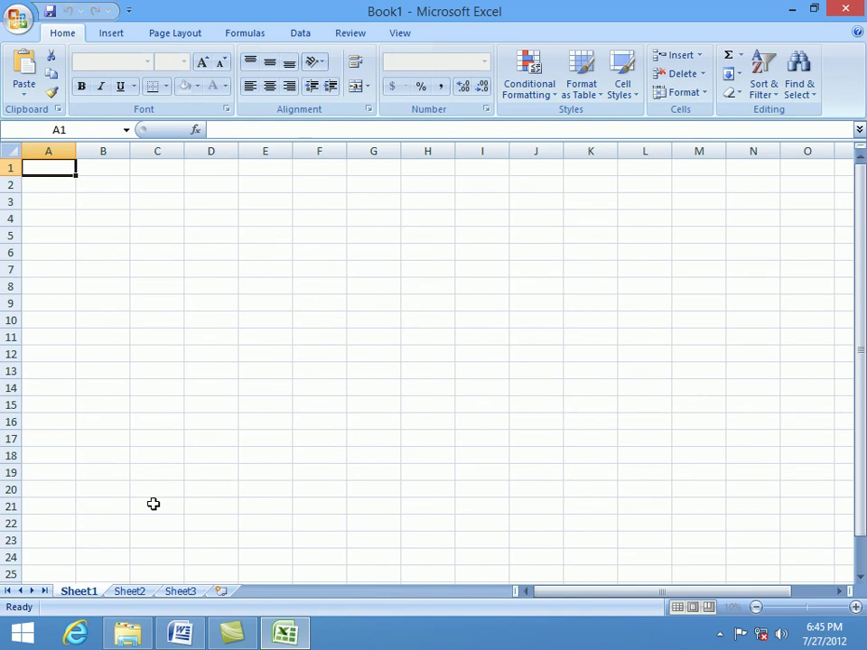
Show the Office Clipboard pane in Excel and enter 44, 55, 66 and 77 in cells D6 to D9
{"action": "left_click", "coordinate": [315, 236]}
{"action": "left_click", "coordinate": [369, 323]}
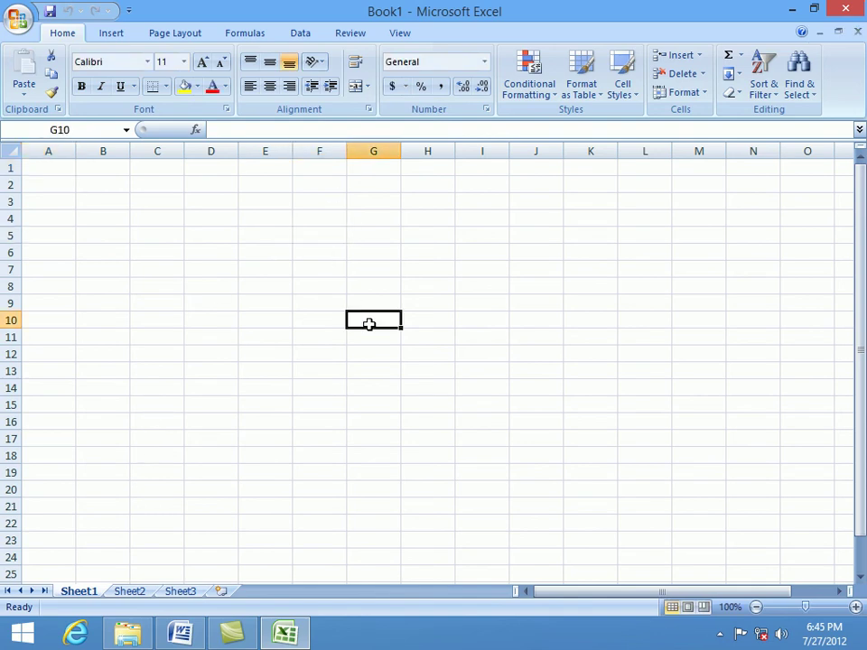
{"action": "left_click", "coordinate": [499, 300]}
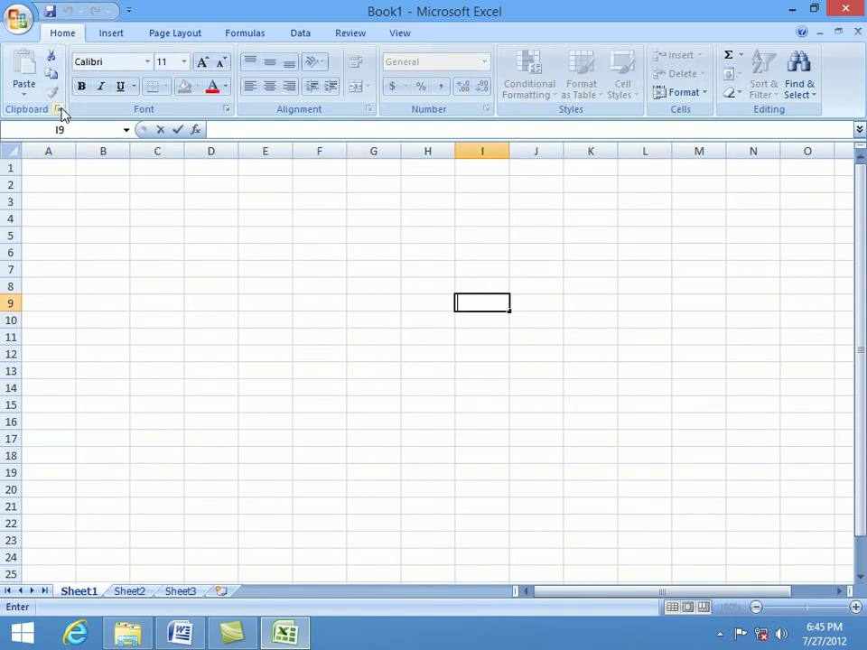
{"action": "left_click", "coordinate": [60, 110]}
{"action": "left_click", "coordinate": [380, 302]}
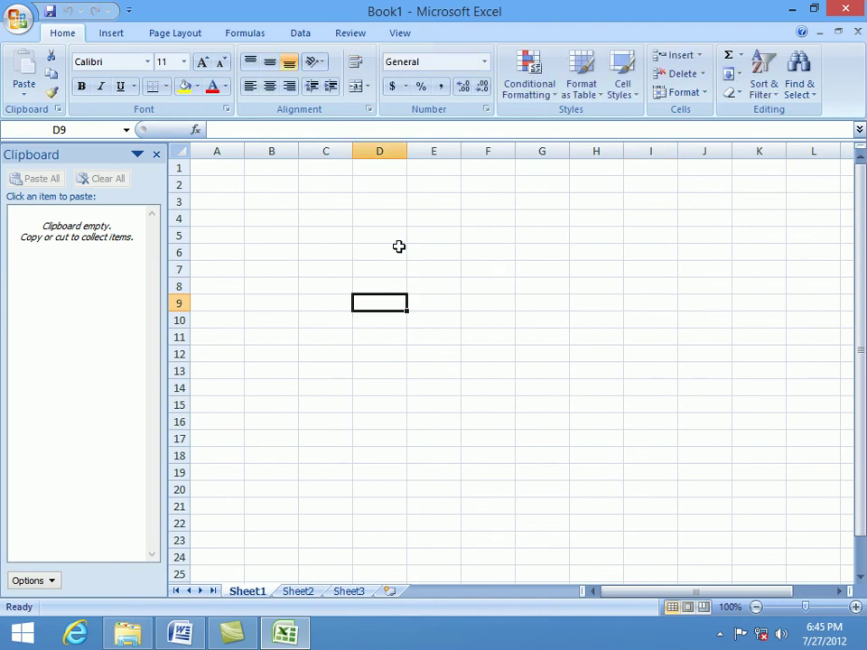
{"action": "left_click", "coordinate": [395, 250]}
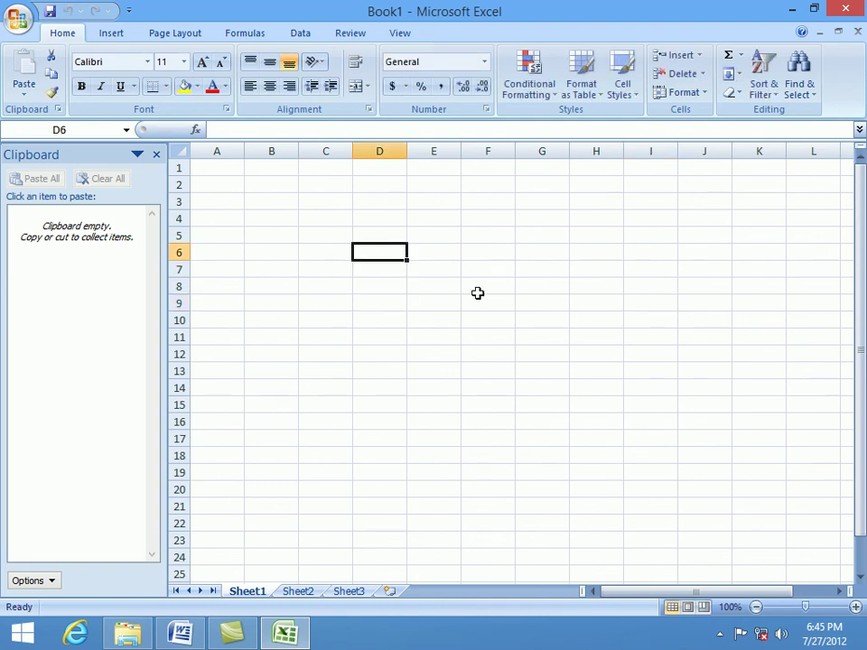
{"action": "type", "text": "44"}
{"action": "key", "text": "Return"}
{"action": "type", "text": "55"}
{"action": "key", "text": "Return"}
{"action": "type", "text": "66"}
{"action": "key", "text": "Return"}
{"action": "type", "text": "77"}
{"action": "key", "text": "Return"}
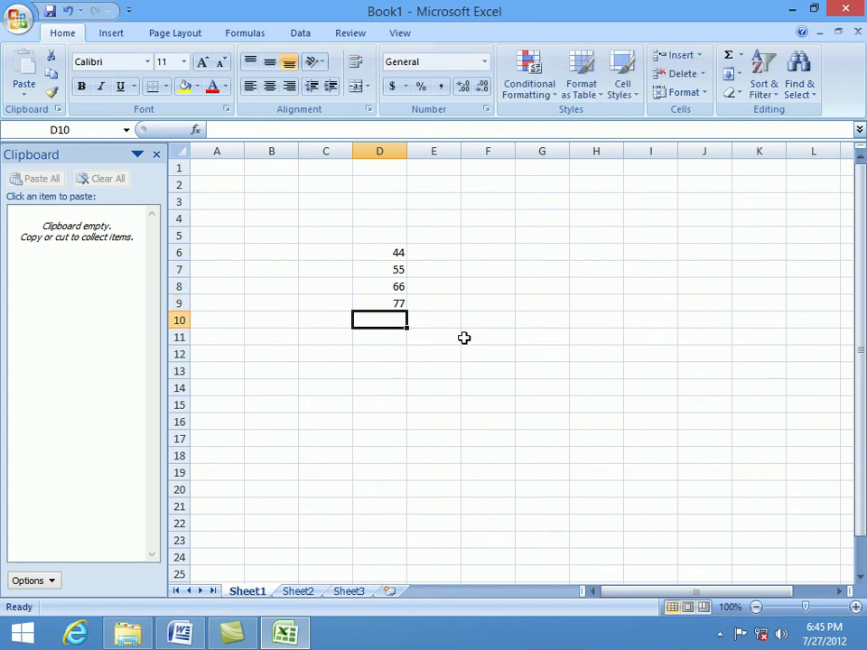
Enter =SUM(D6:D9) in D10 to get the total 242
{"action": "type", "text": "=su"}
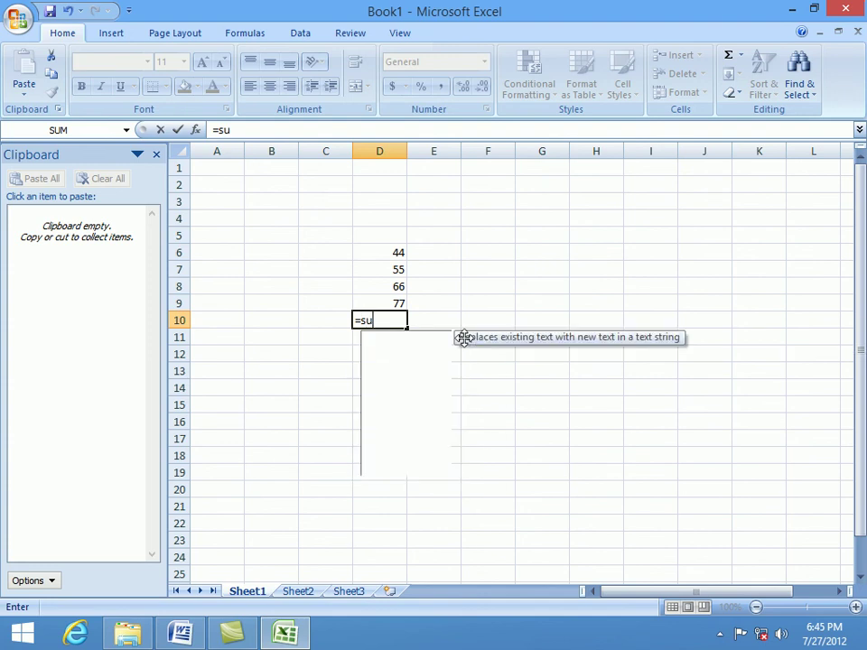
{"action": "type", "text": "m("}
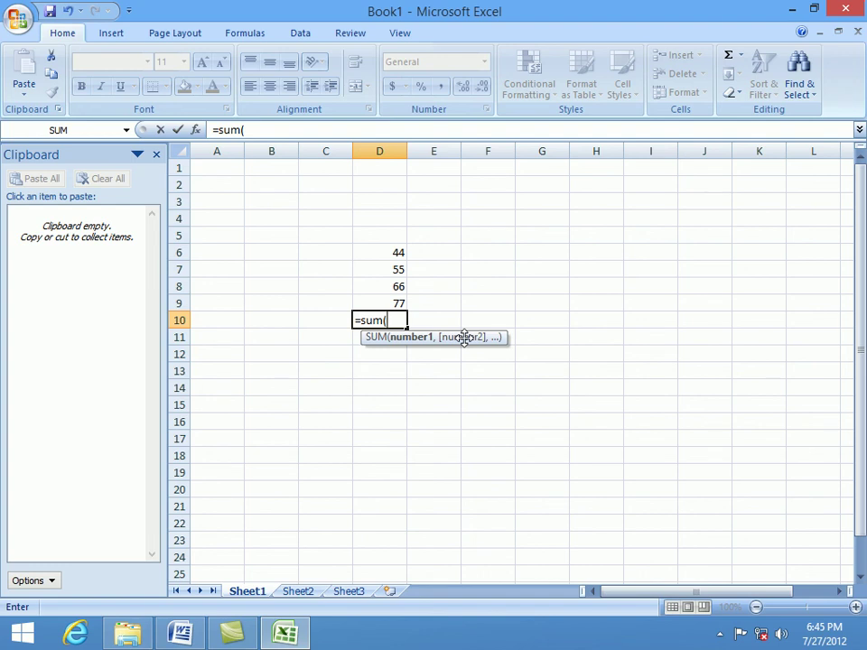
{"action": "left_click_drag", "start_coordinate": [396, 254], "coordinate": [396, 301]}
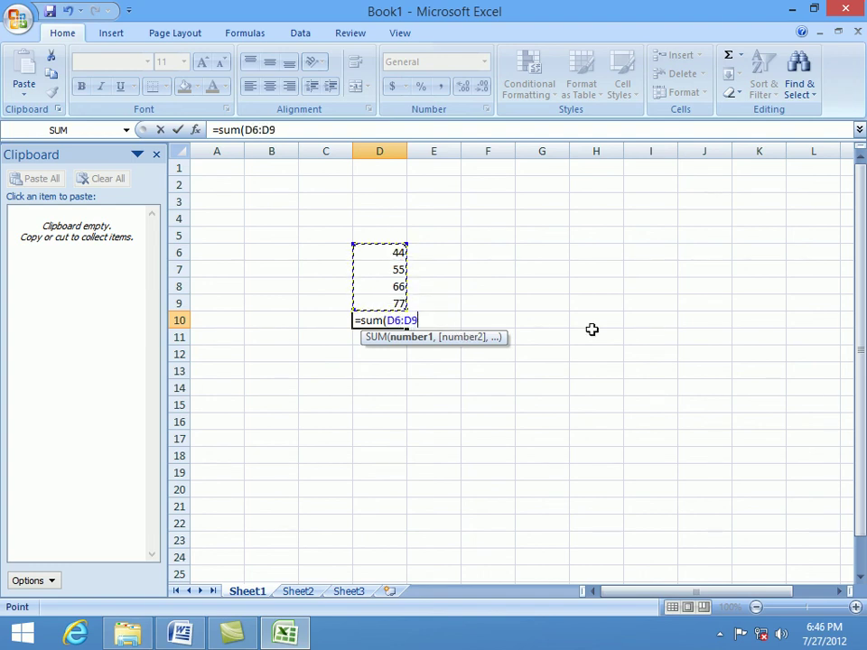
{"action": "type", "text": ")"}
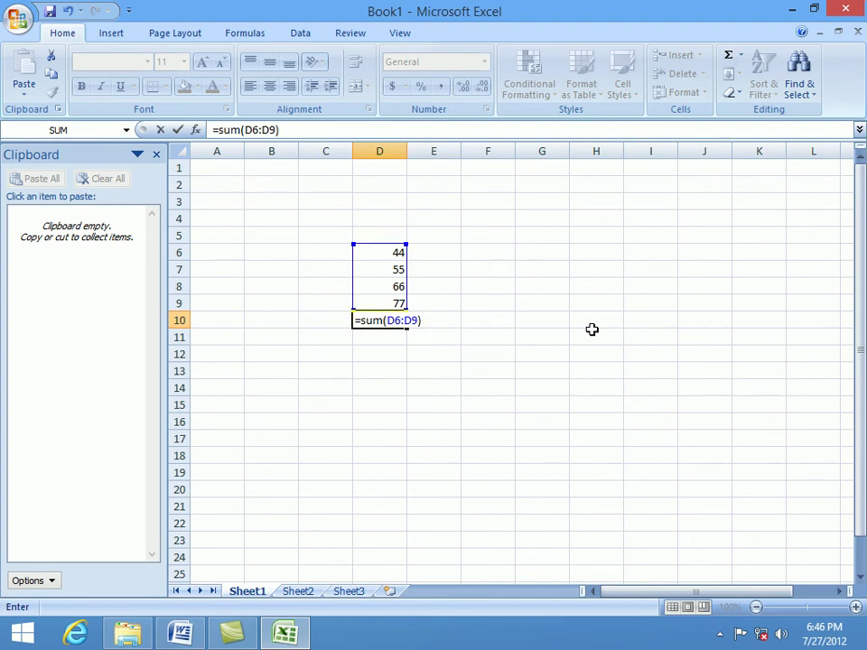
{"action": "key", "text": "Return"}
Copy the D6:D10 block and switch back to the Word document
{"action": "left_click", "coordinate": [466, 301]}
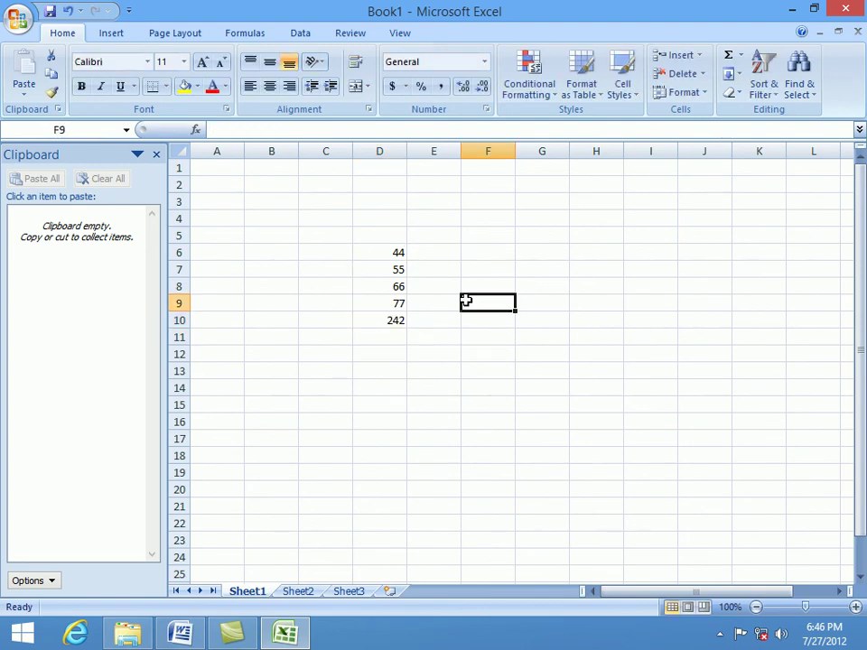
{"action": "left_click_drag", "start_coordinate": [397, 254], "coordinate": [394, 321]}
{"action": "left_click", "coordinate": [50, 73]}
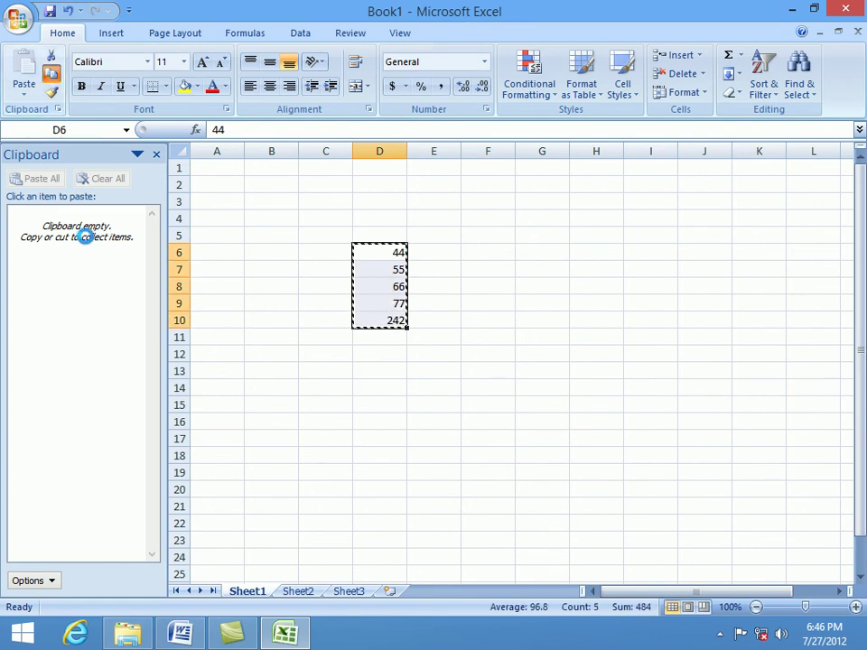
{"action": "left_click", "coordinate": [178, 635]}
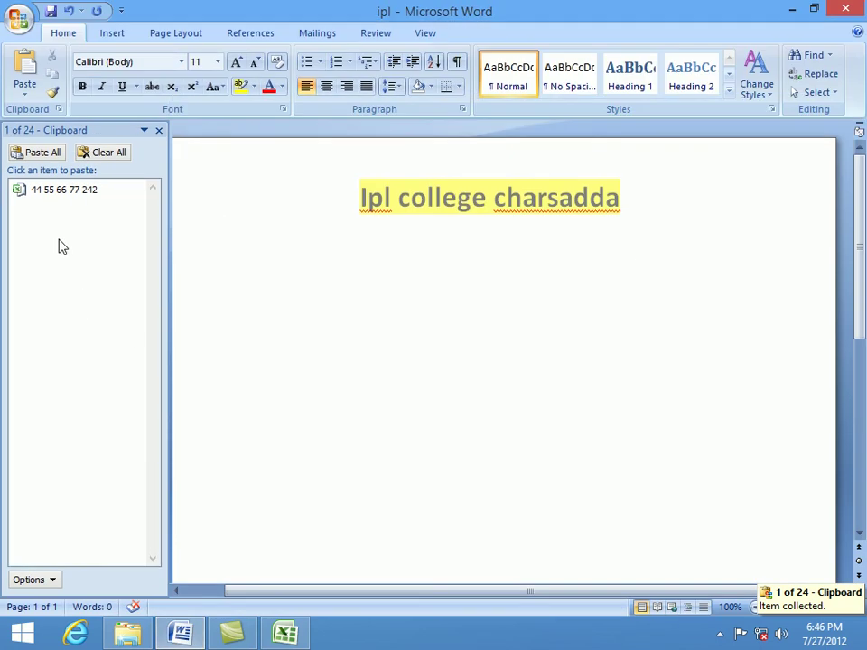
Paste the collected 44, 55, 66, 77, 242 item under the heading as a table, then move below it
{"action": "left_click", "coordinate": [136, 202]}
{"action": "left_click", "coordinate": [109, 236]}
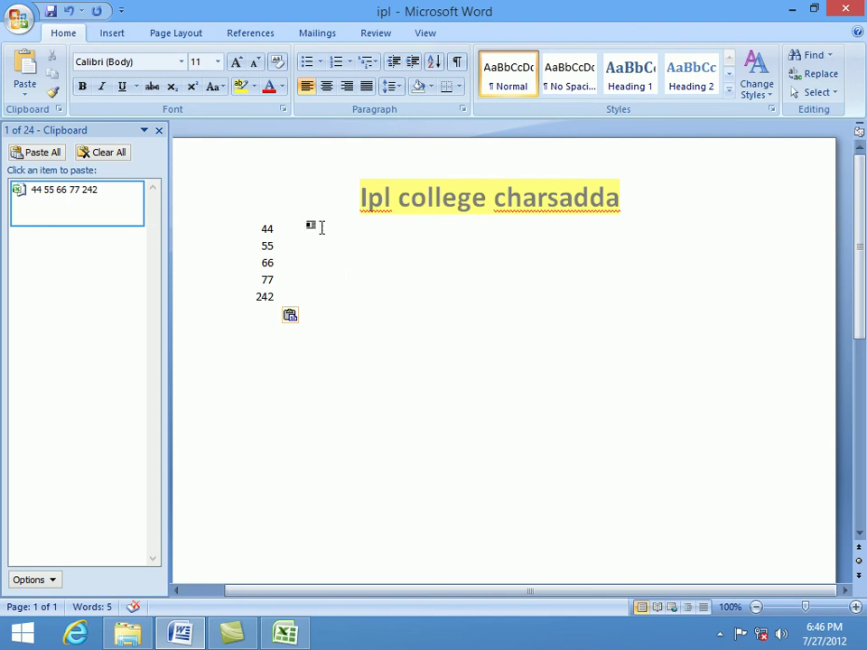
{"action": "left_click", "coordinate": [284, 262]}
{"action": "left_click", "coordinate": [280, 277]}
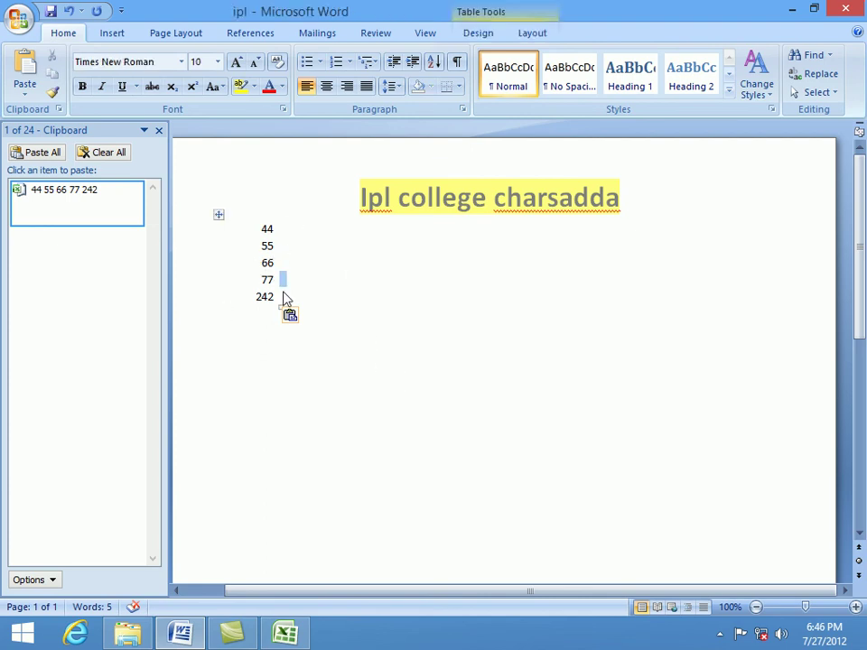
{"action": "left_click", "coordinate": [366, 366]}
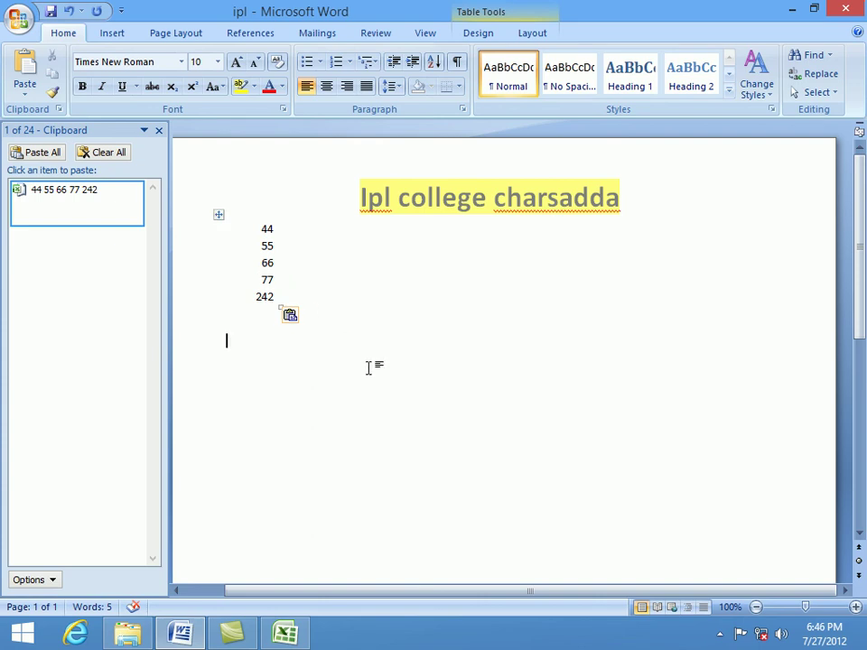